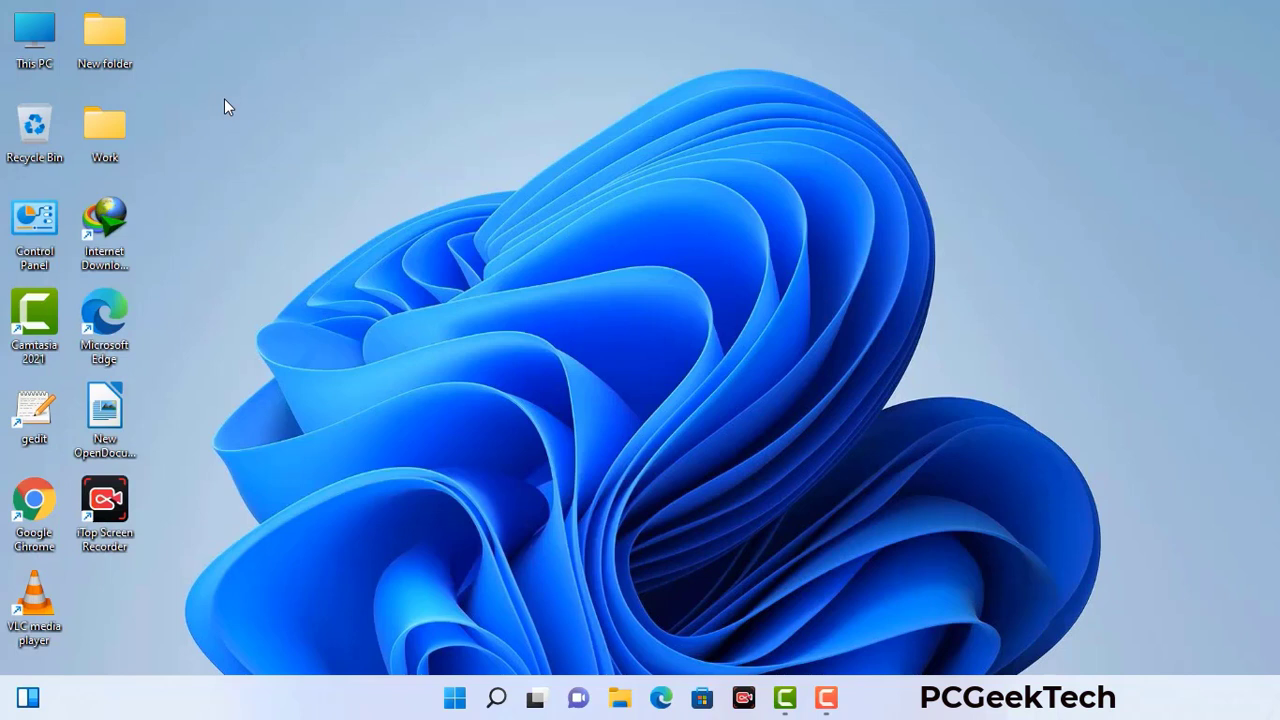
# Open the System Configuration utility by running msconfig
pyautogui.press('super+r')
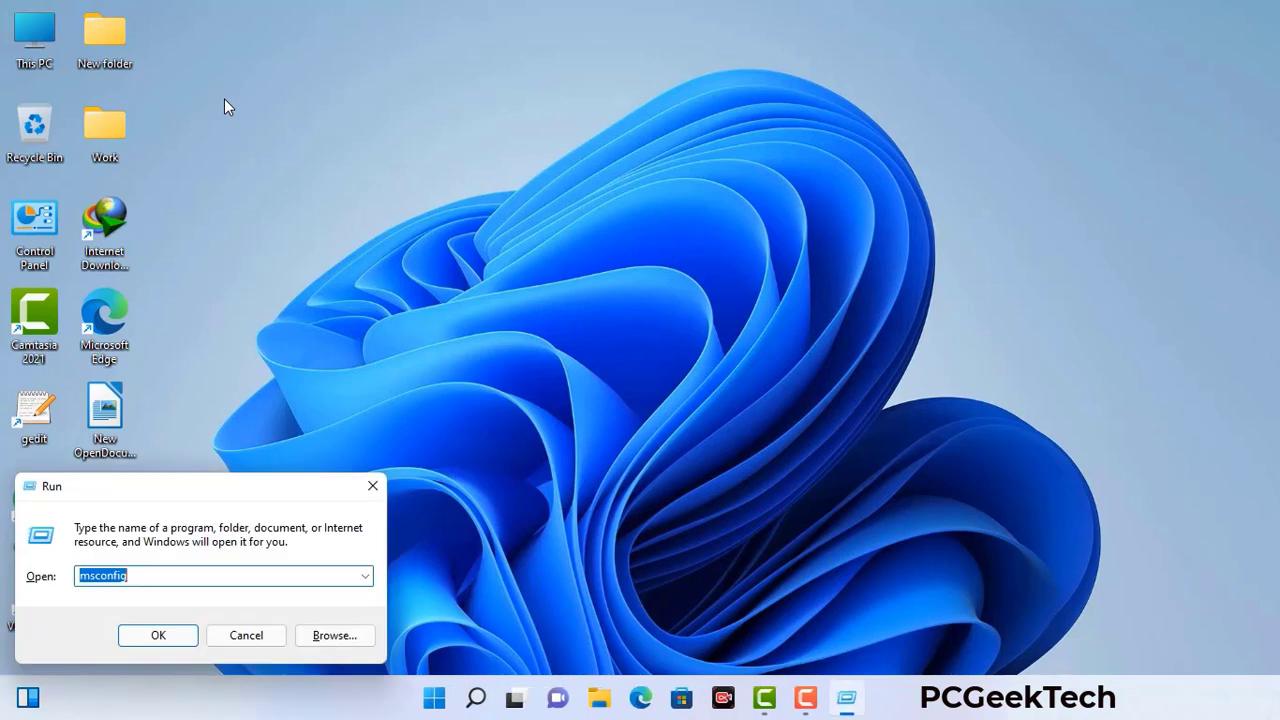
pyautogui.moveTo(218, 478); pyautogui.dragTo(563, 157)
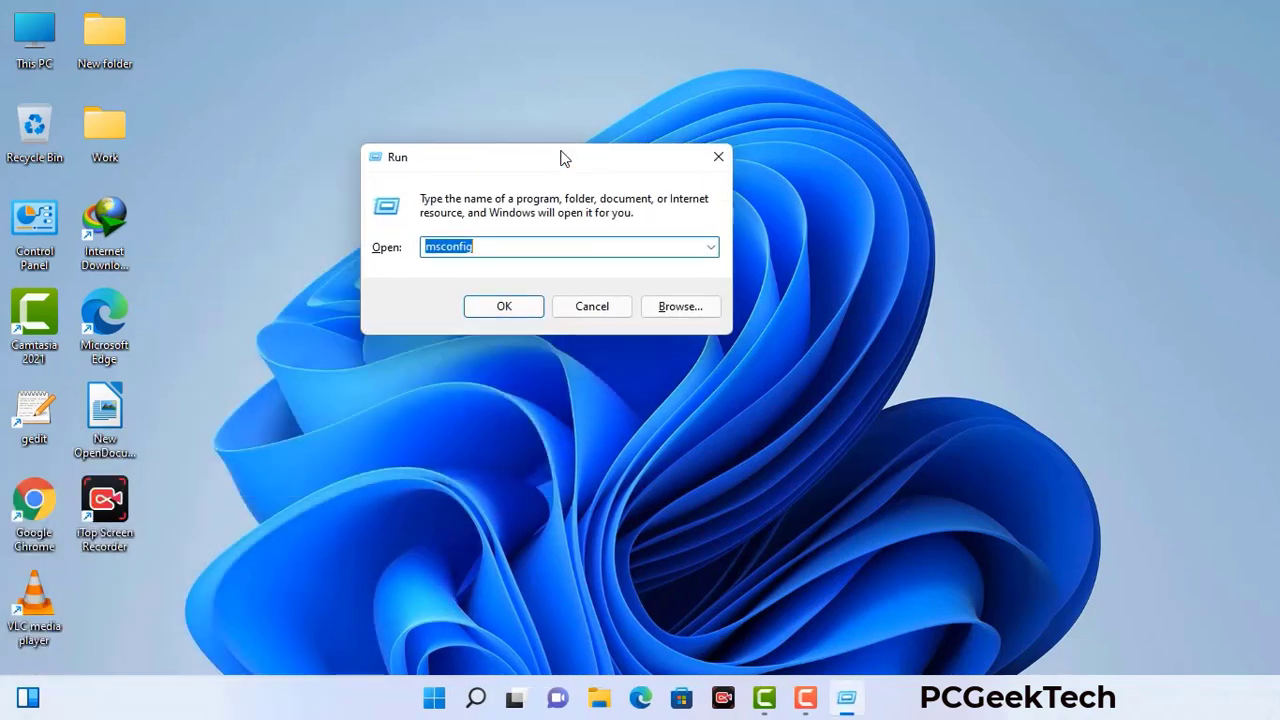
pyautogui.click(511, 250)
pyautogui.click(494, 312)
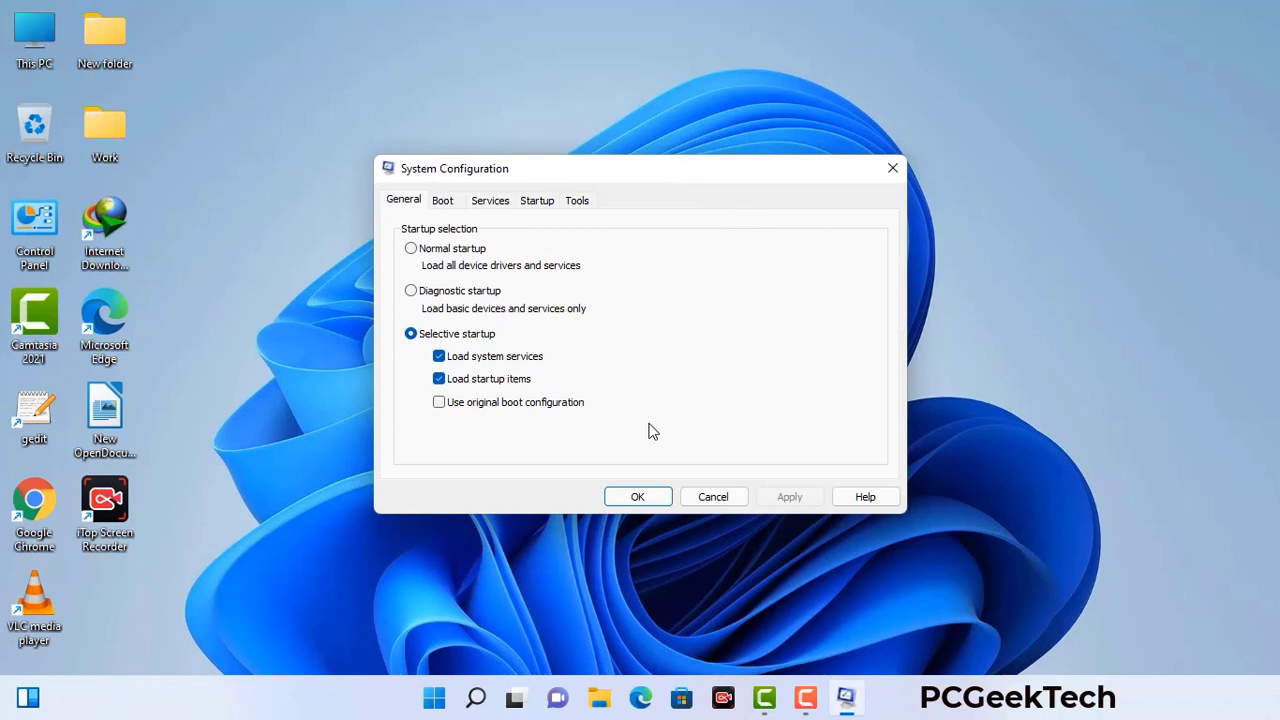
# Enable Safe boot with the Network option in the boot settings, apply it and confirm the configuration
pyautogui.click(446, 203)
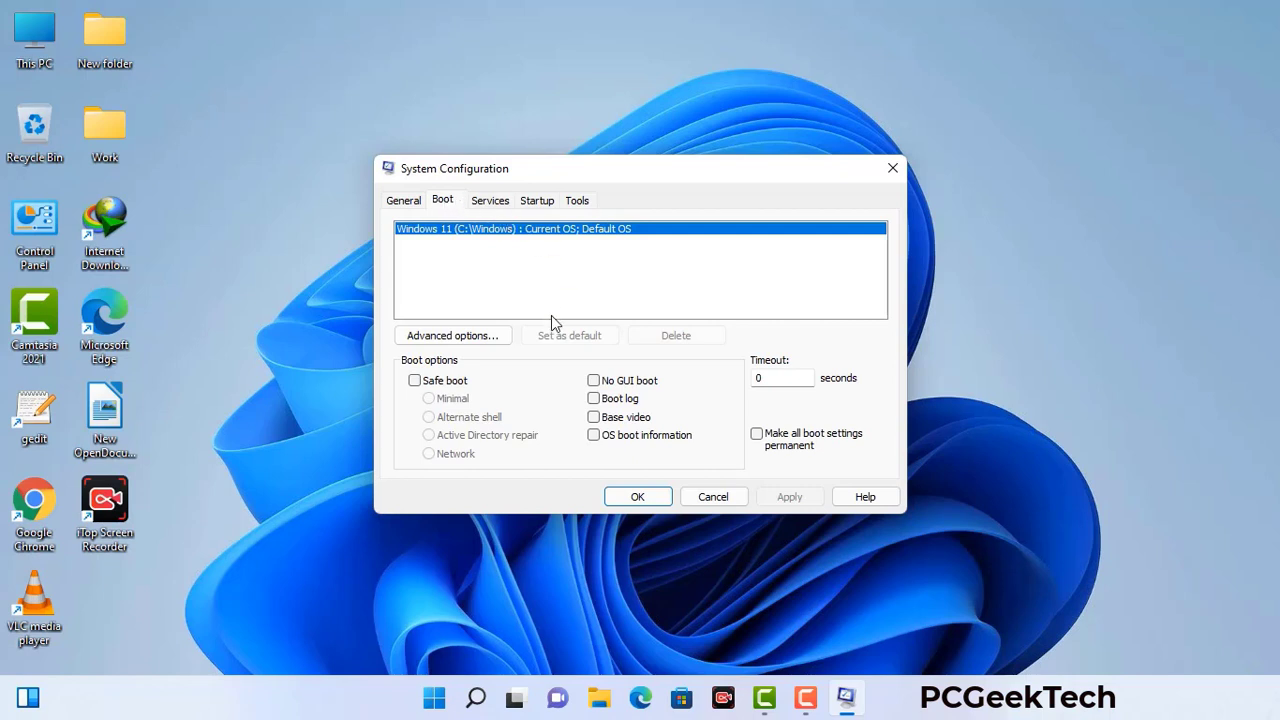
pyautogui.click(414, 382)
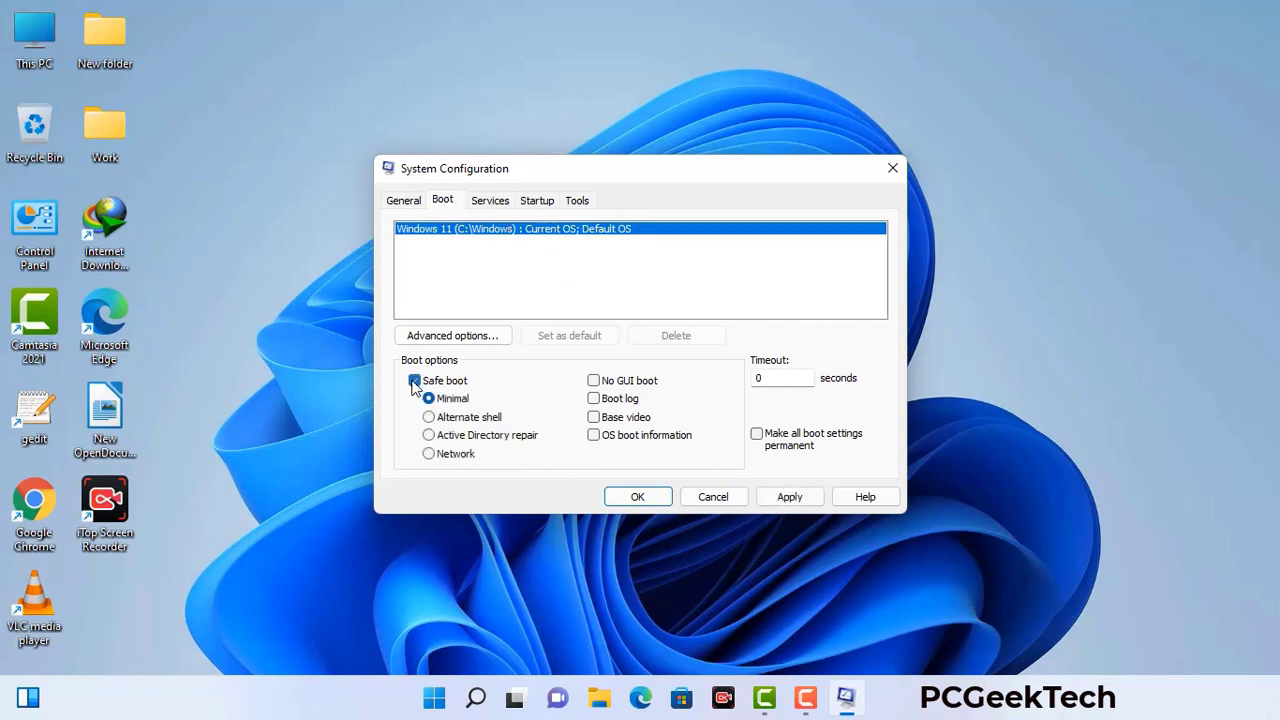
pyautogui.click(455, 455)
pyautogui.click(788, 497)
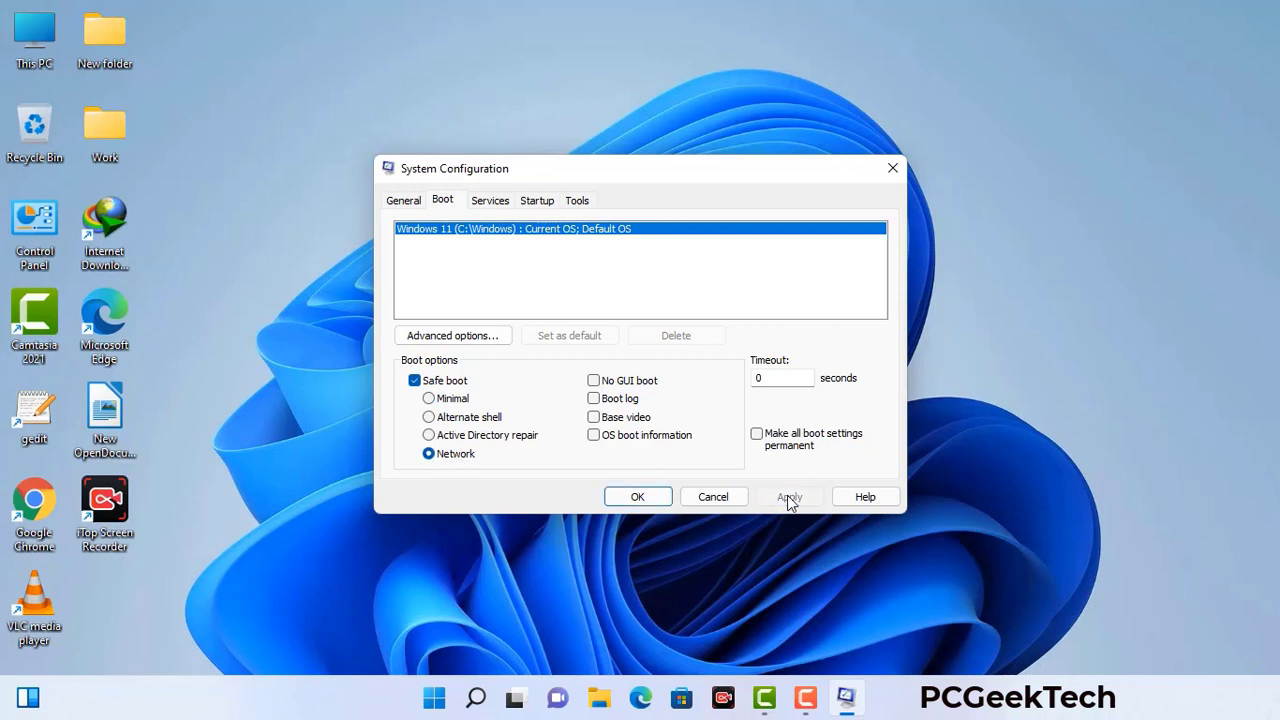
pyautogui.click(636, 497)
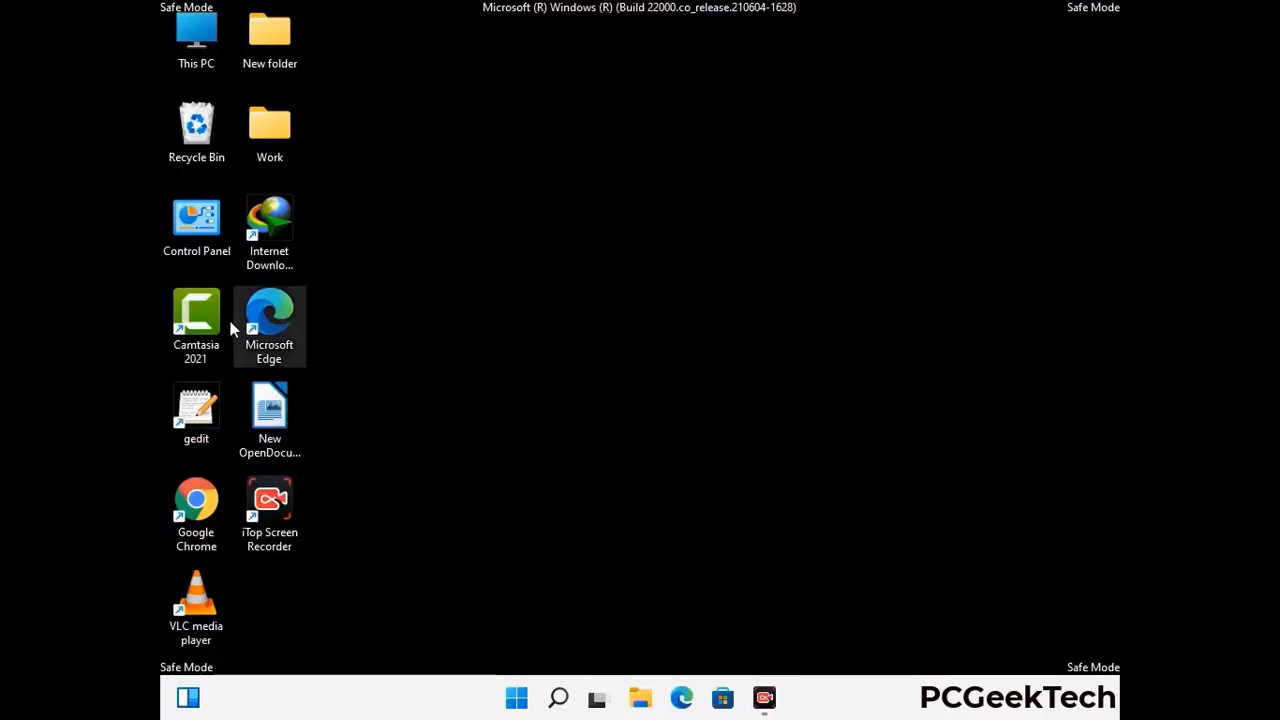
# Set File Explorer Options in Control Panel to show hidden files, folders, and drives, and close Control Panel
pyautogui.doubleClick(197, 240)
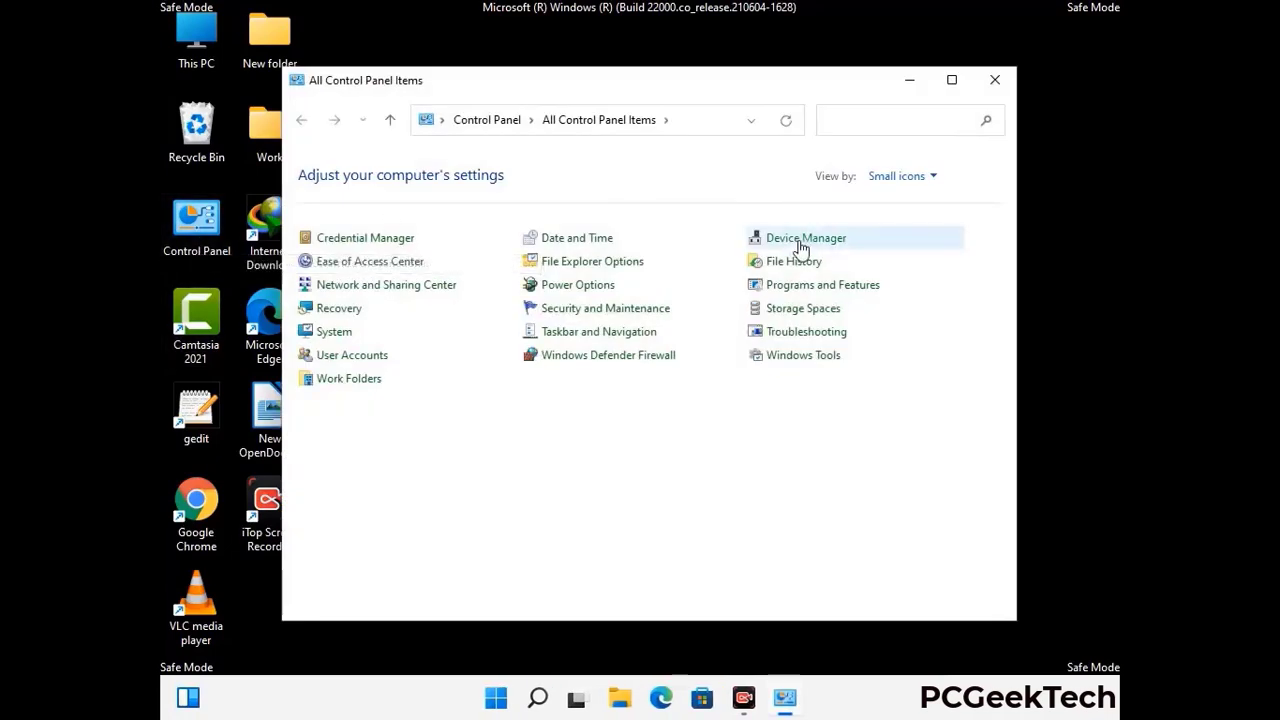
pyautogui.click(616, 265)
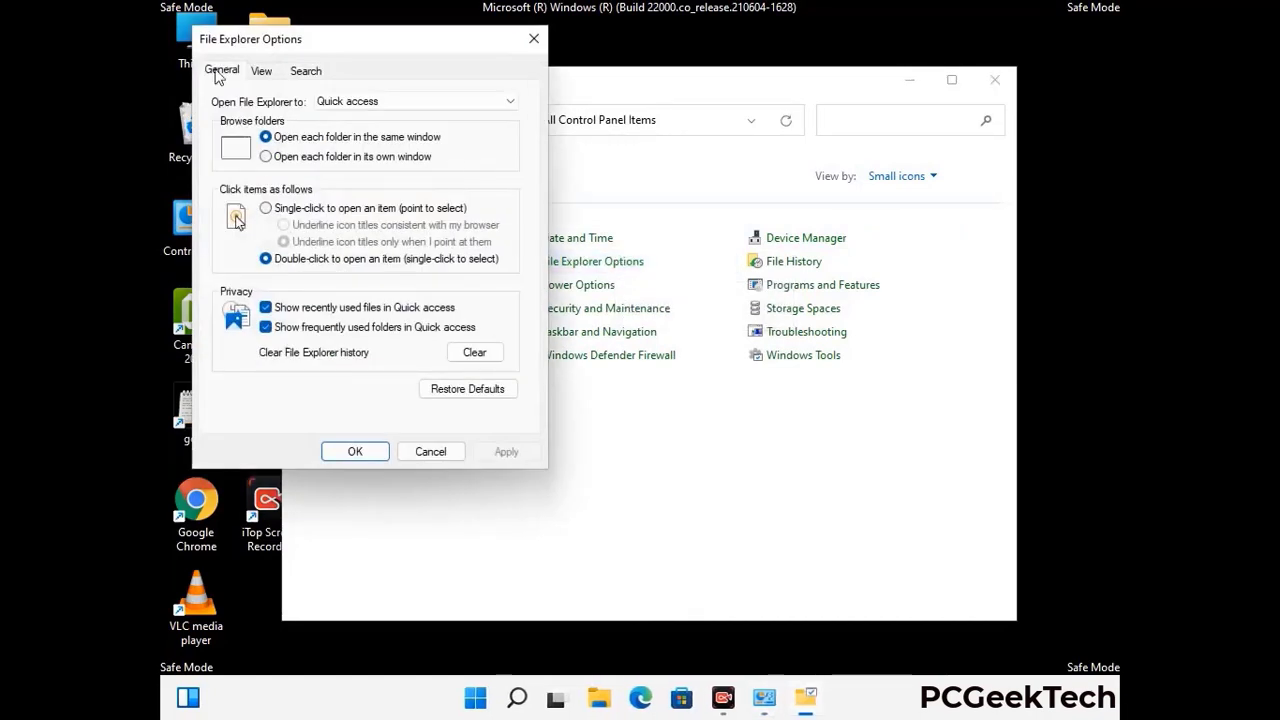
pyautogui.click(267, 72)
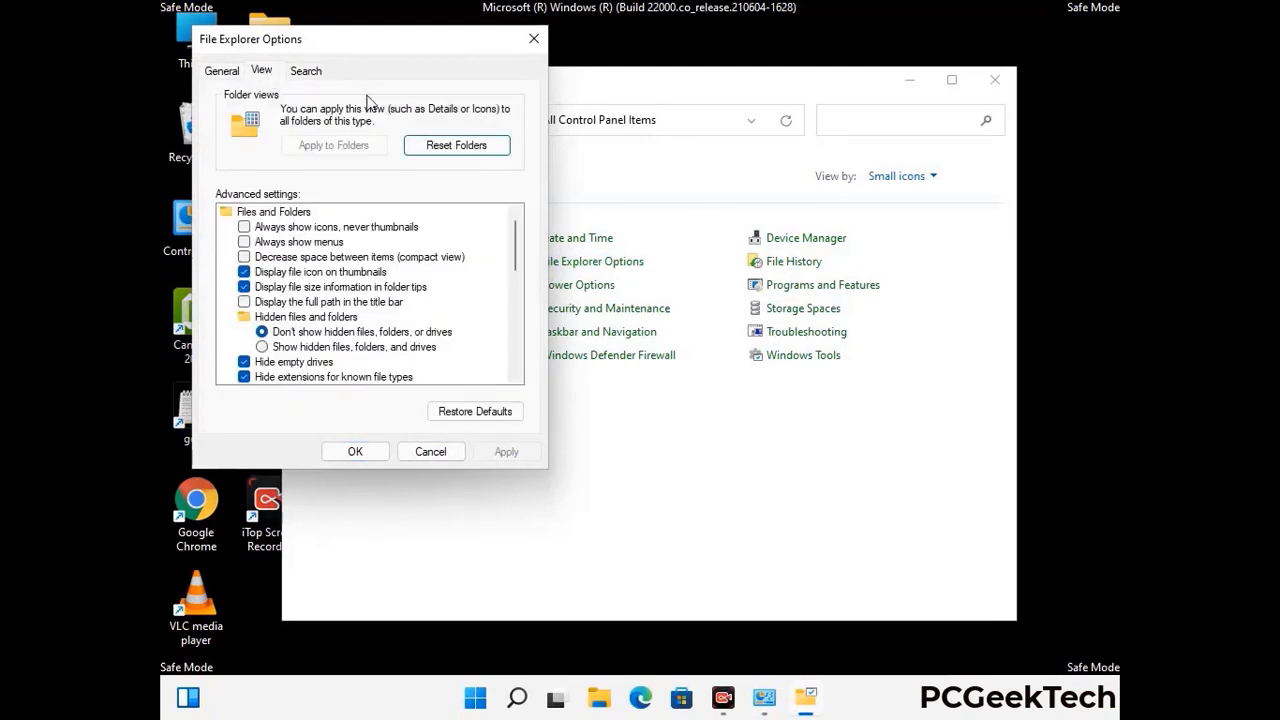
pyautogui.click(262, 347)
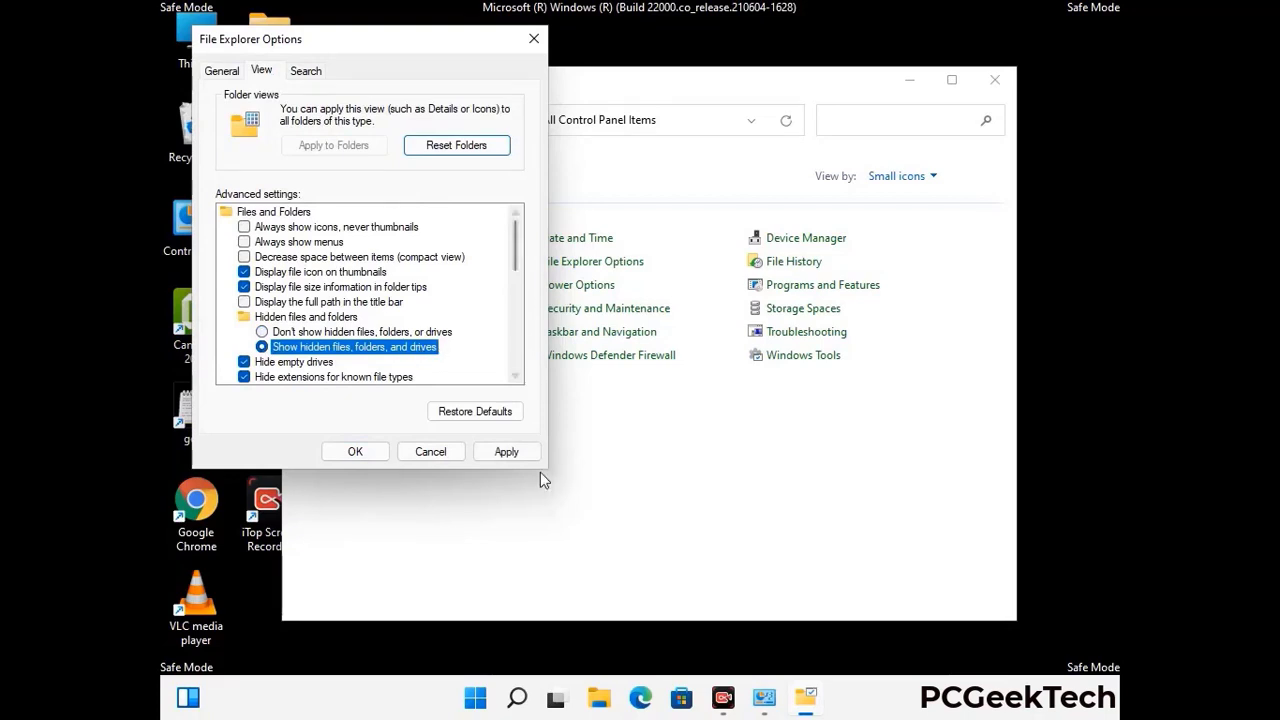
pyautogui.click(505, 453)
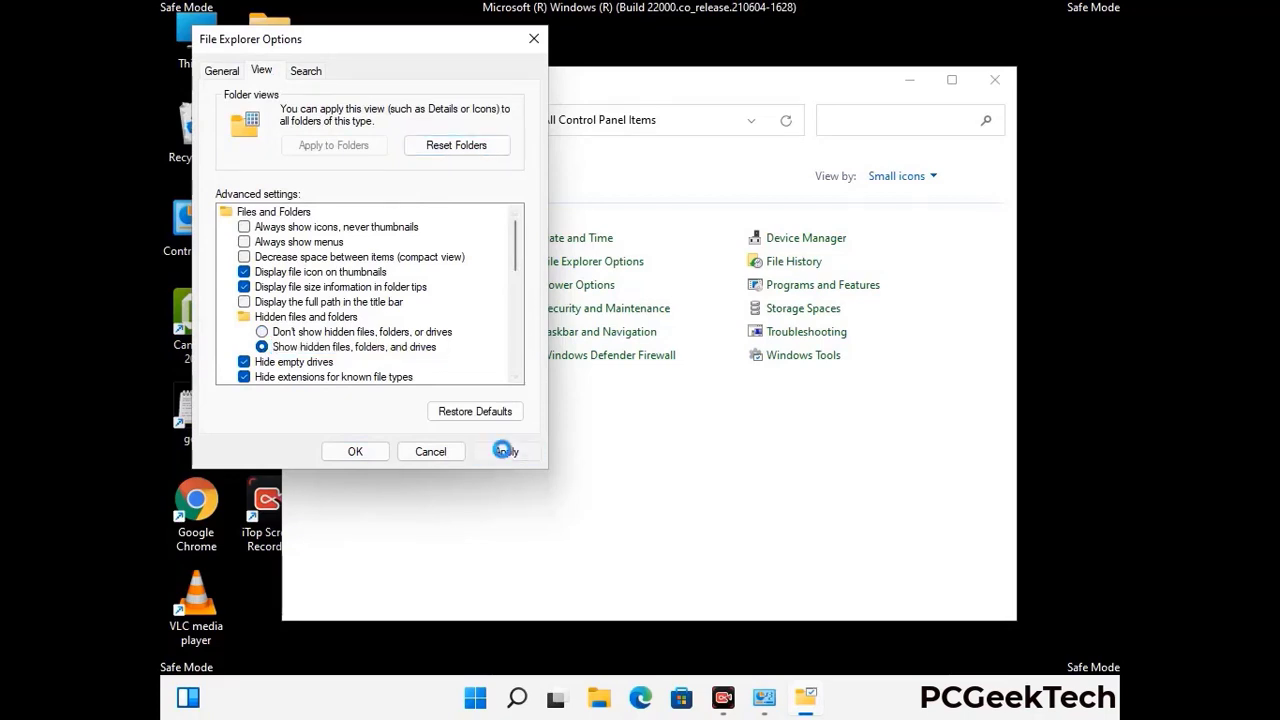
pyautogui.click(336, 454)
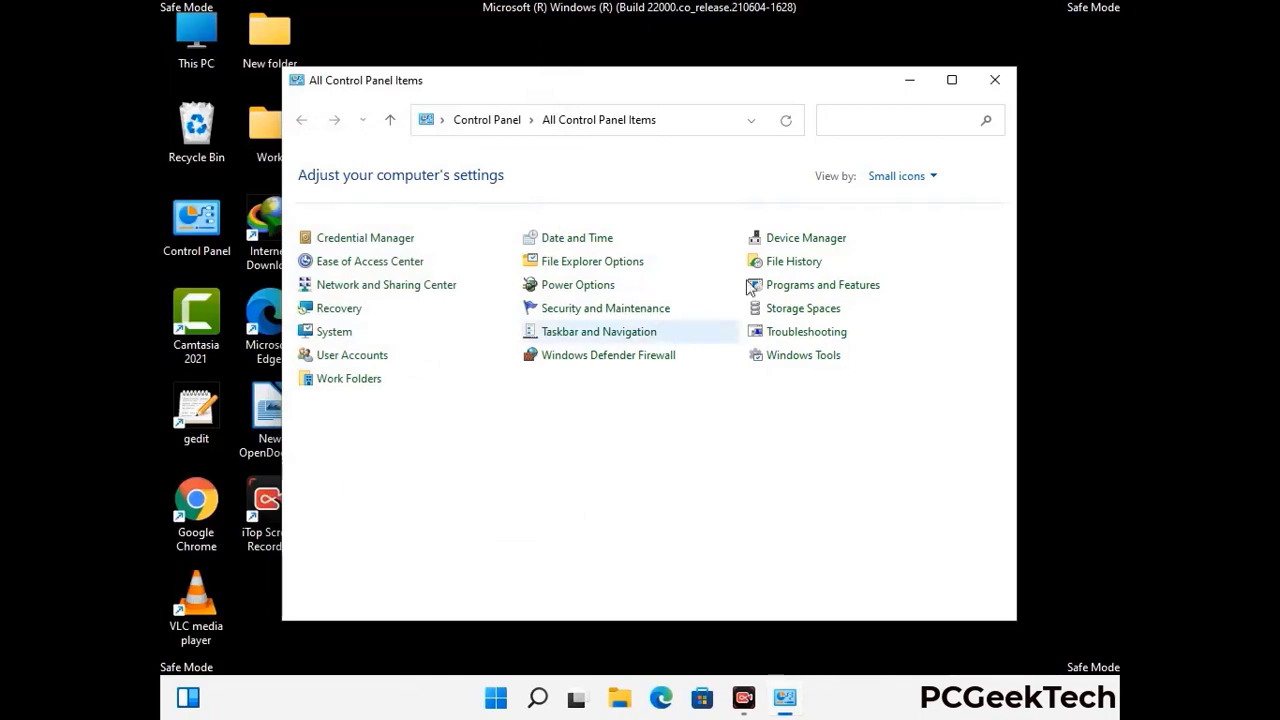
pyautogui.click(992, 84)
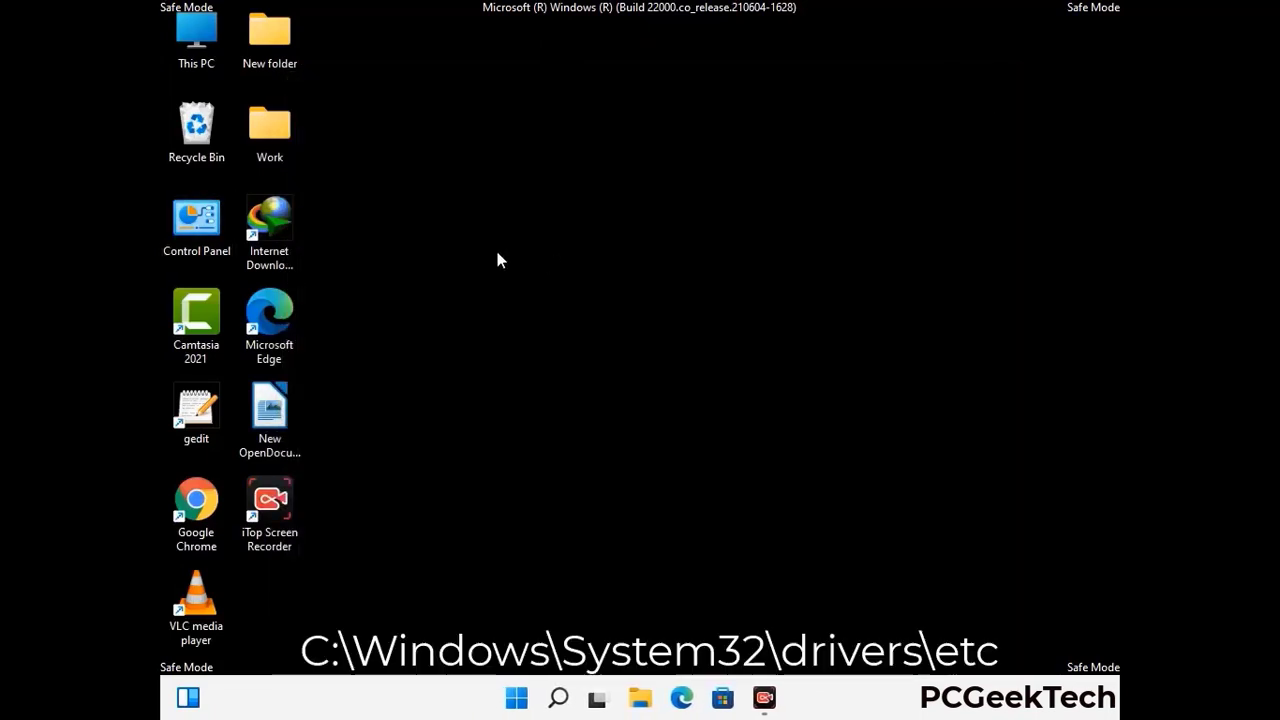
# Browse from This PC to the folder C:\Windows\System32\drivers\etc
pyautogui.doubleClick(190, 62)
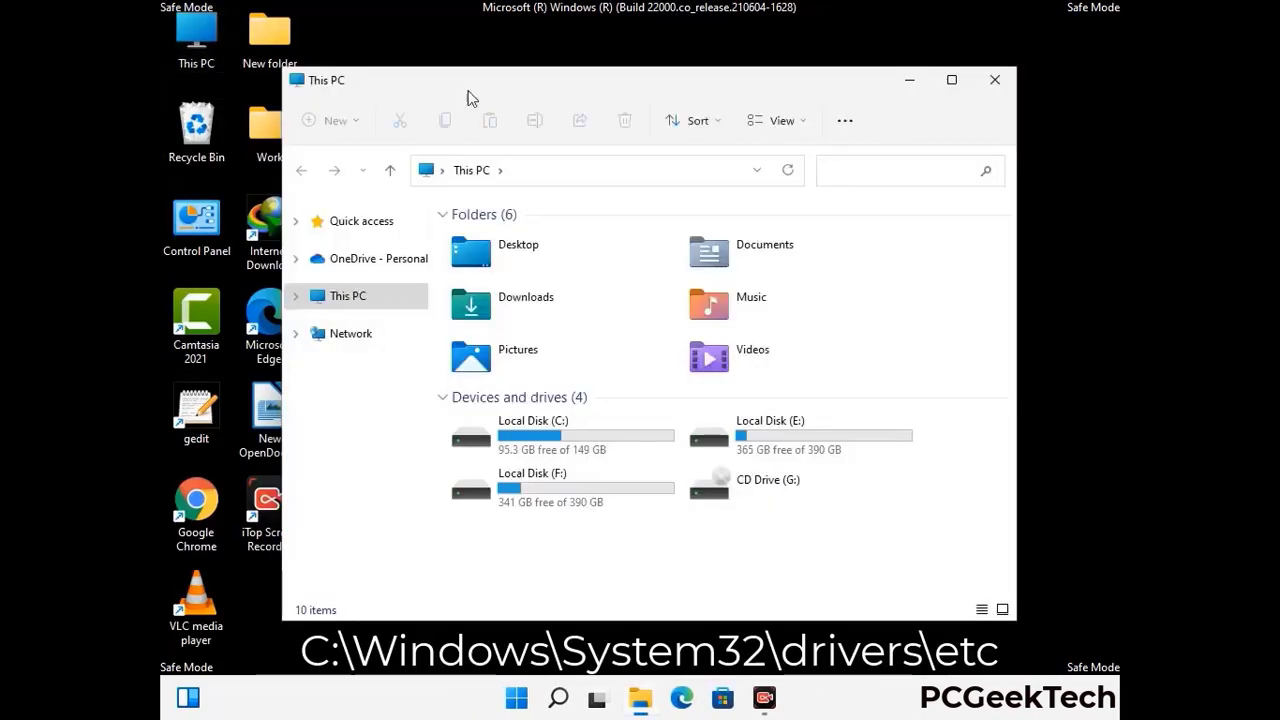
pyautogui.click(560, 438)
pyautogui.doubleClick(560, 438)
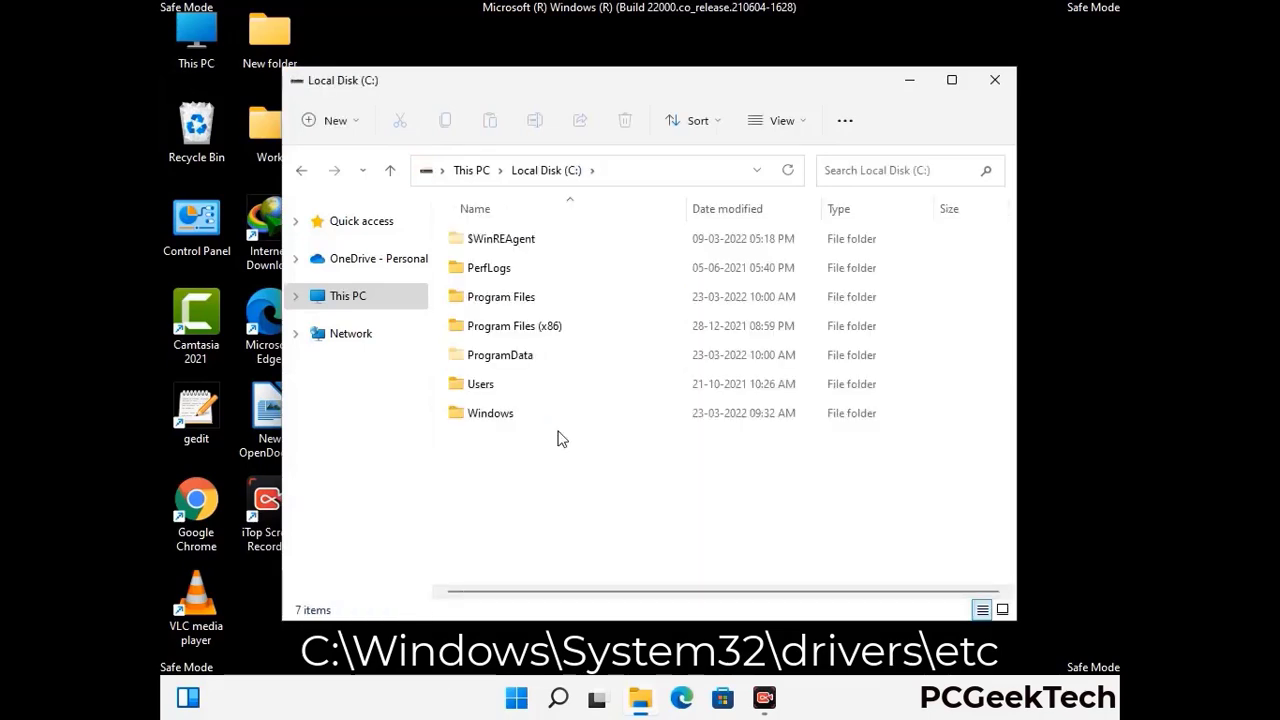
pyautogui.doubleClick(480, 413)
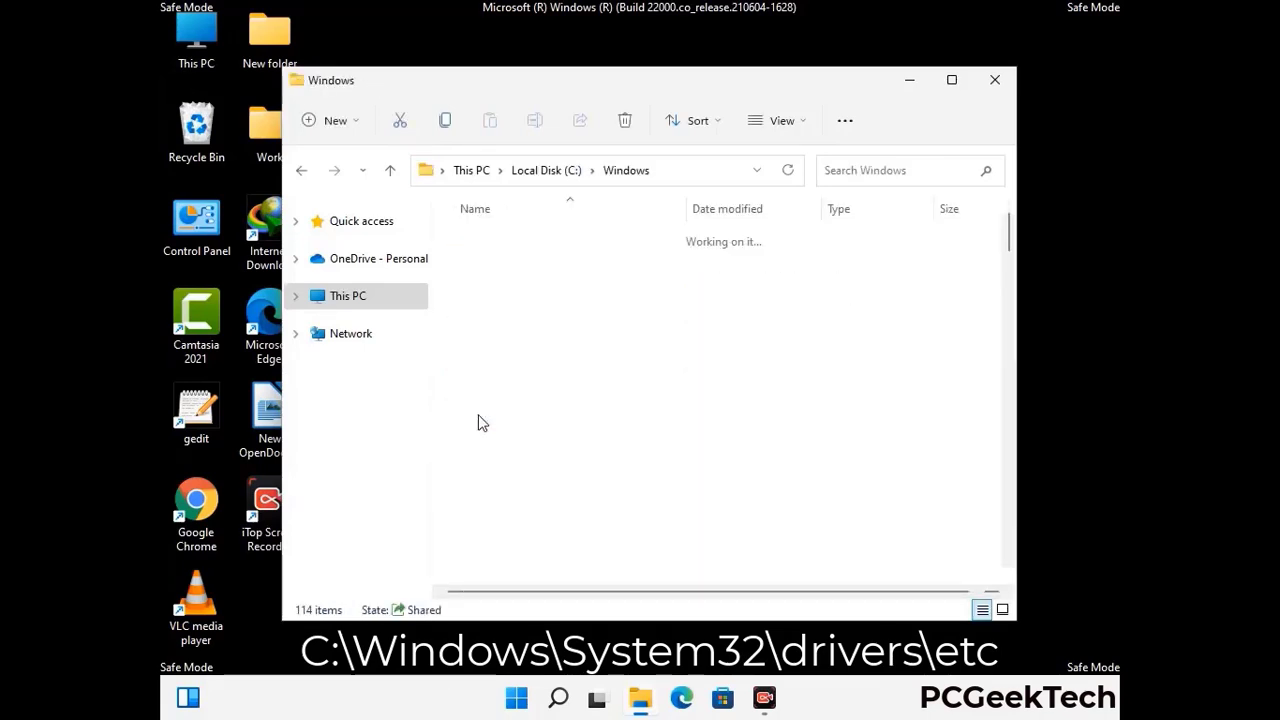
pyautogui.scroll(-5, 646, 423)
pyautogui.scroll(-12, 633, 433)
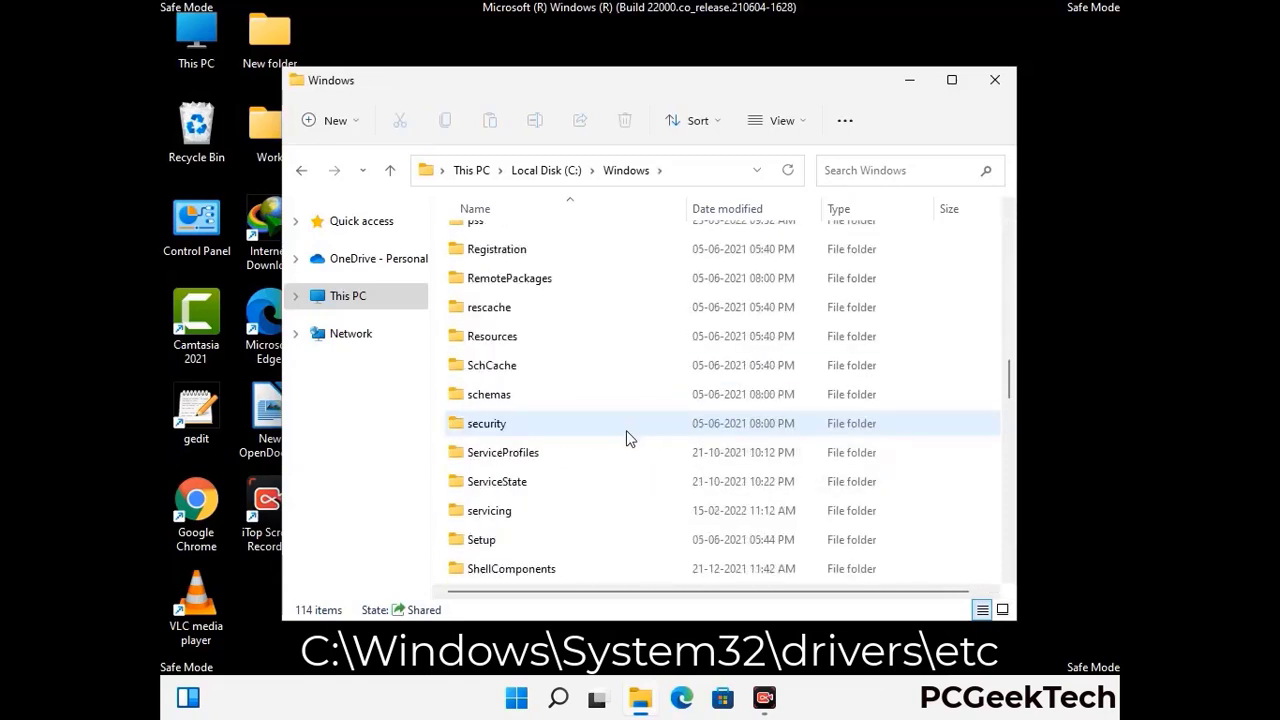
pyautogui.scroll(-2, 595, 456)
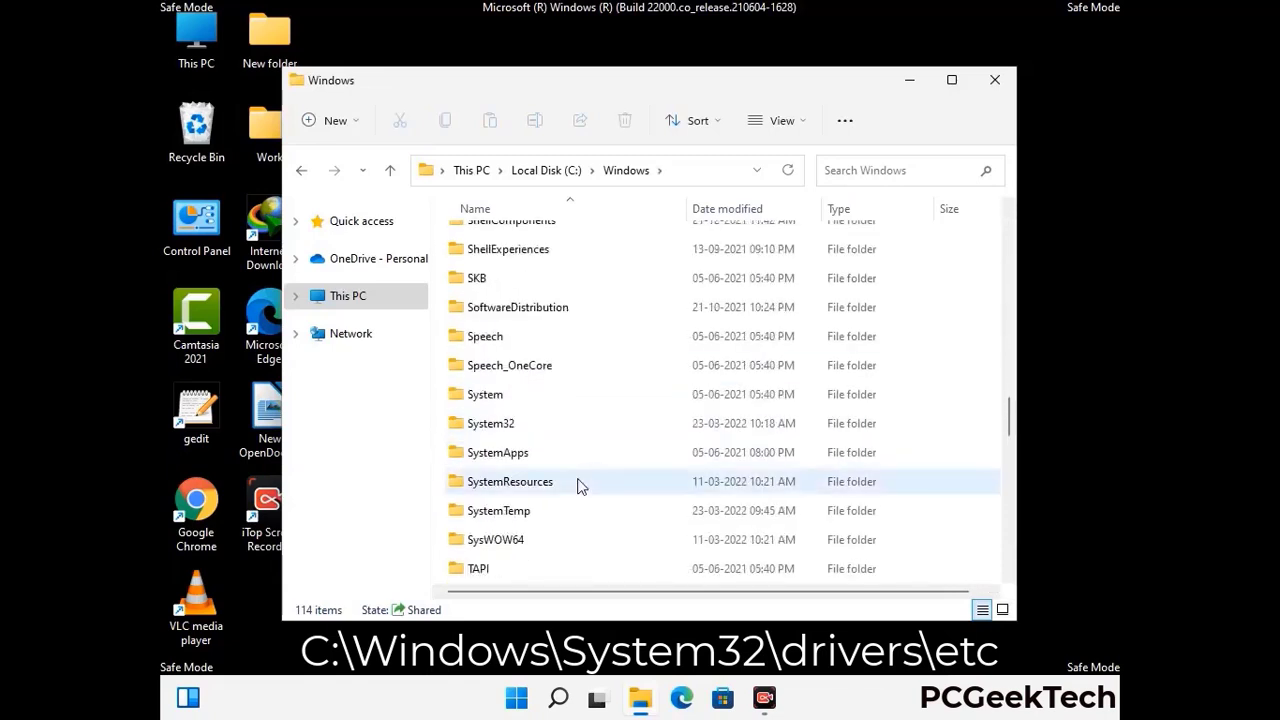
pyautogui.doubleClick(488, 424)
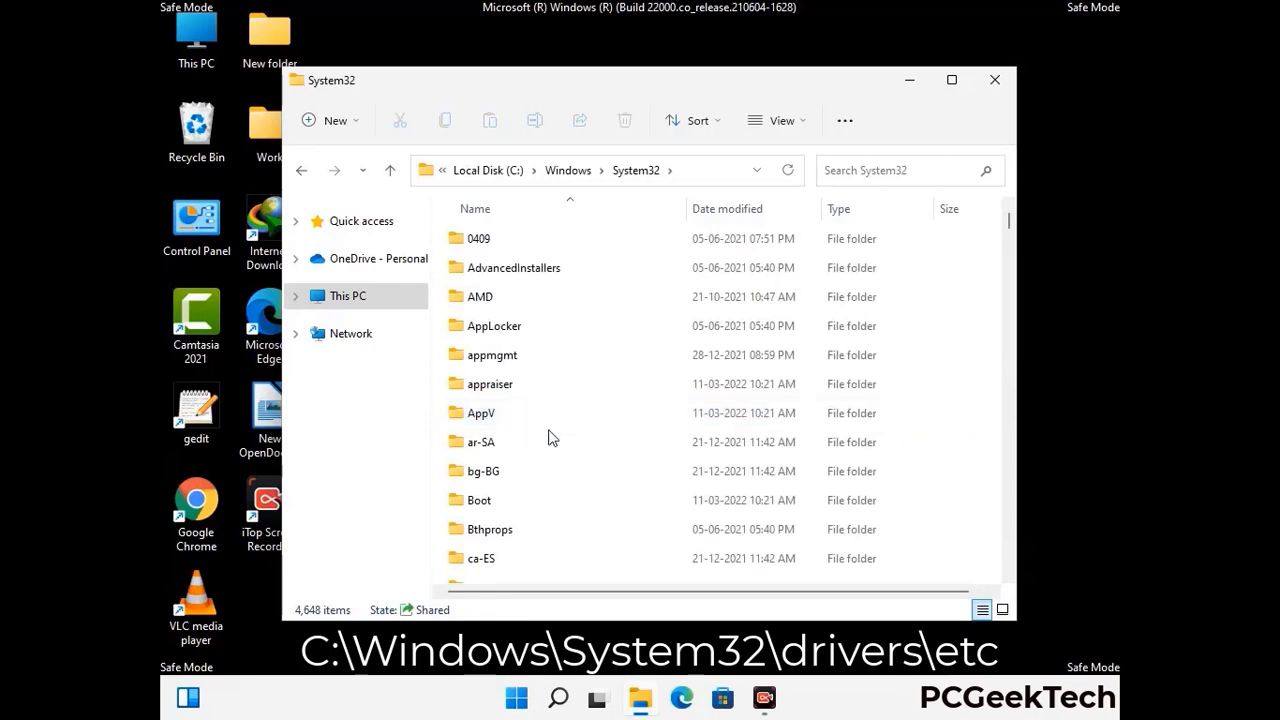
pyautogui.scroll(-5, 550, 435)
pyautogui.doubleClick(509, 541)
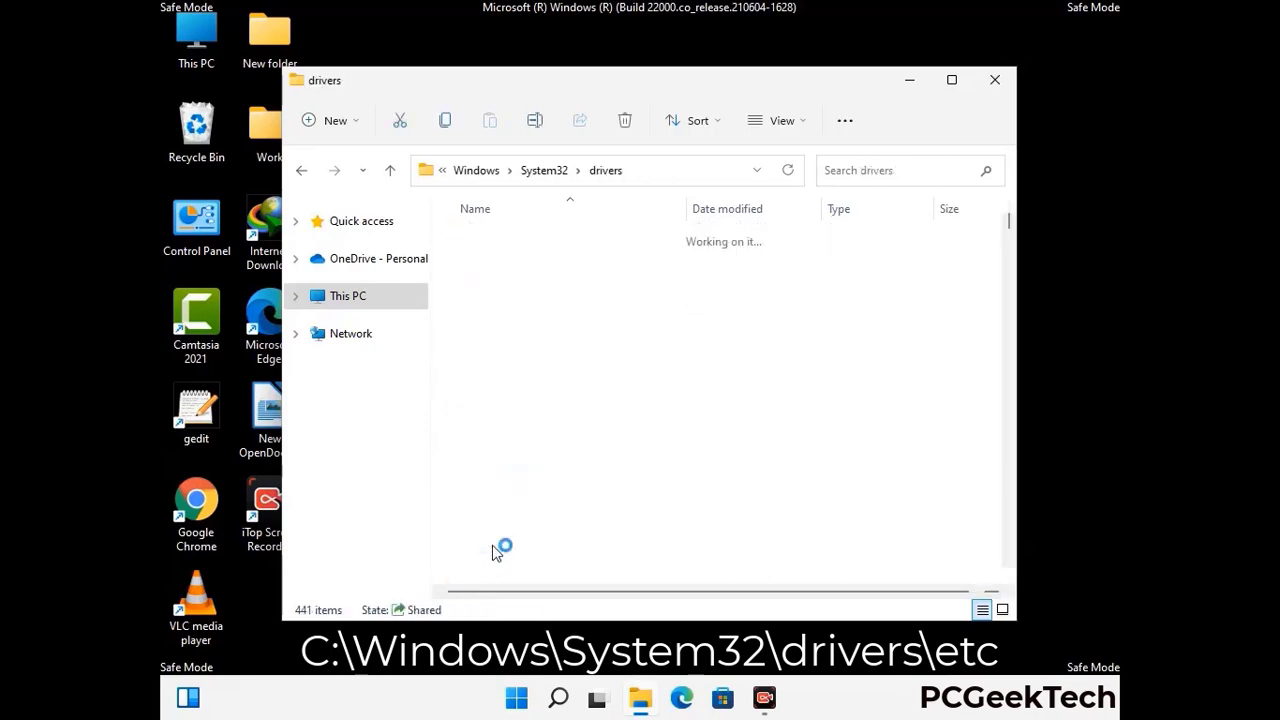
pyautogui.doubleClick(476, 297)
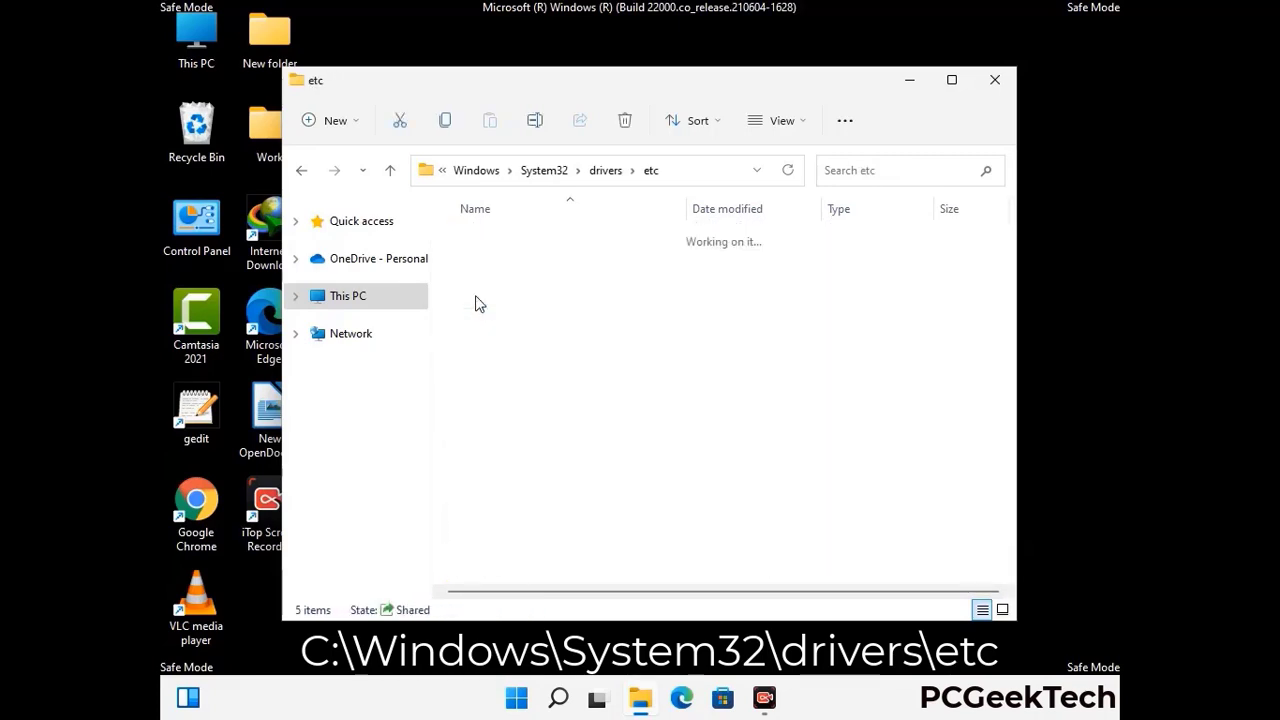
# Open the hosts file with Notepad and move its window so the whole text can be read
pyautogui.click(490, 254)
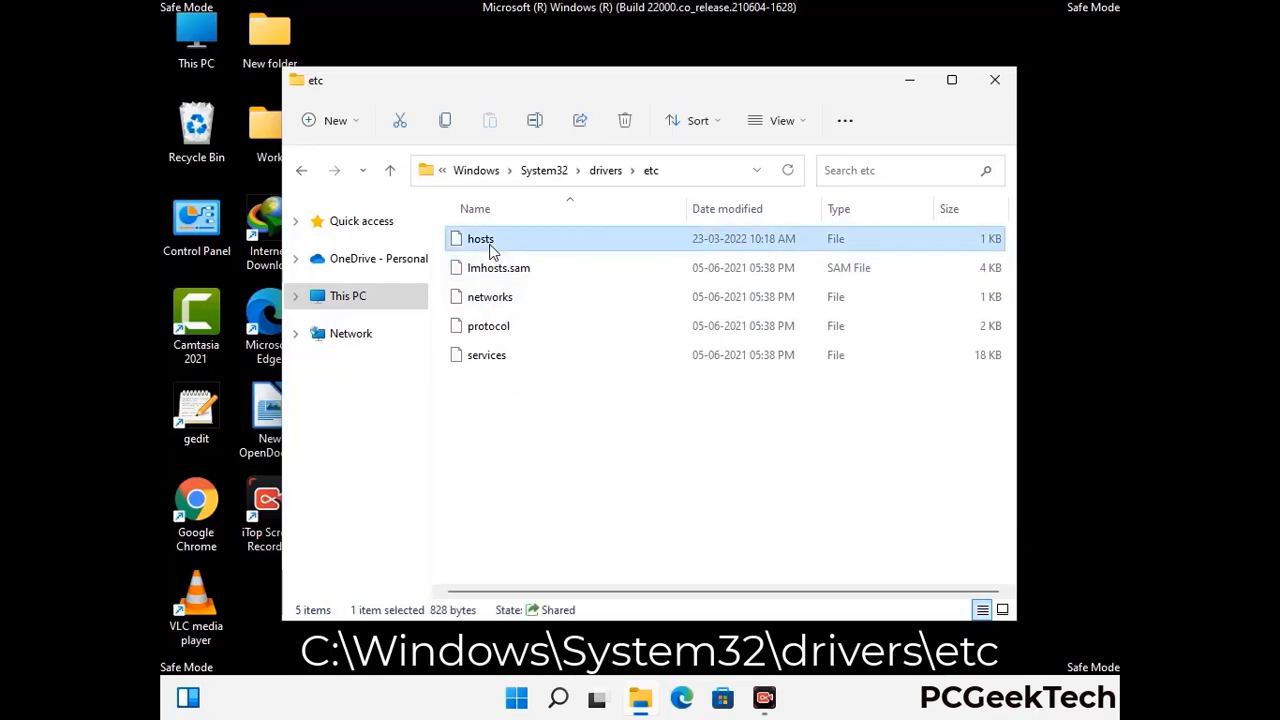
pyautogui.doubleClick(490, 252)
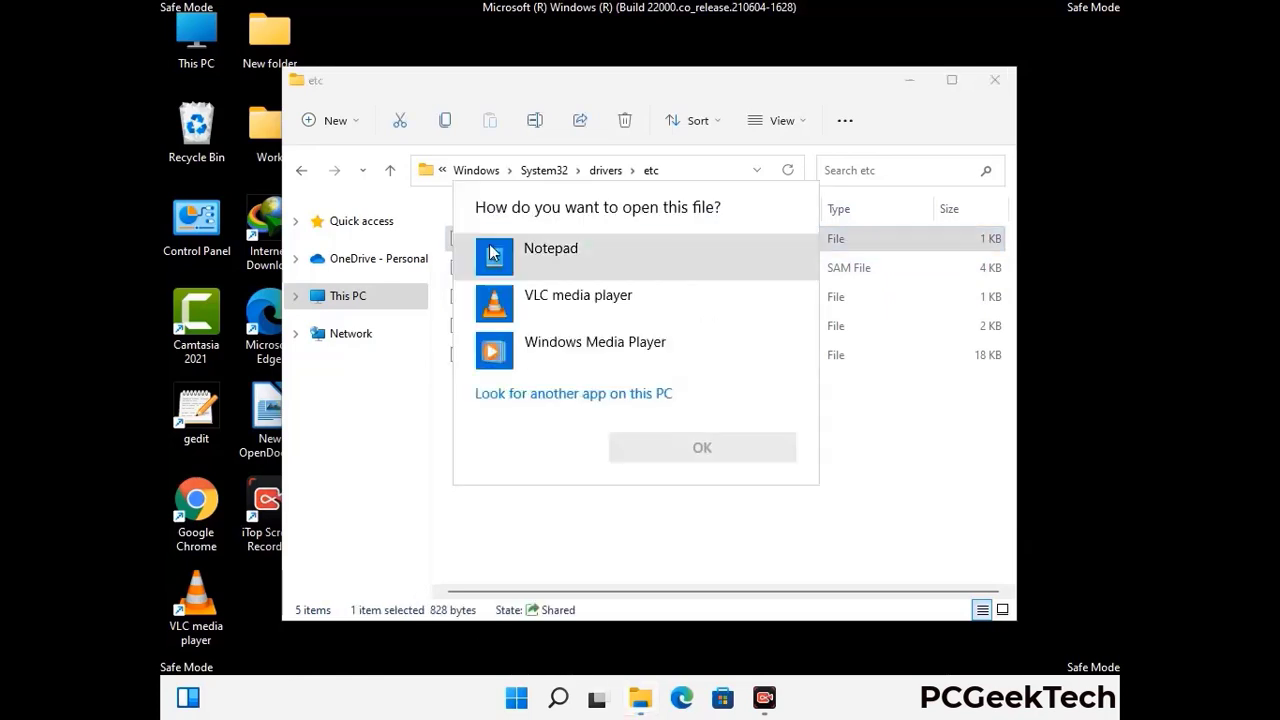
pyautogui.click(568, 255)
pyautogui.click(702, 449)
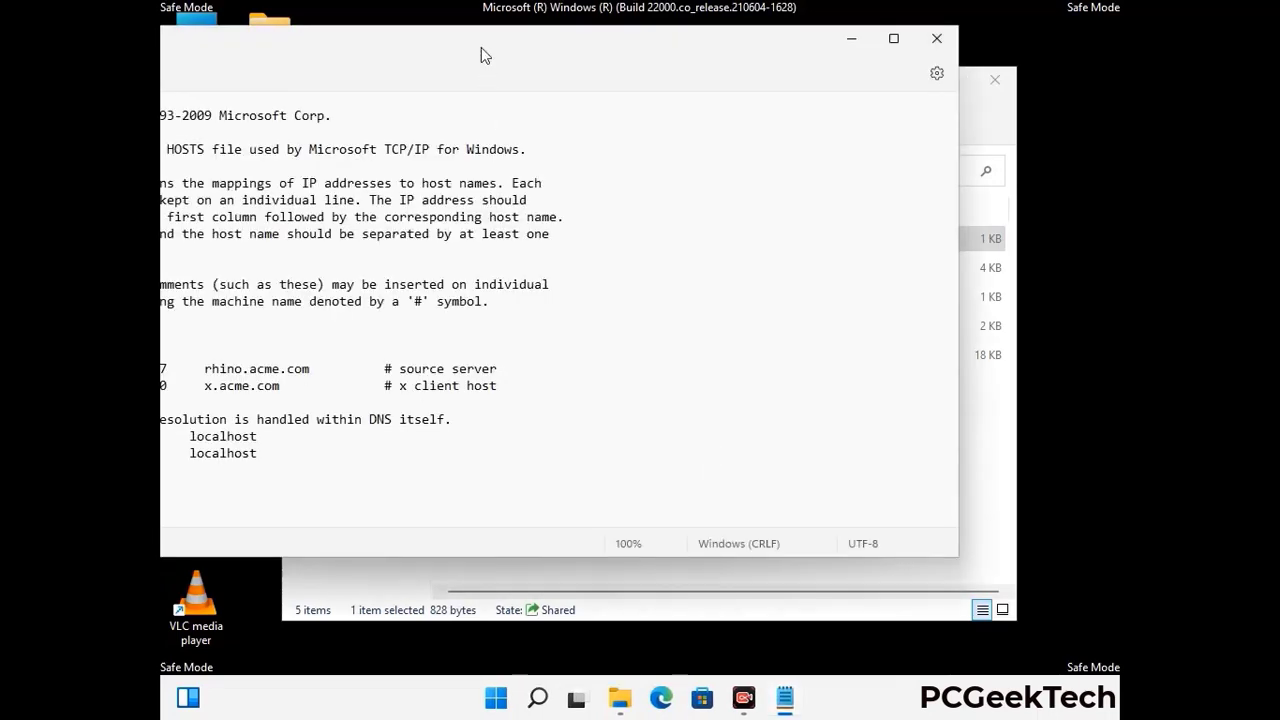
pyautogui.moveTo(481, 47); pyautogui.dragTo(690, 58)
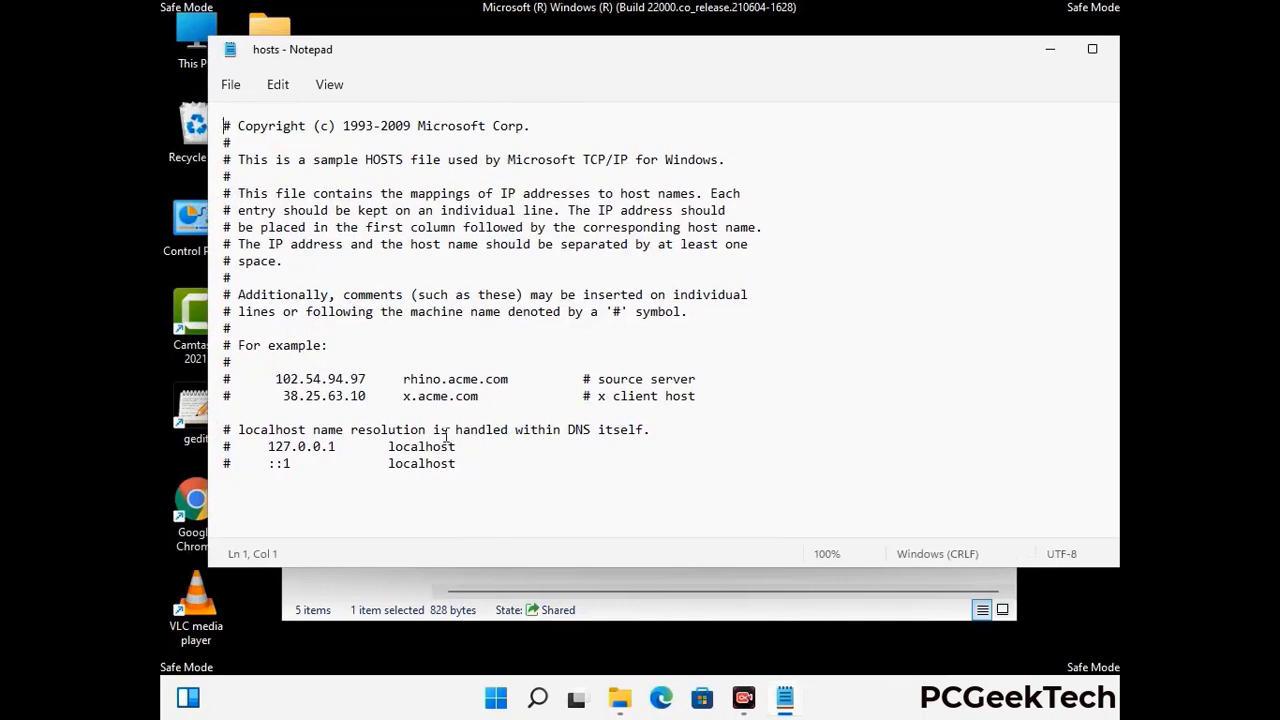
# Add blank lines below the last localhost entry in the hosts file and save it
pyautogui.click(480, 469)
pyautogui.press('Return')
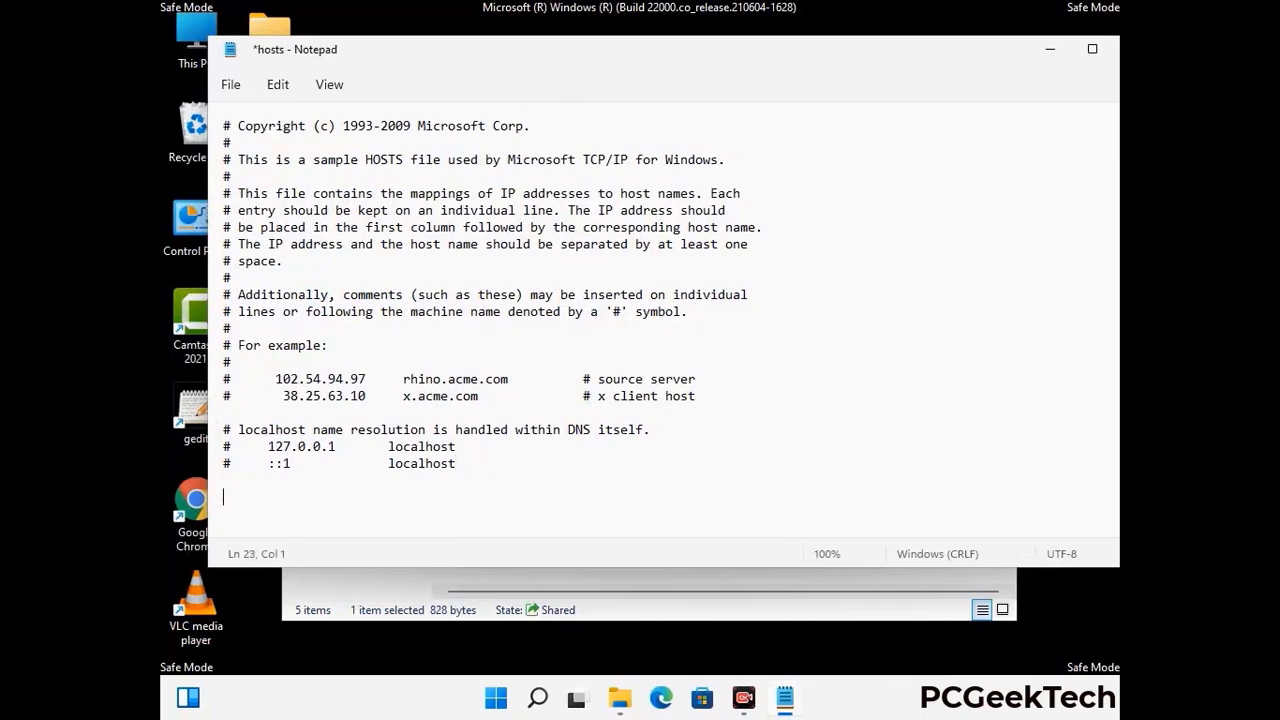
pyautogui.scroll(-1, 223, 463)
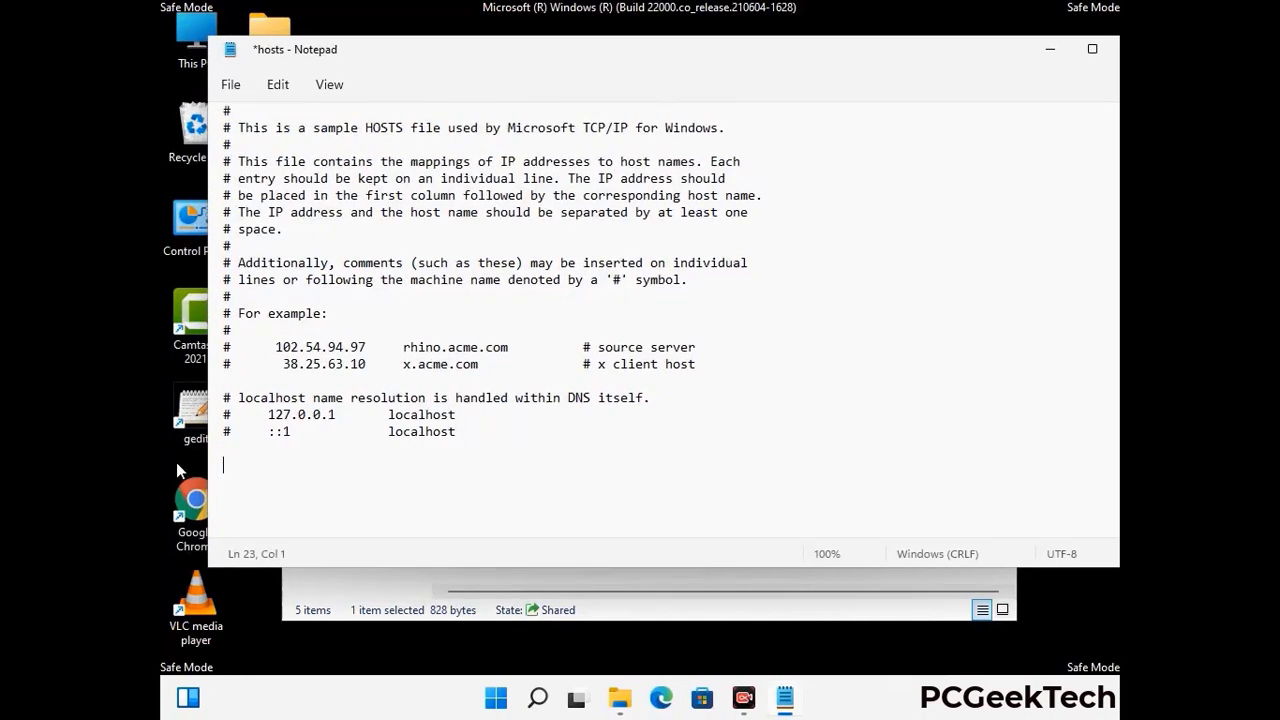
pyautogui.click(230, 86)
pyautogui.click(322, 214)
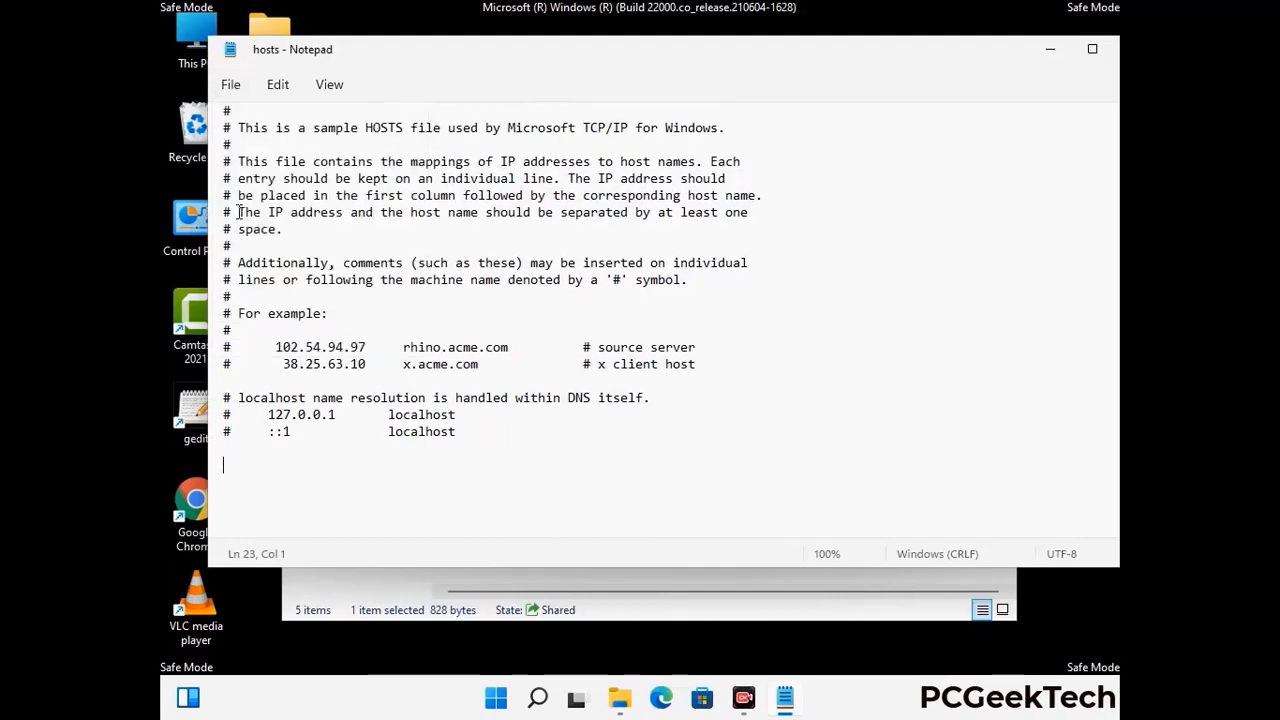
# Close the hosts file and the etc folder window
pyautogui.moveTo(965, 58); pyautogui.dragTo(817, 56)
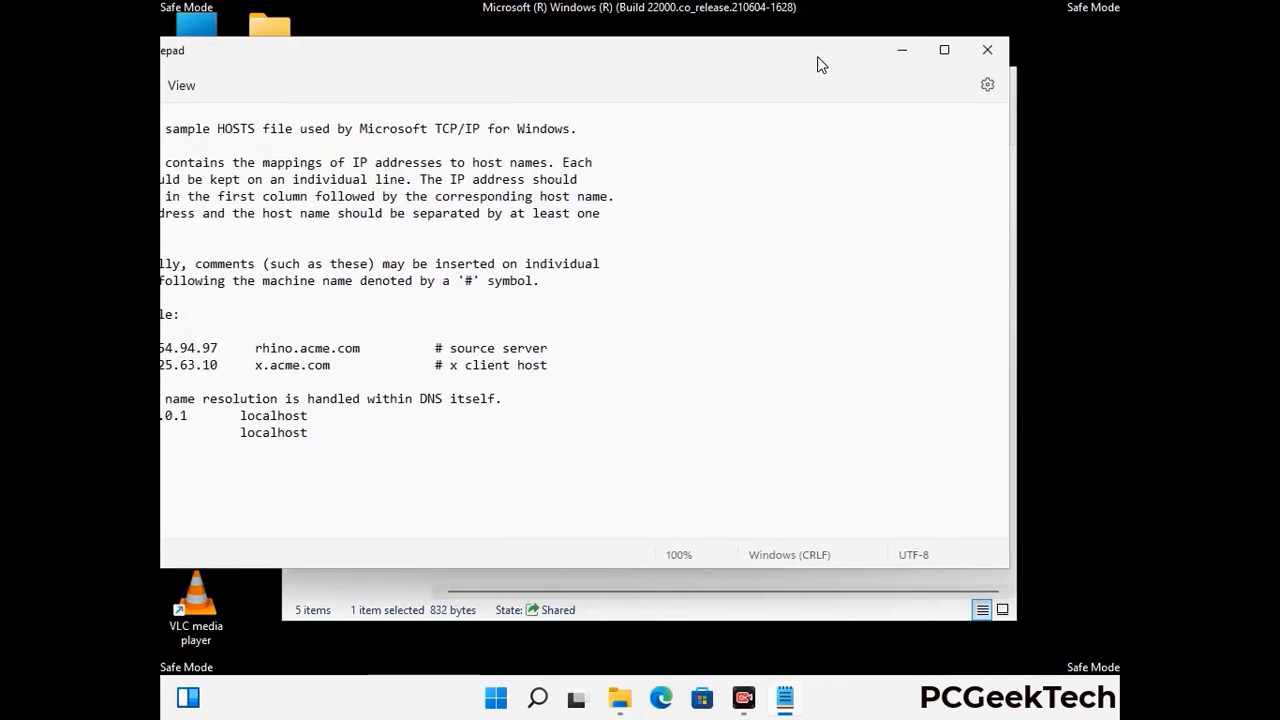
pyautogui.click(988, 52)
pyautogui.click(997, 72)
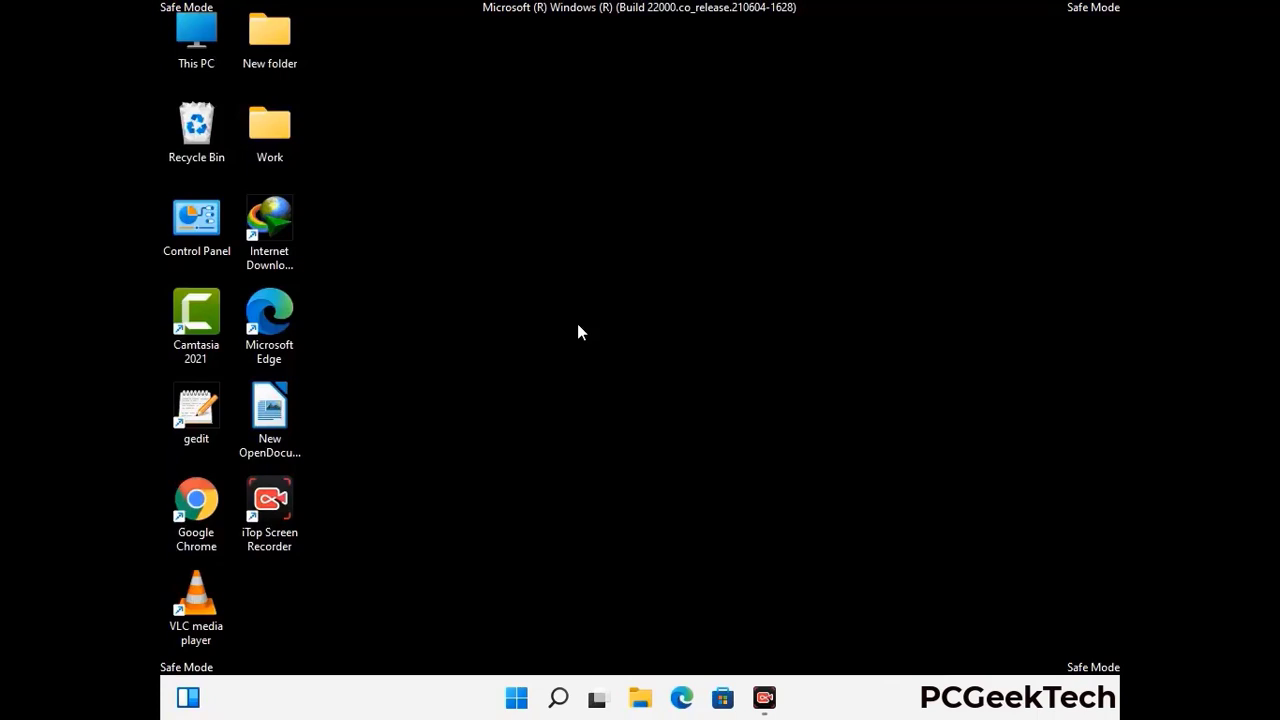
# Open the roaming application data folder by running %appdata%
pyautogui.press('super+r')
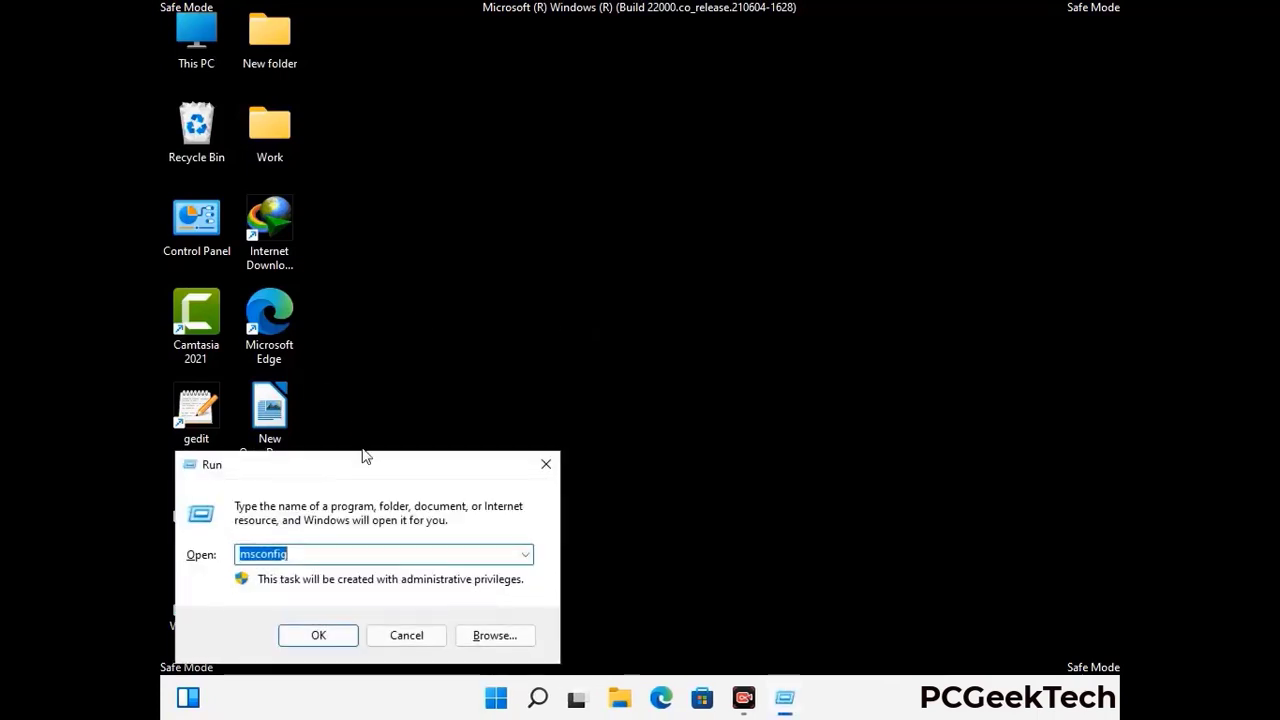
pyautogui.moveTo(365, 456); pyautogui.dragTo(594, 197)
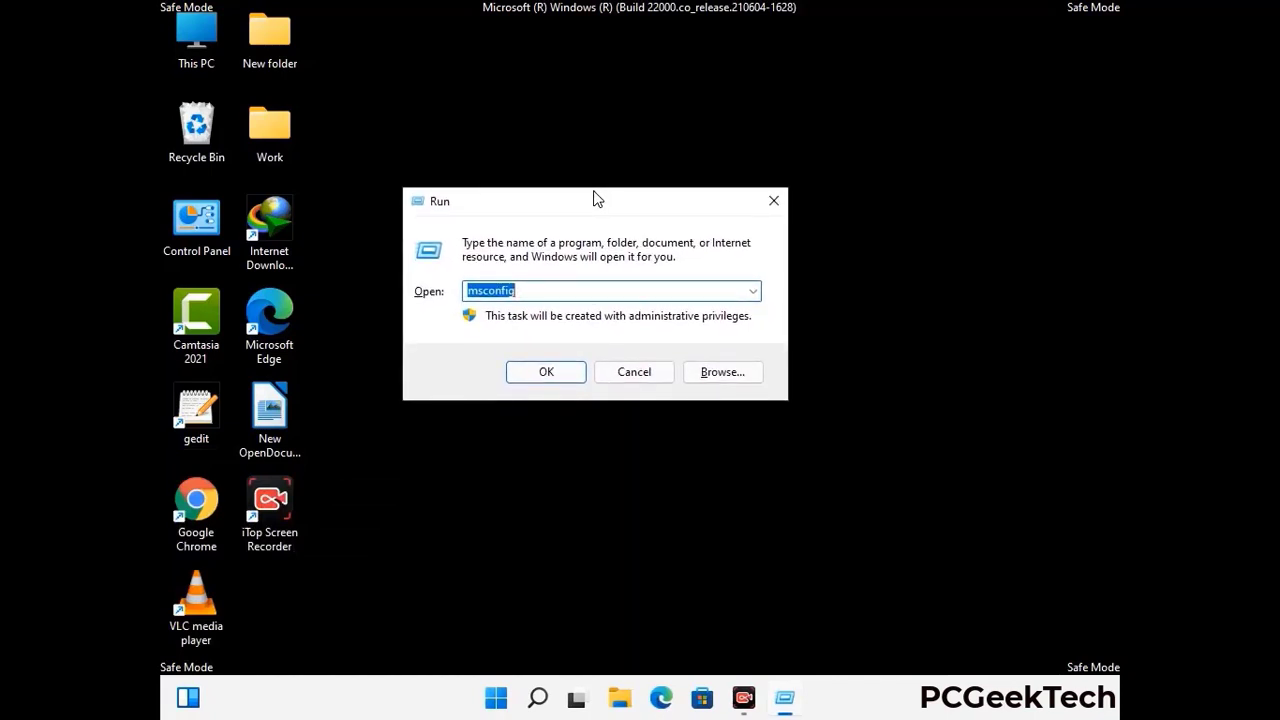
pyautogui.write('%')
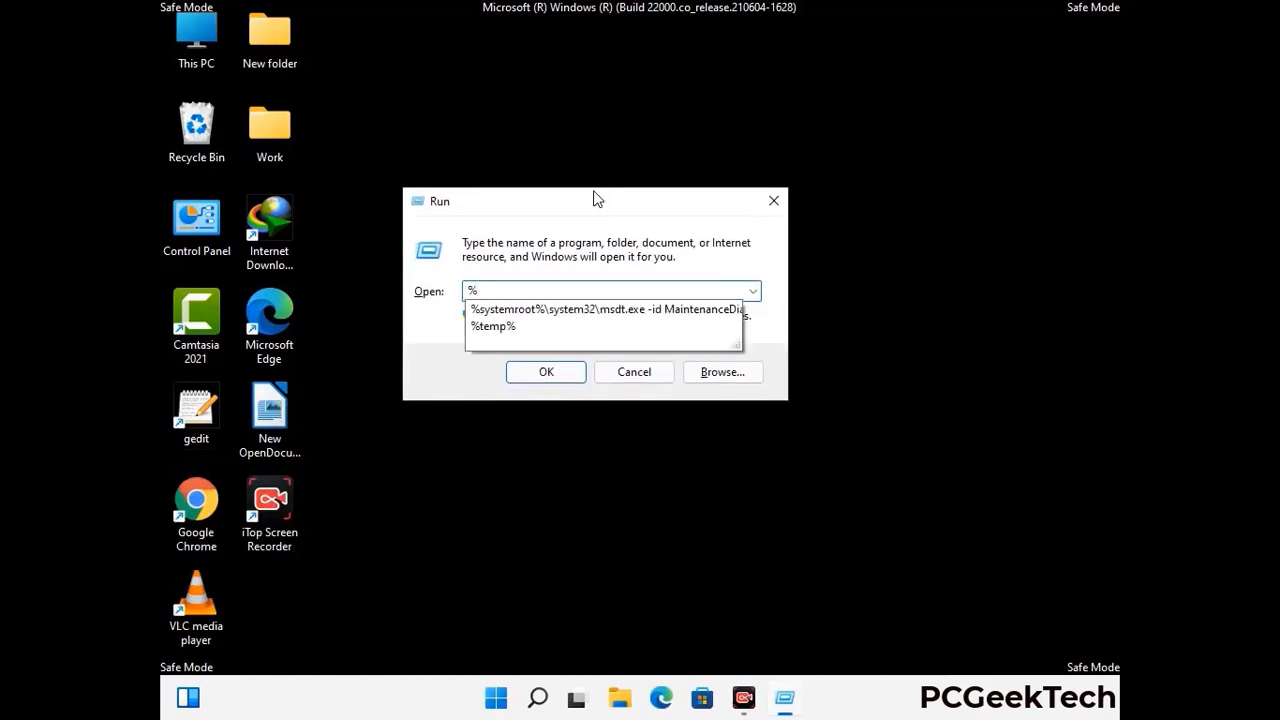
pyautogui.write('appdata%')
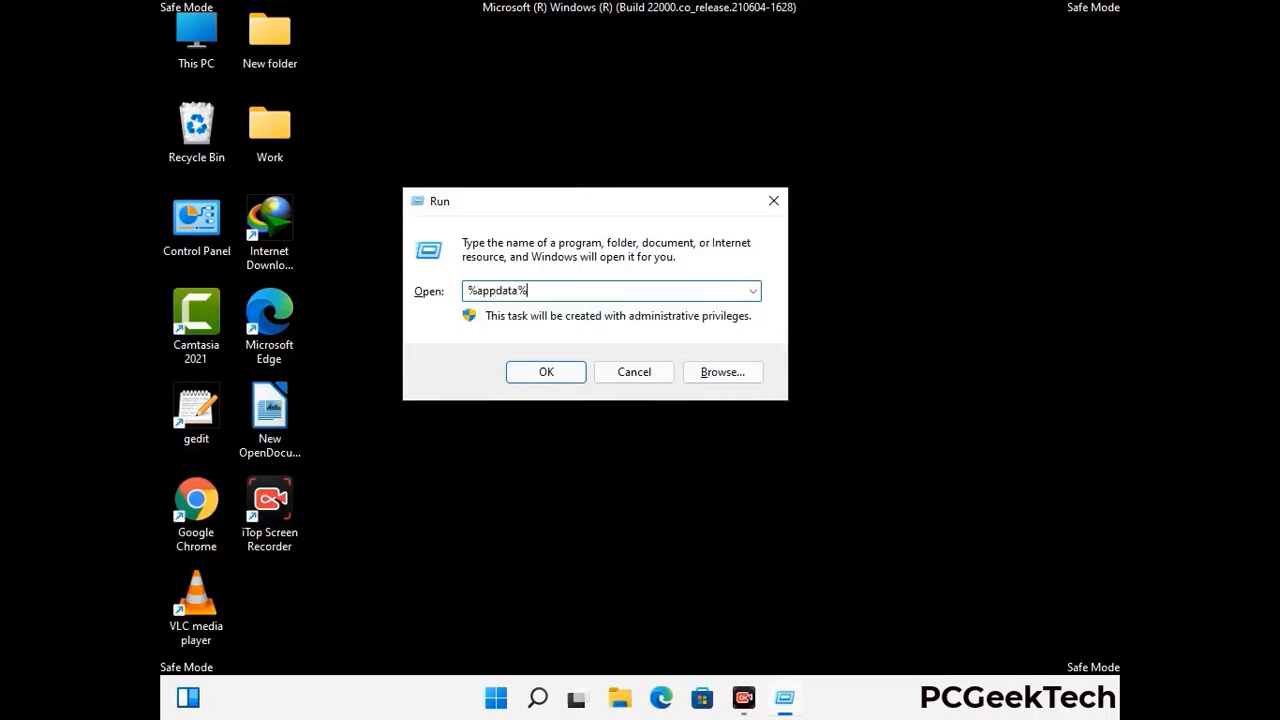
pyautogui.press('Return')
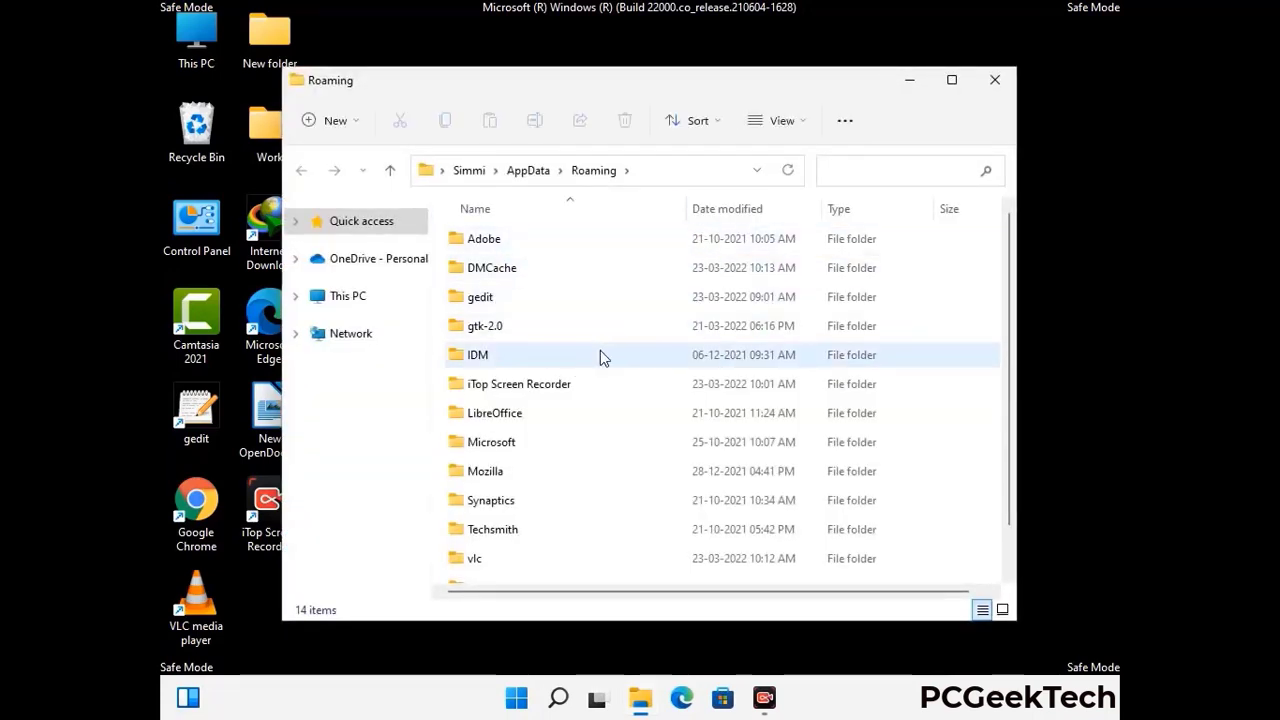
# Delete the Zoom folder from AppData\Roaming and close the folder window
pyautogui.scroll(-1, 599, 356)
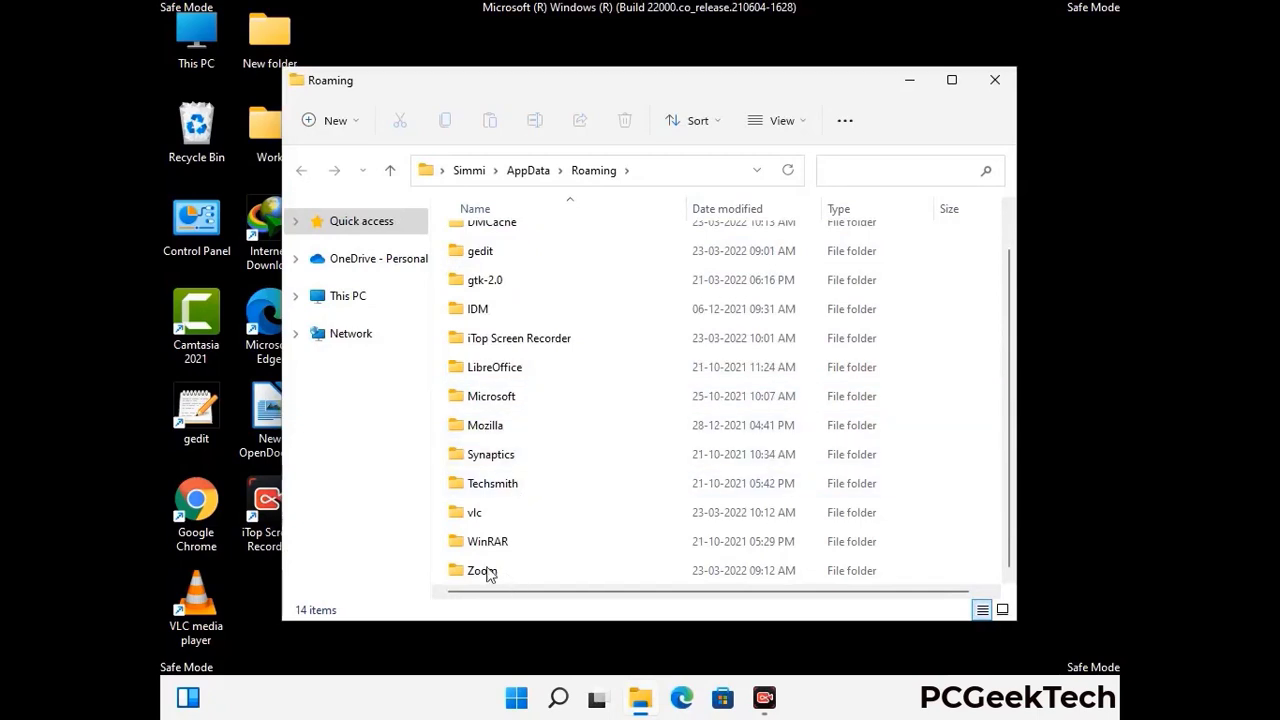
pyautogui.scroll(1, 500, 320)
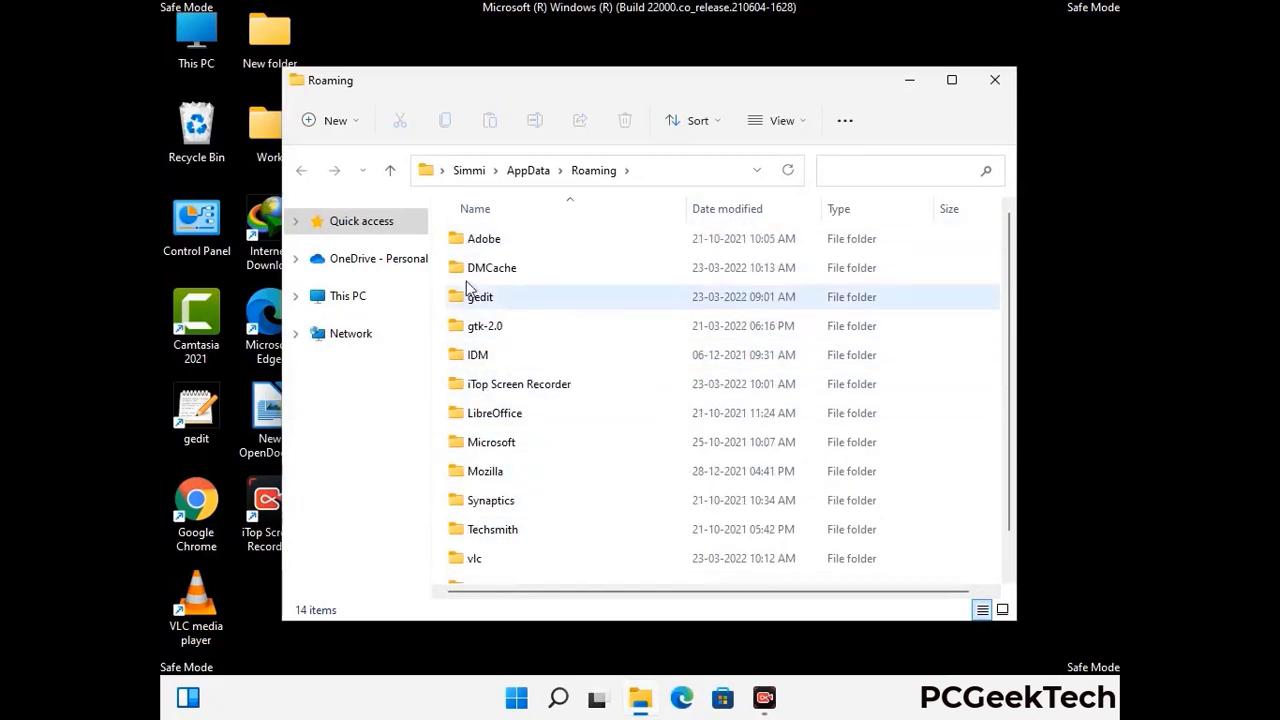
pyautogui.scroll(-1, 522, 455)
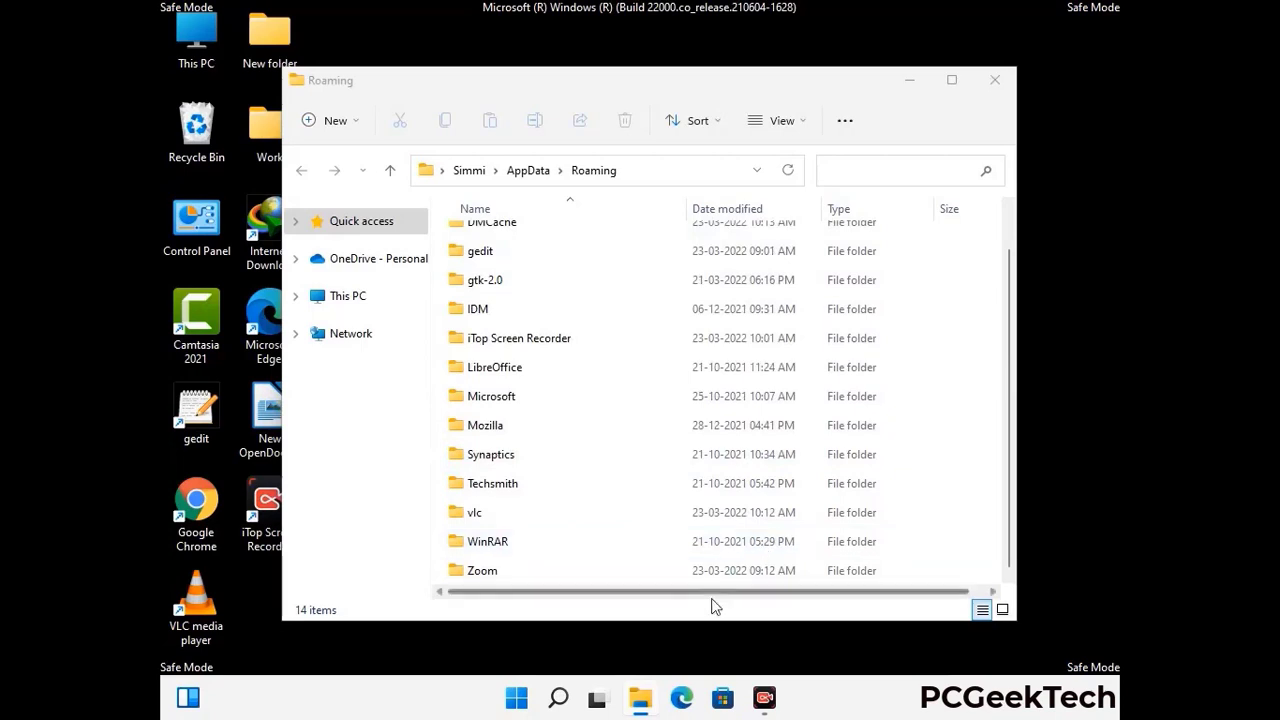
pyautogui.click(716, 566)
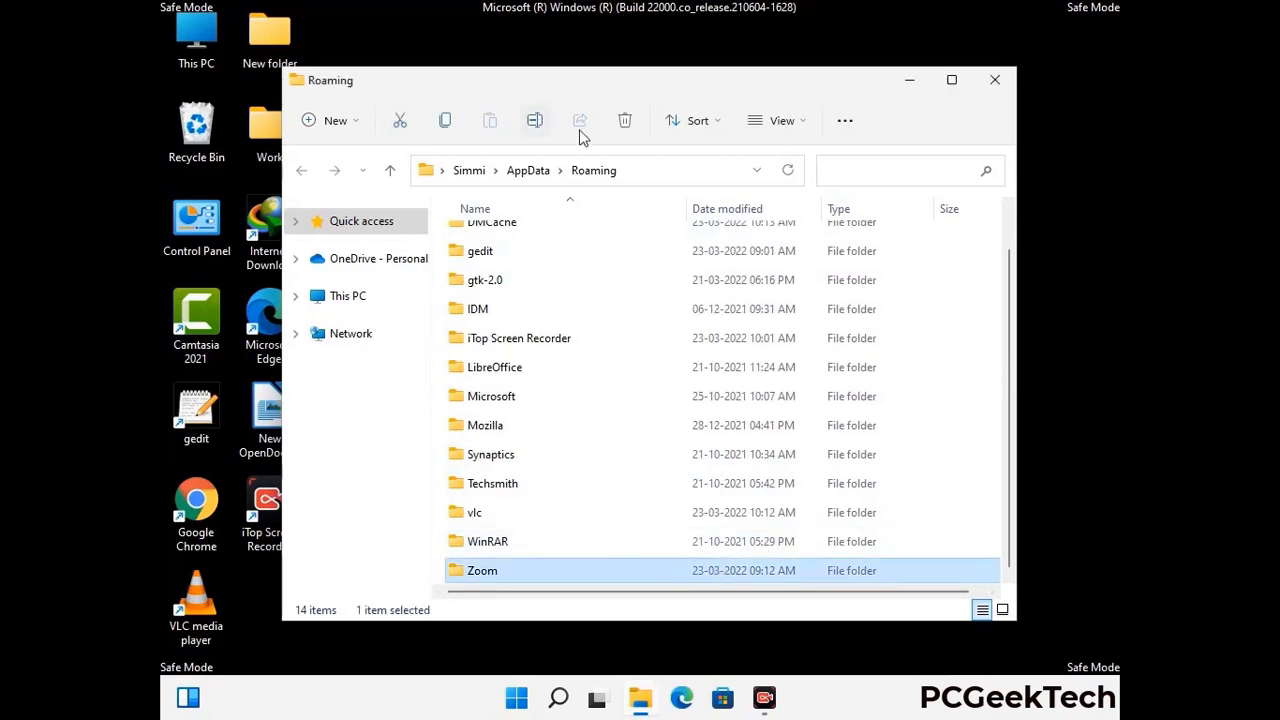
pyautogui.click(633, 128)
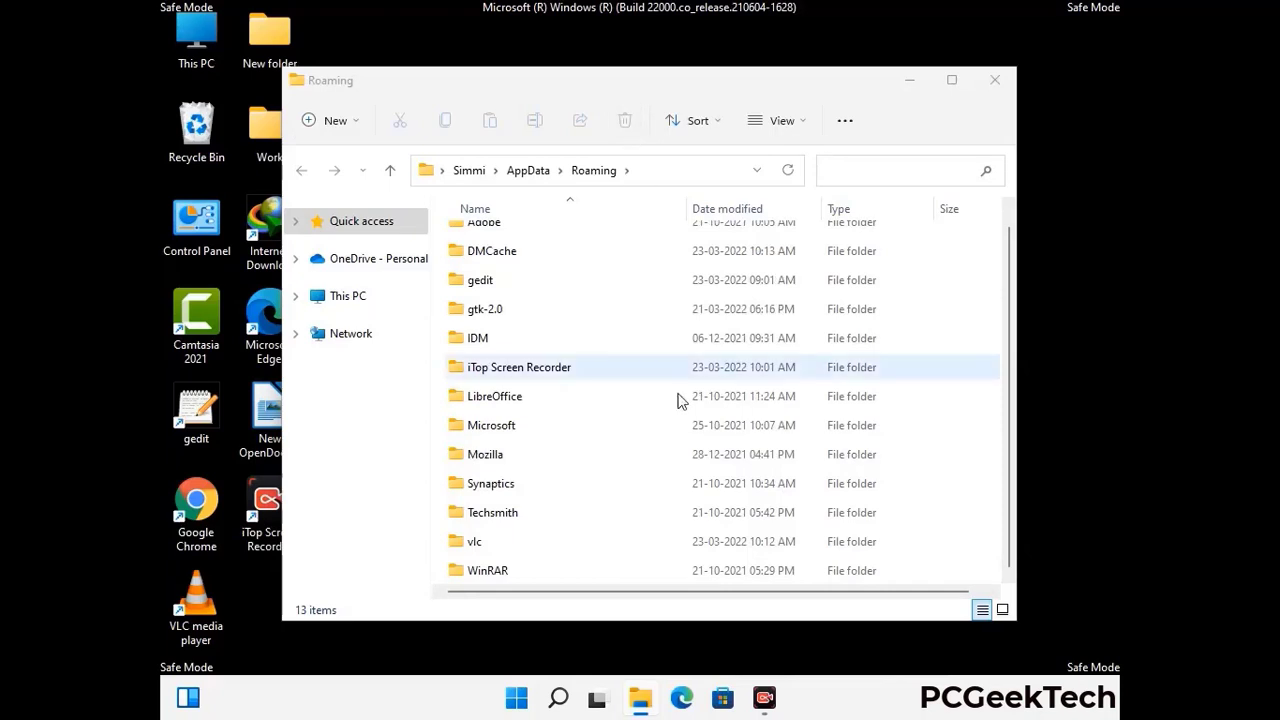
pyautogui.click(990, 91)
pyautogui.click(992, 86)
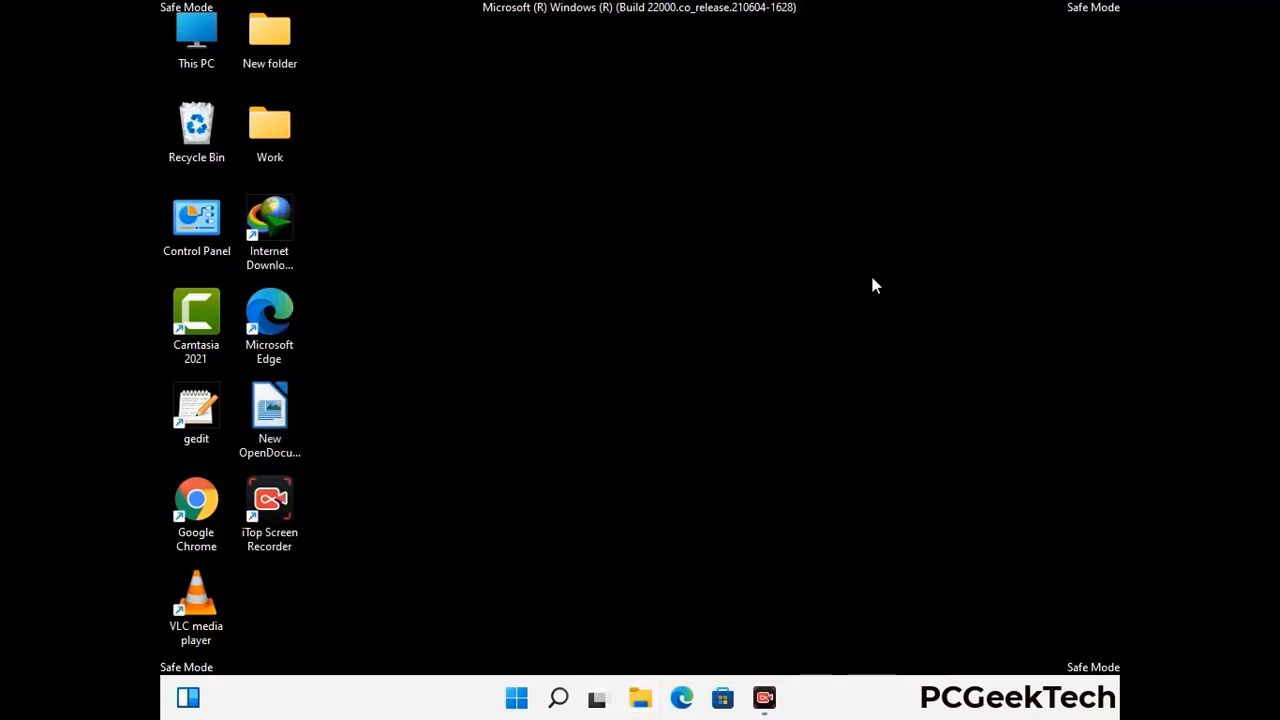
# Open the local application data folder by running %LocalAppData%
pyautogui.press('super+r')
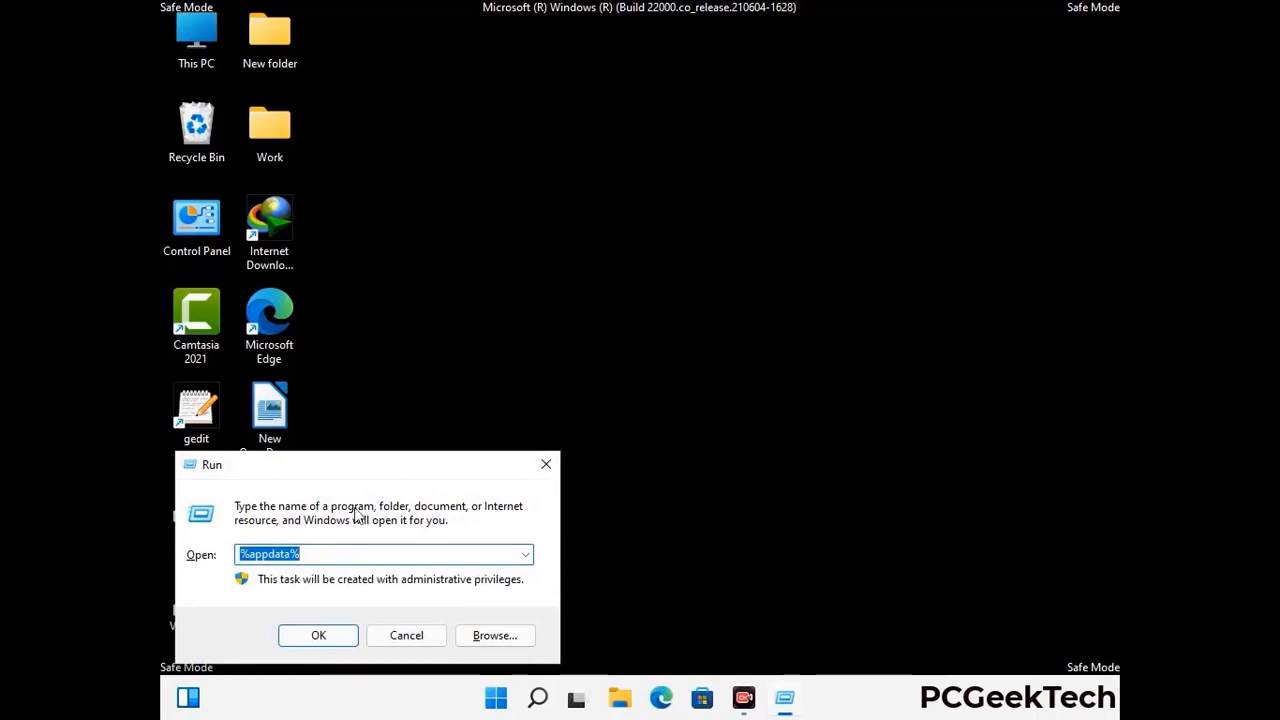
pyautogui.moveTo(401, 475); pyautogui.dragTo(671, 253)
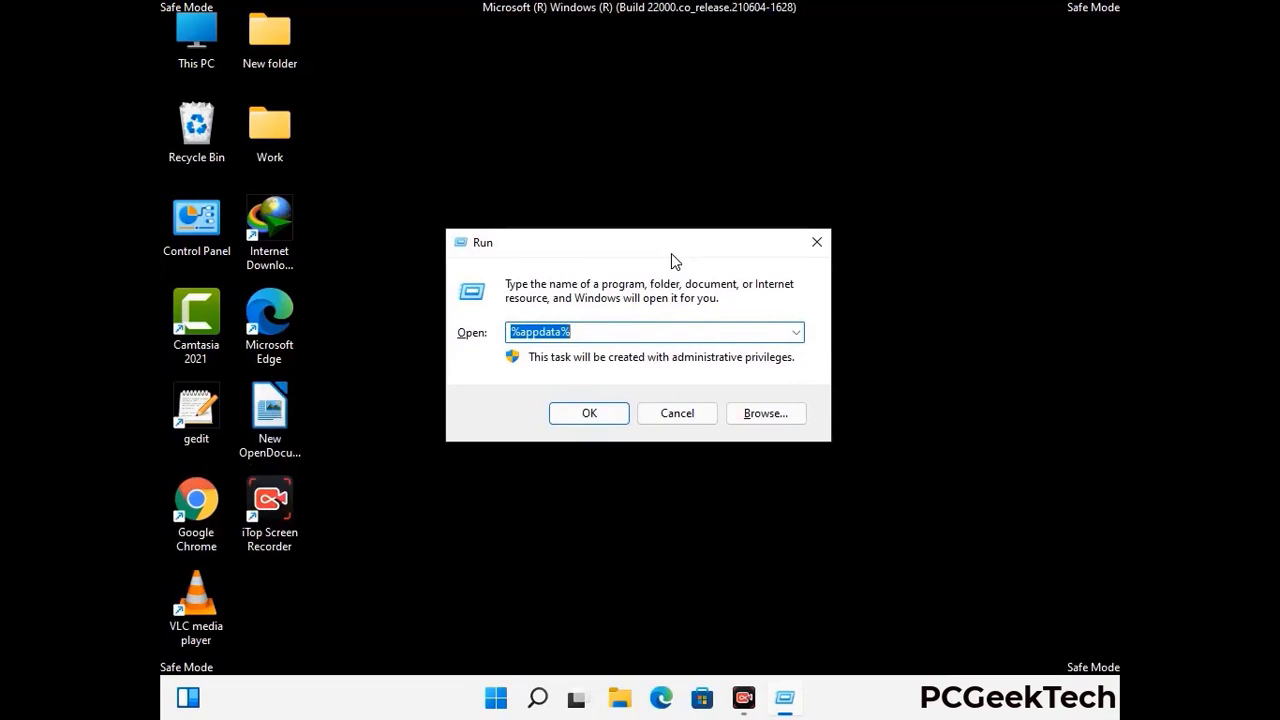
pyautogui.write('%Local')
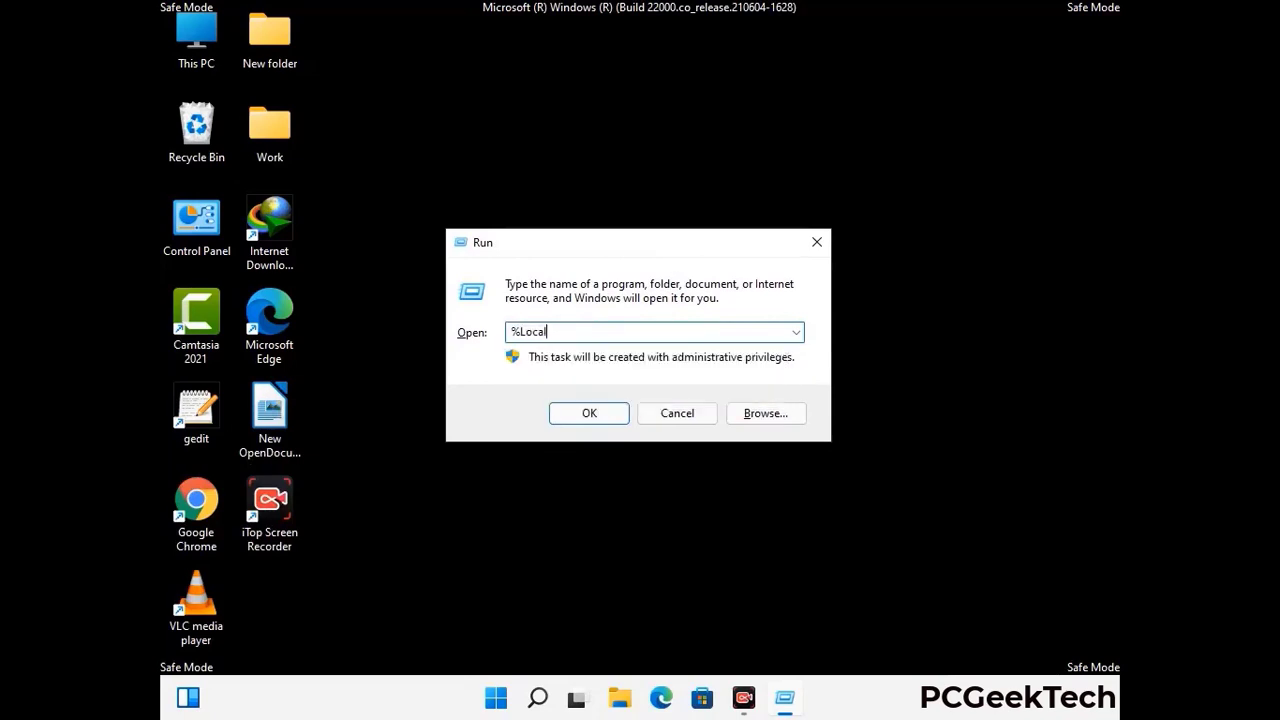
pyautogui.write('AppData%')
pyautogui.press('Return')
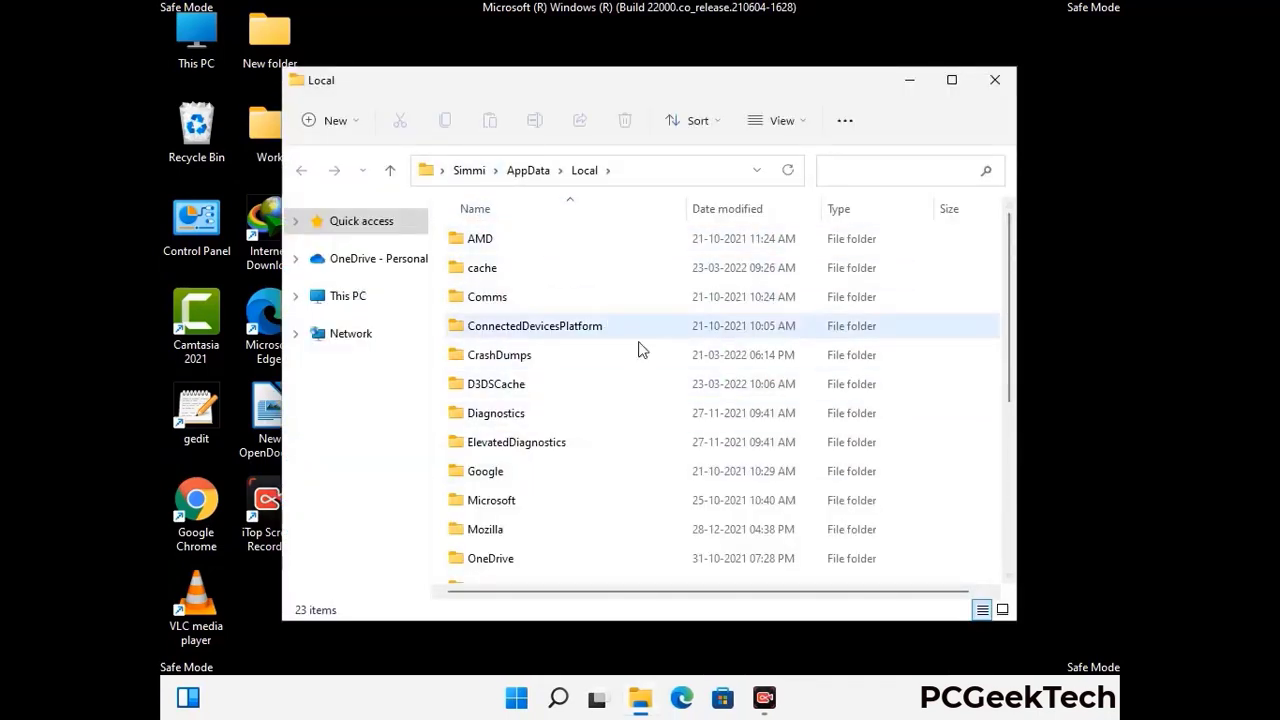
# Delete the Mozilla folder from AppData\Local and close the folder window
pyautogui.scroll(-1, 535, 447)
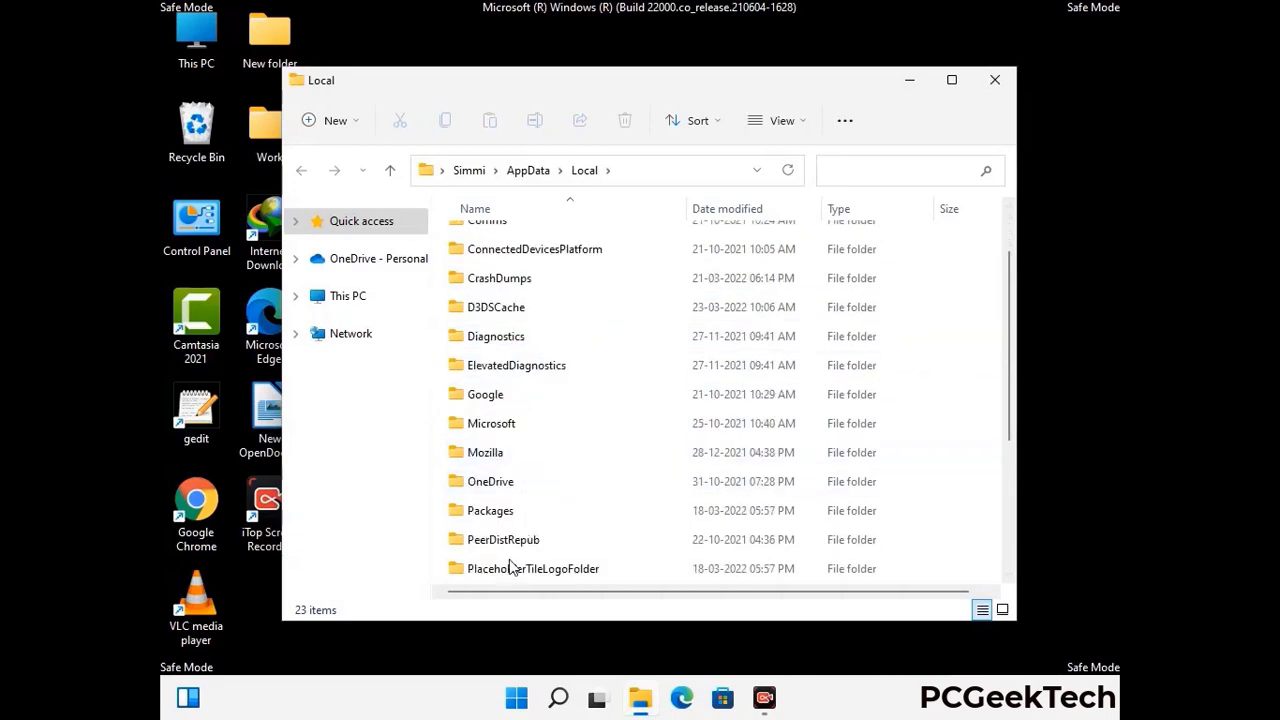
pyautogui.click(500, 456)
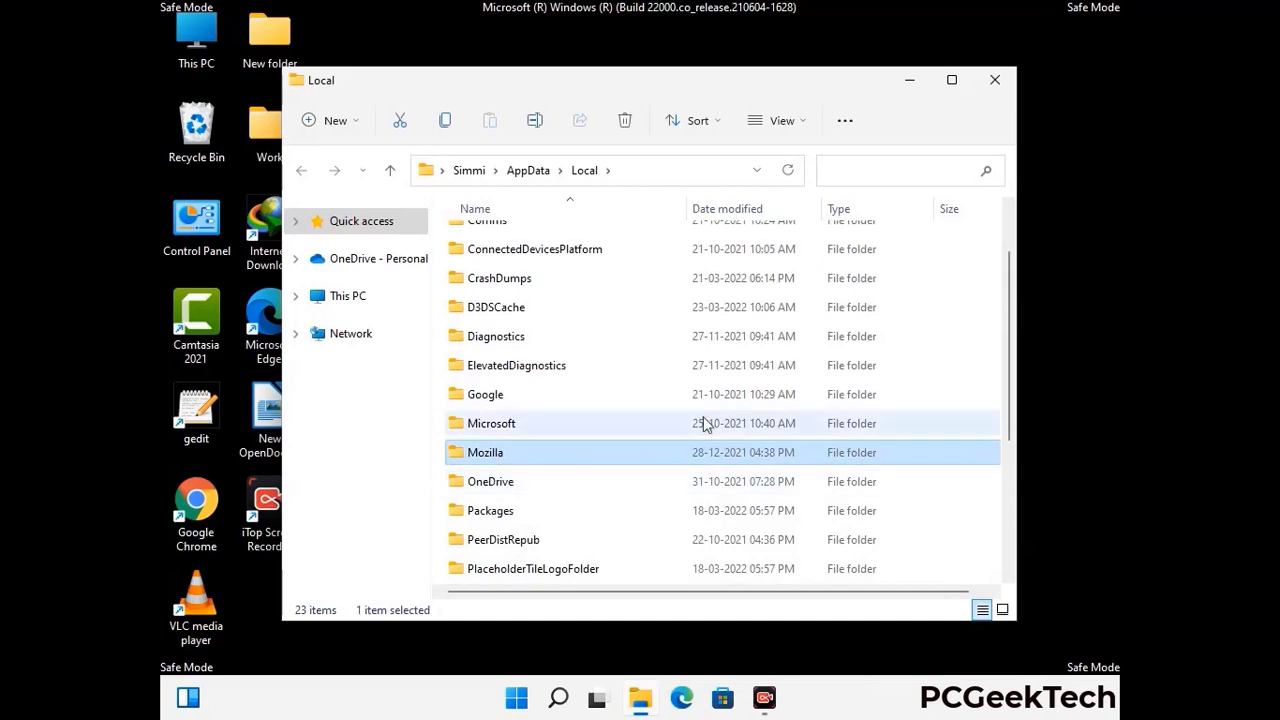
pyautogui.press('Tab')
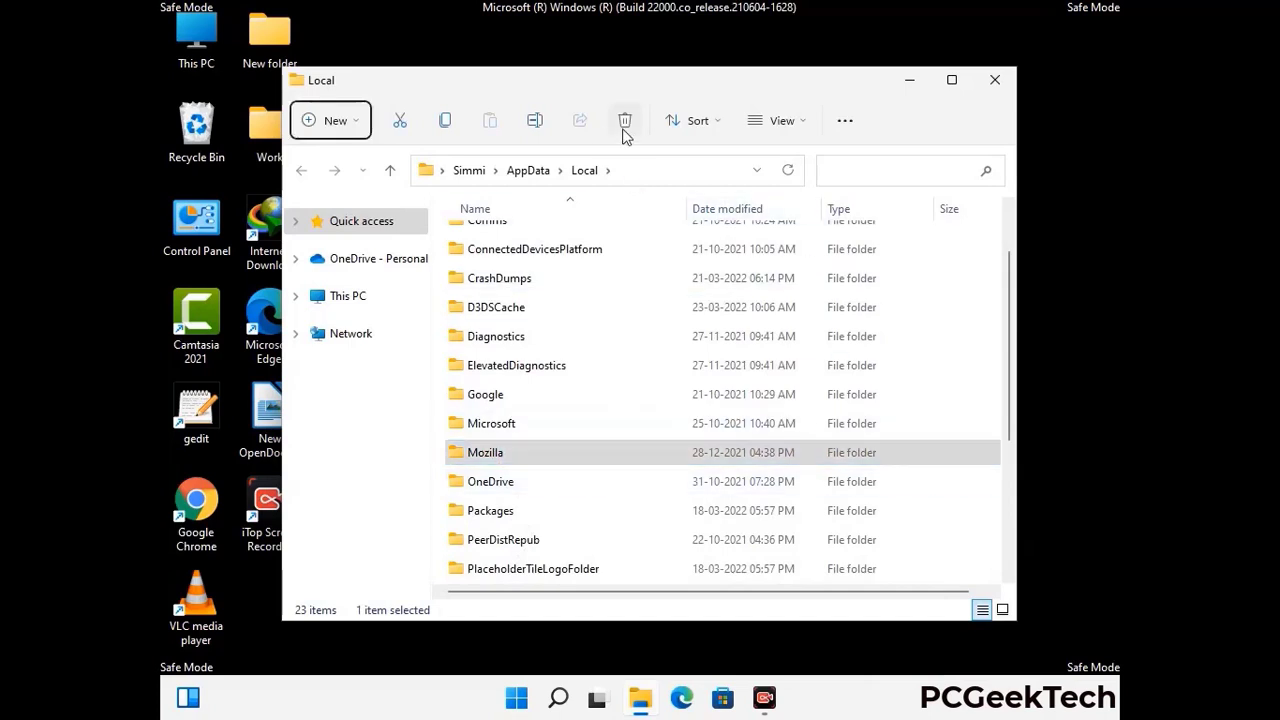
pyautogui.click(624, 125)
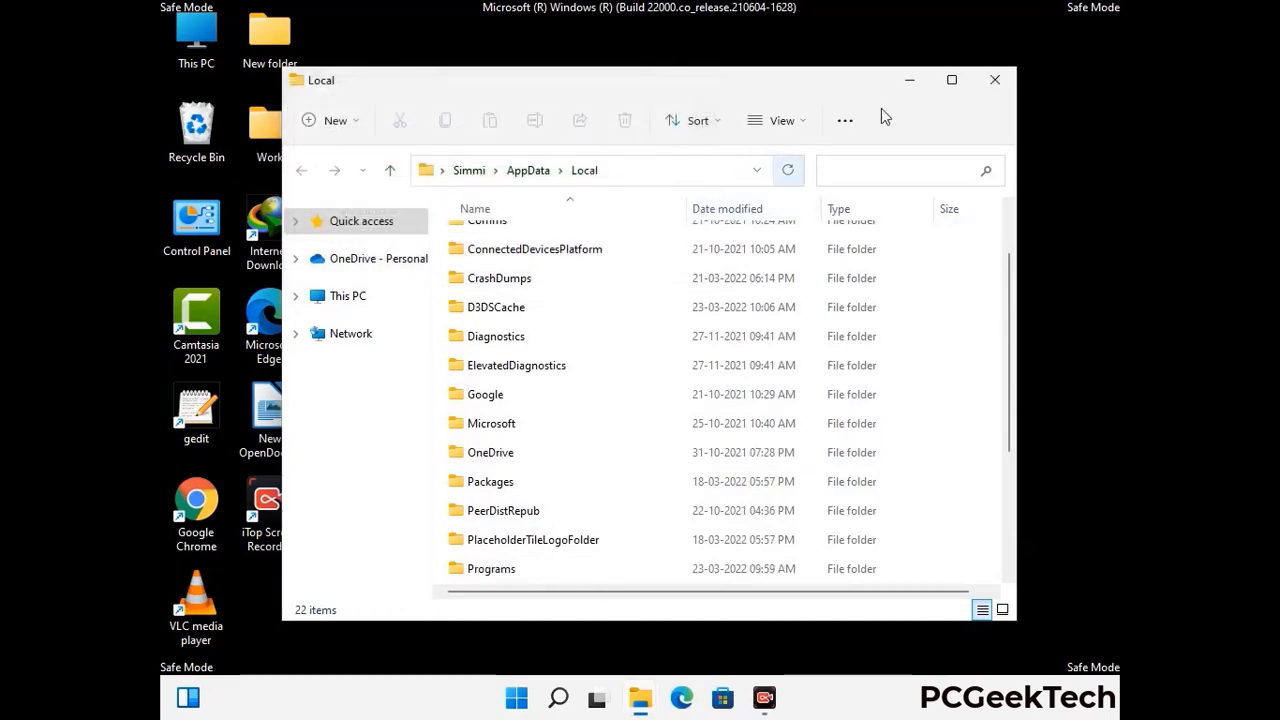
pyautogui.click(996, 82)
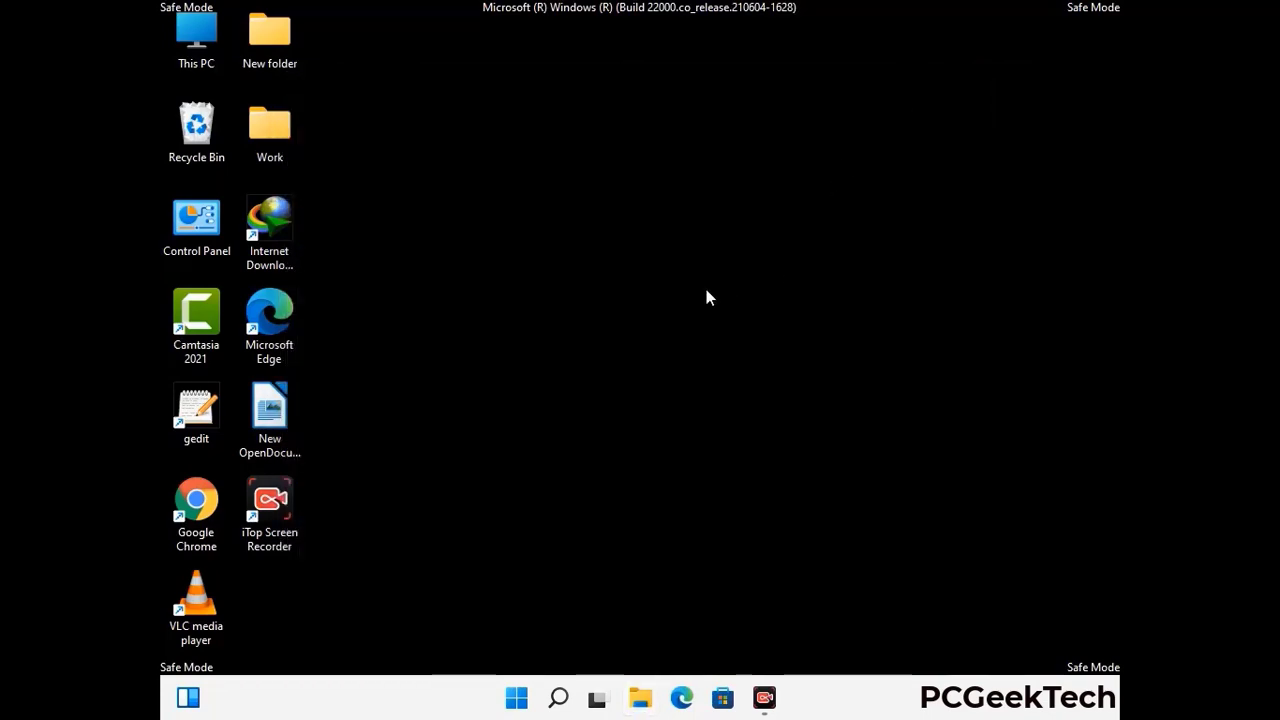
# Open the ProgramData folder on drive C by running %ProgramData%
pyautogui.press('super+r')
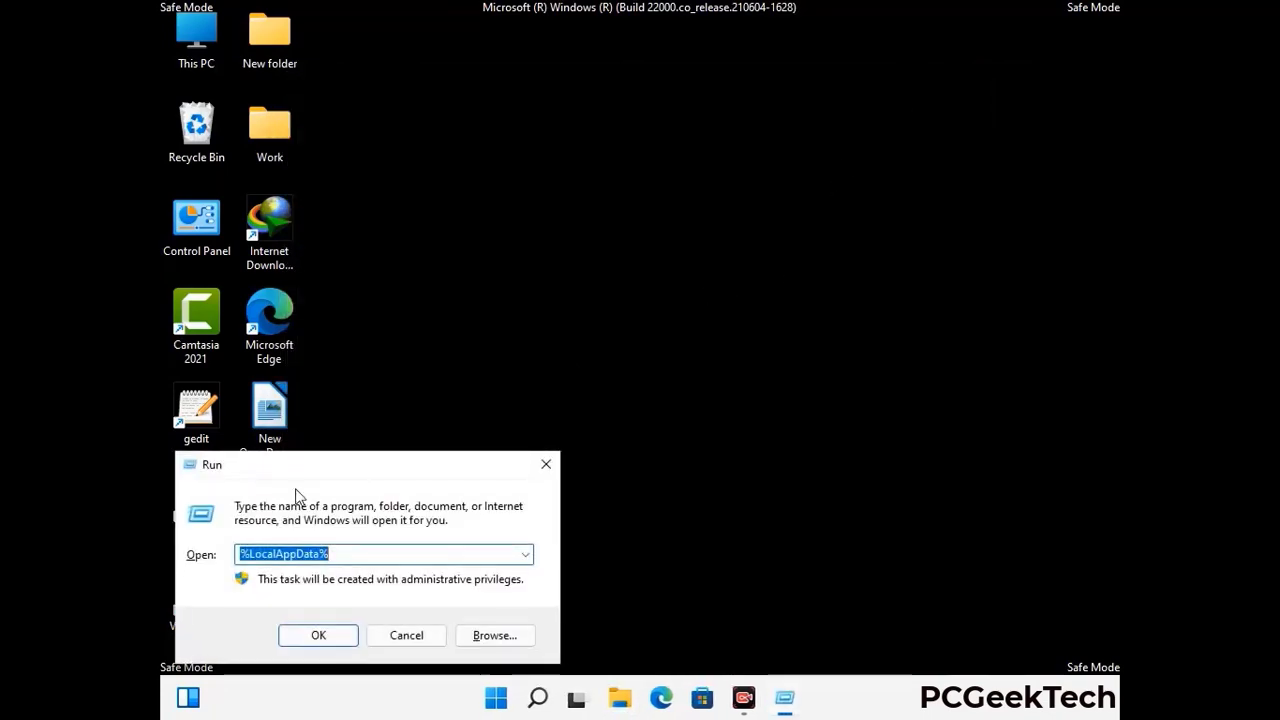
pyautogui.moveTo(325, 474); pyautogui.dragTo(586, 262)
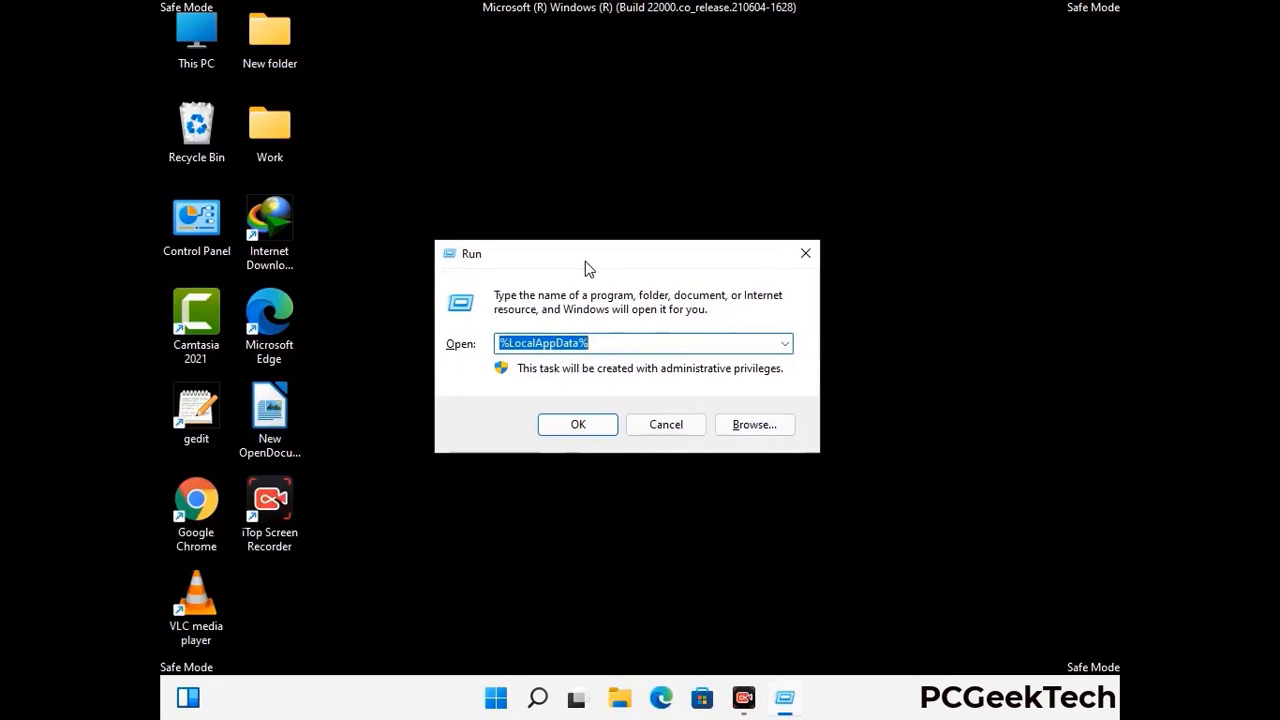
pyautogui.write('%')
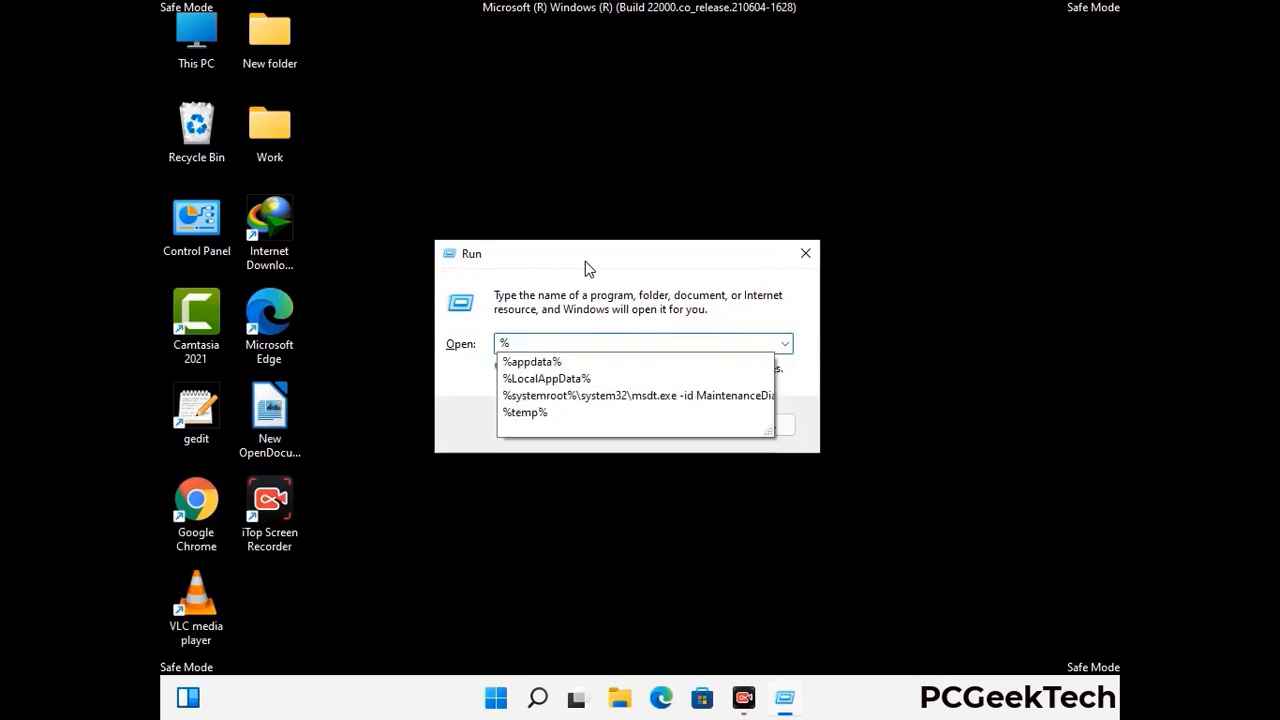
pyautogui.write('Pro')
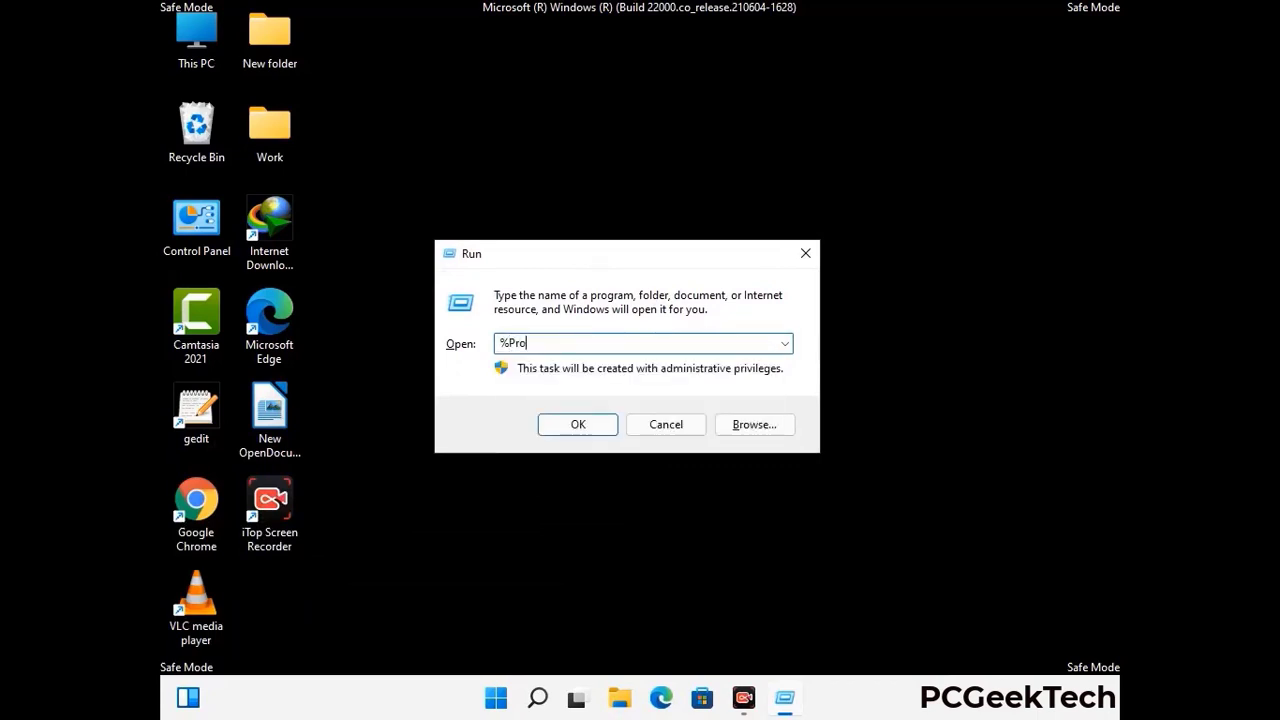
pyautogui.write('gr')
pyautogui.write('%')
pyautogui.press('Return')
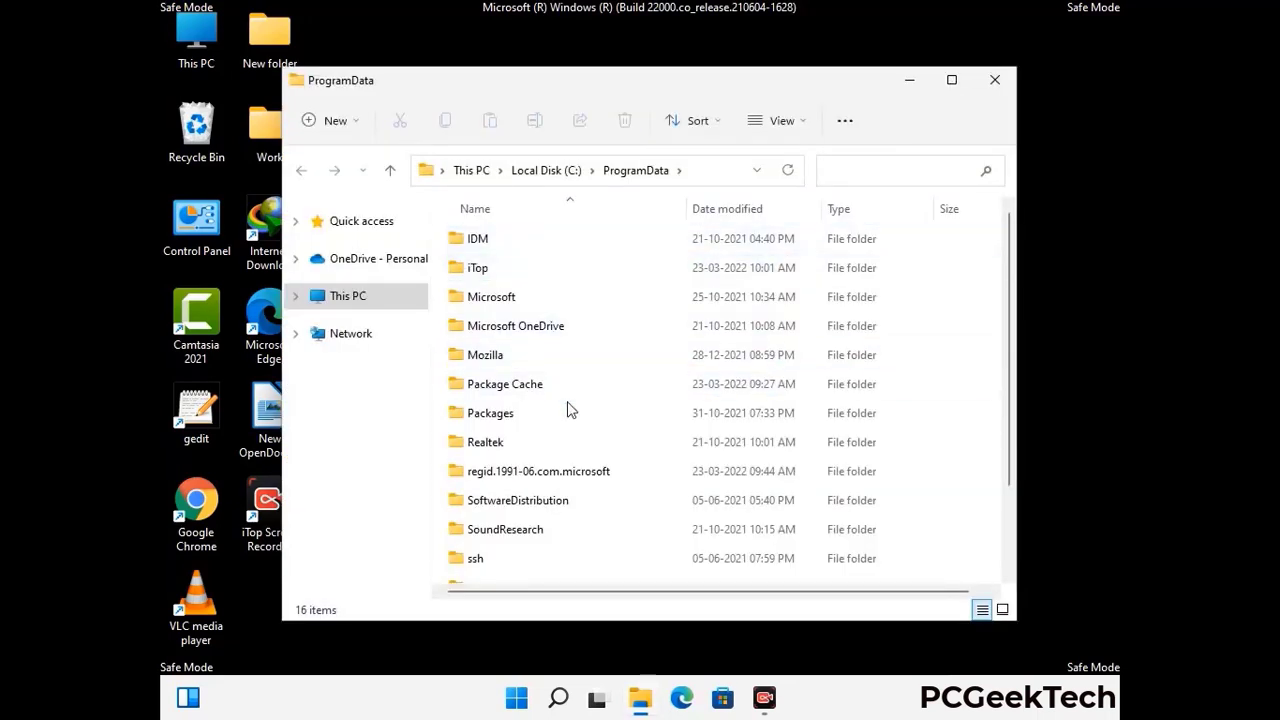
# Delete the Mozilla folder from C:\ProgramData and close the folder window
pyautogui.scroll(-1, 588, 420)
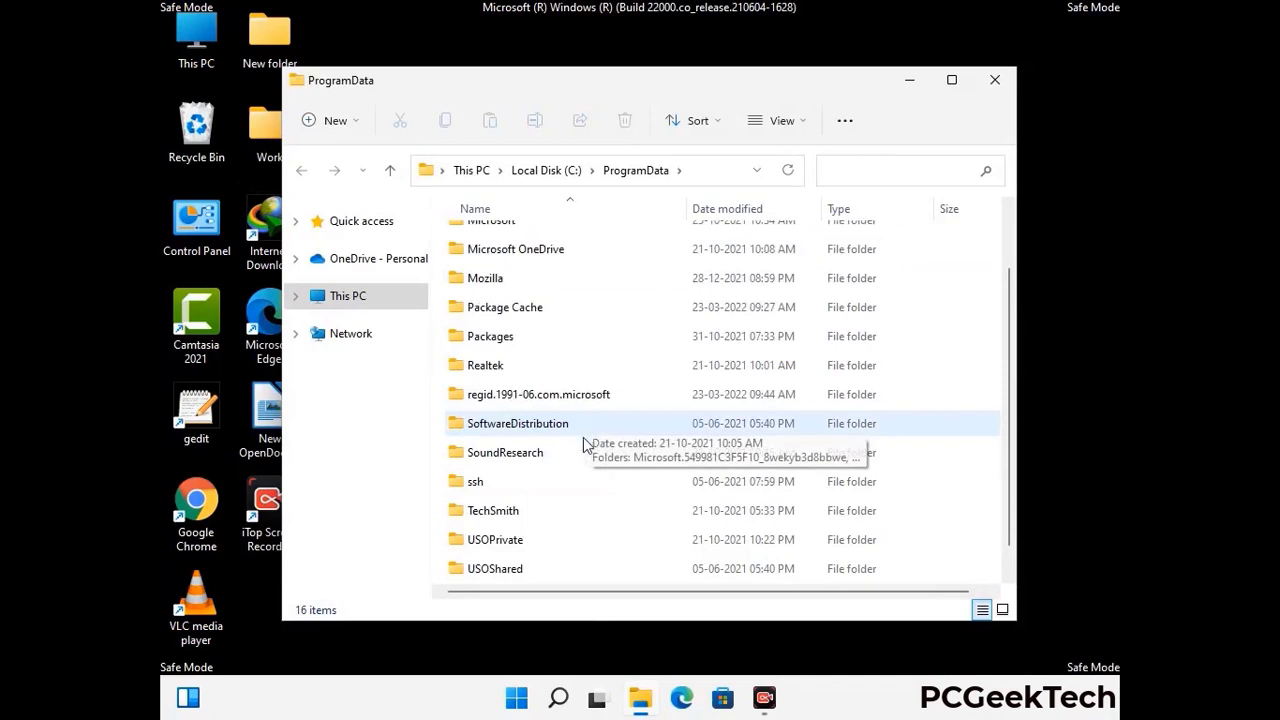
pyautogui.scroll(-1, 584, 445)
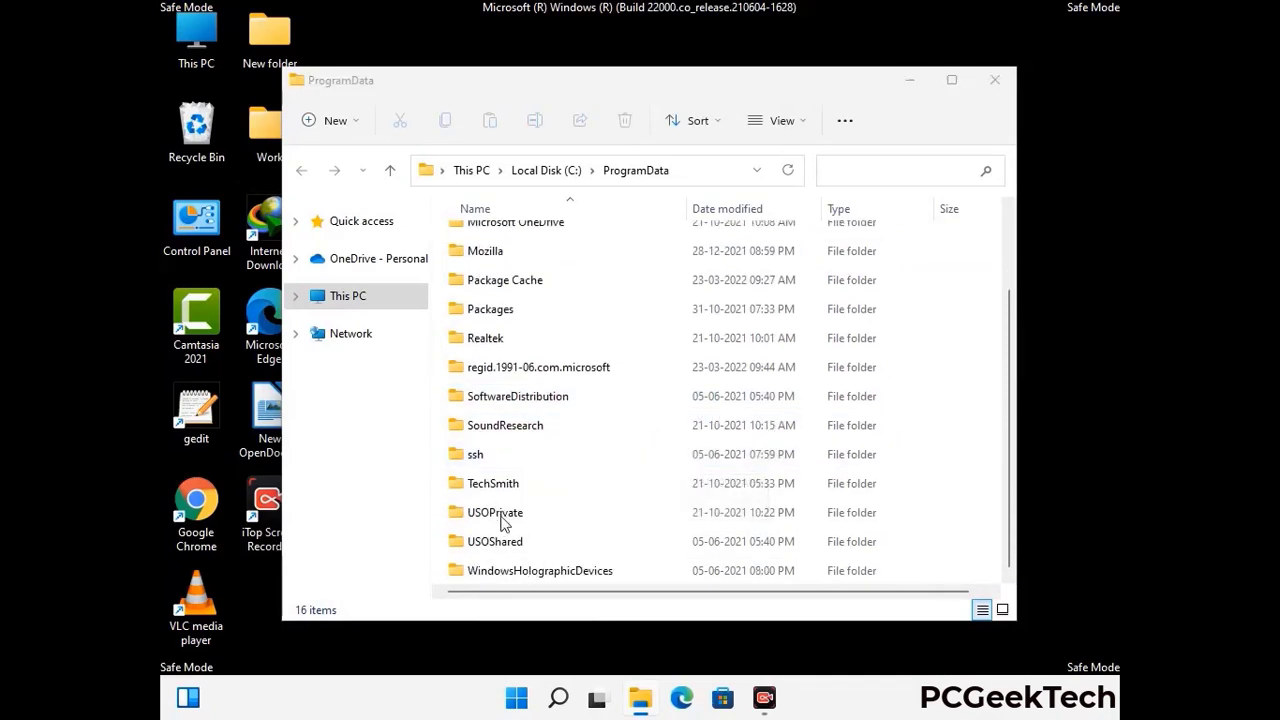
pyautogui.click(500, 251)
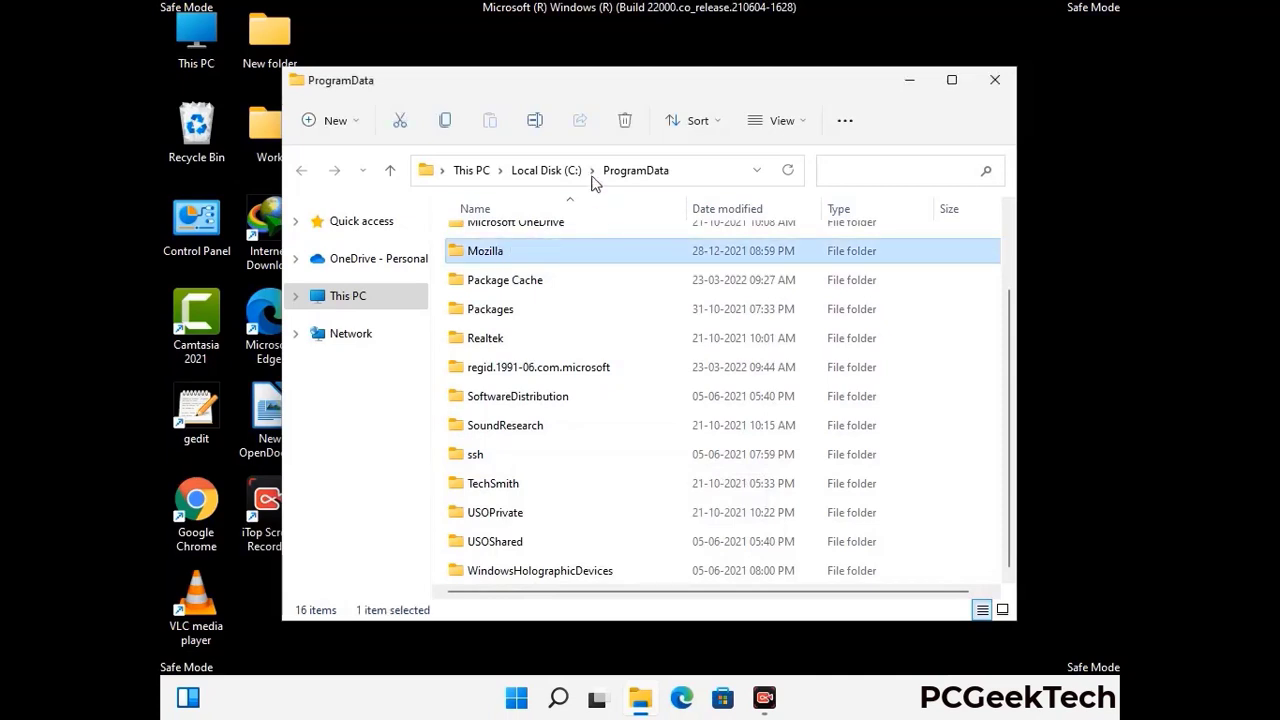
pyautogui.click(626, 121)
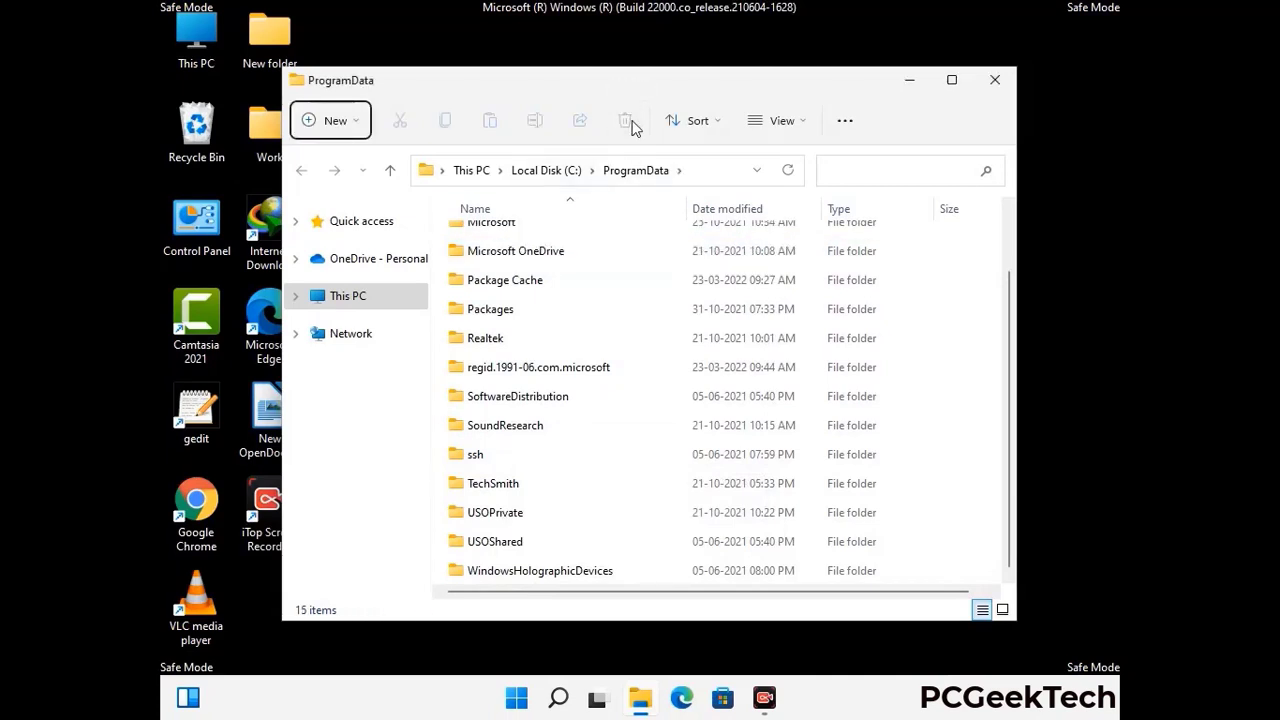
pyautogui.scroll(2, 657, 423)
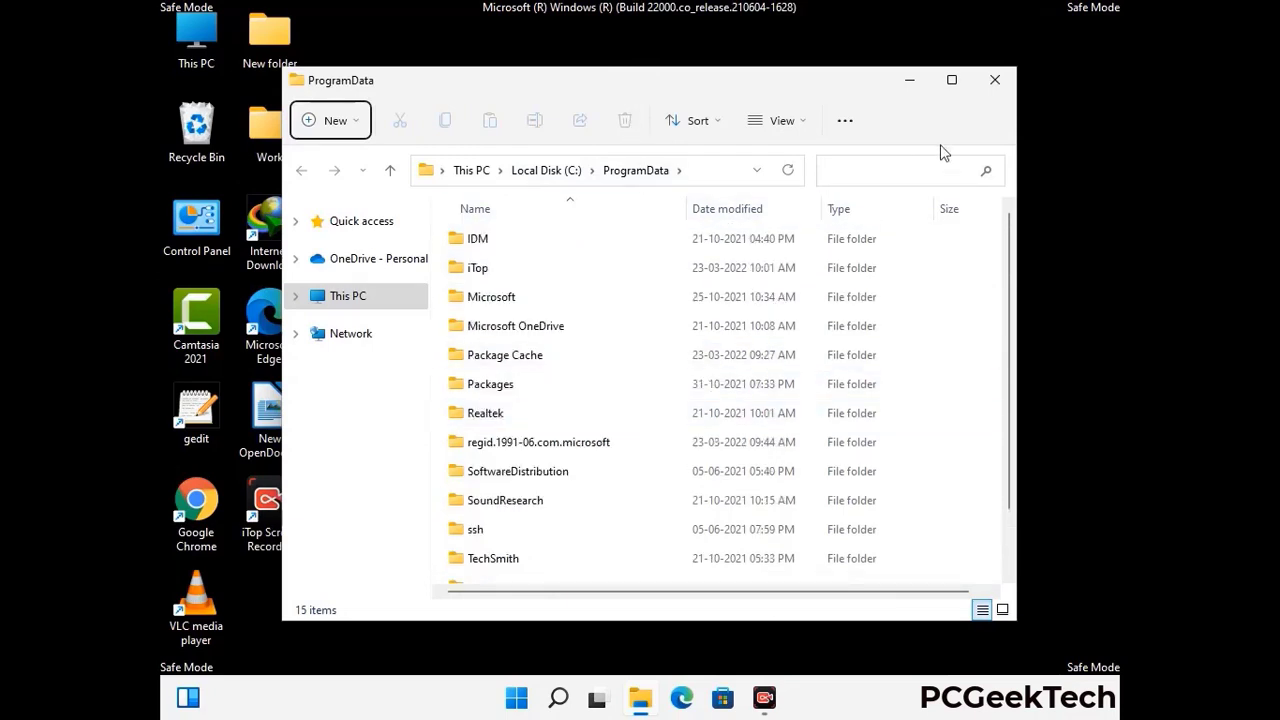
pyautogui.click(1000, 79)
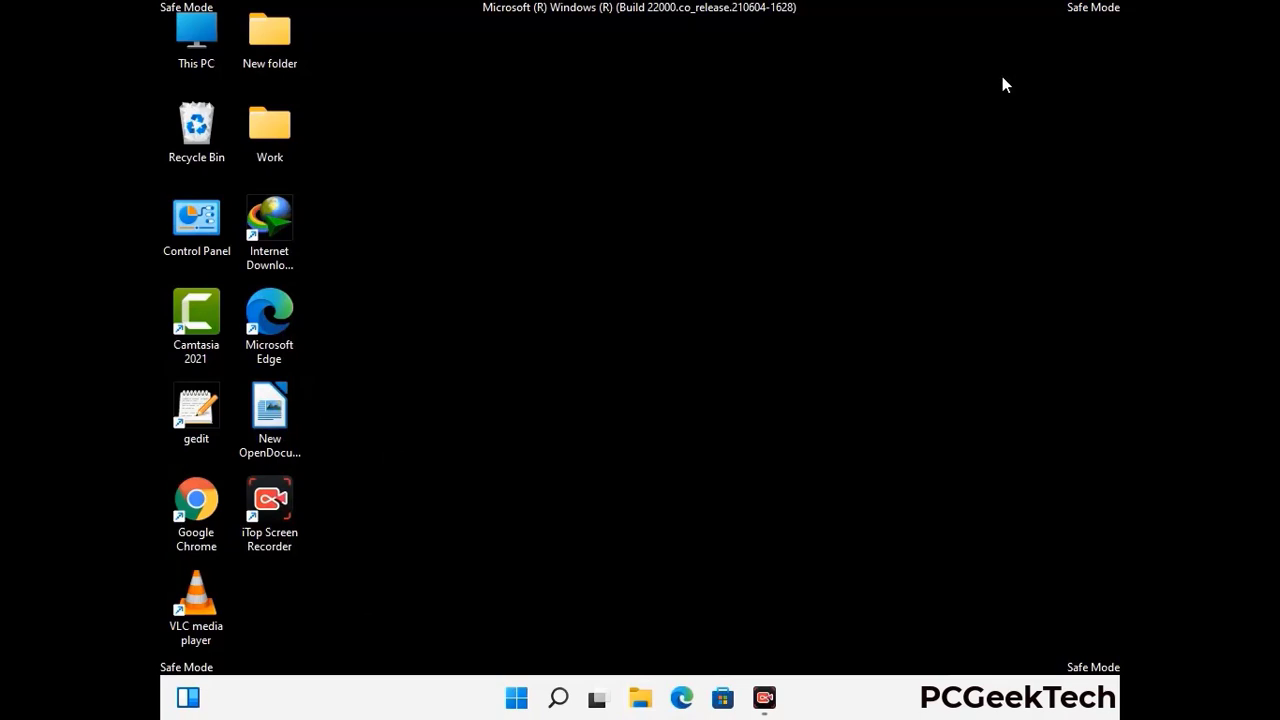
# Open the Windows folder on drive C by running %WinDir%
pyautogui.press('super+r')
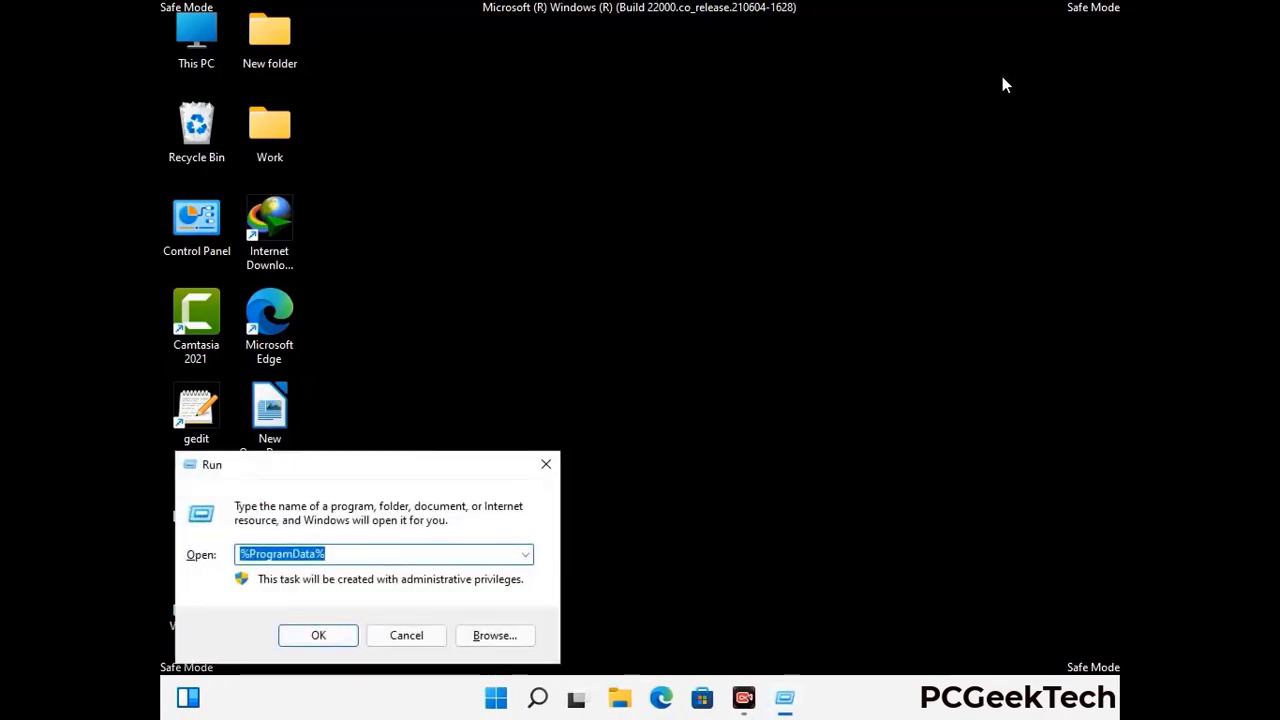
pyautogui.moveTo(417, 451); pyautogui.dragTo(668, 259)
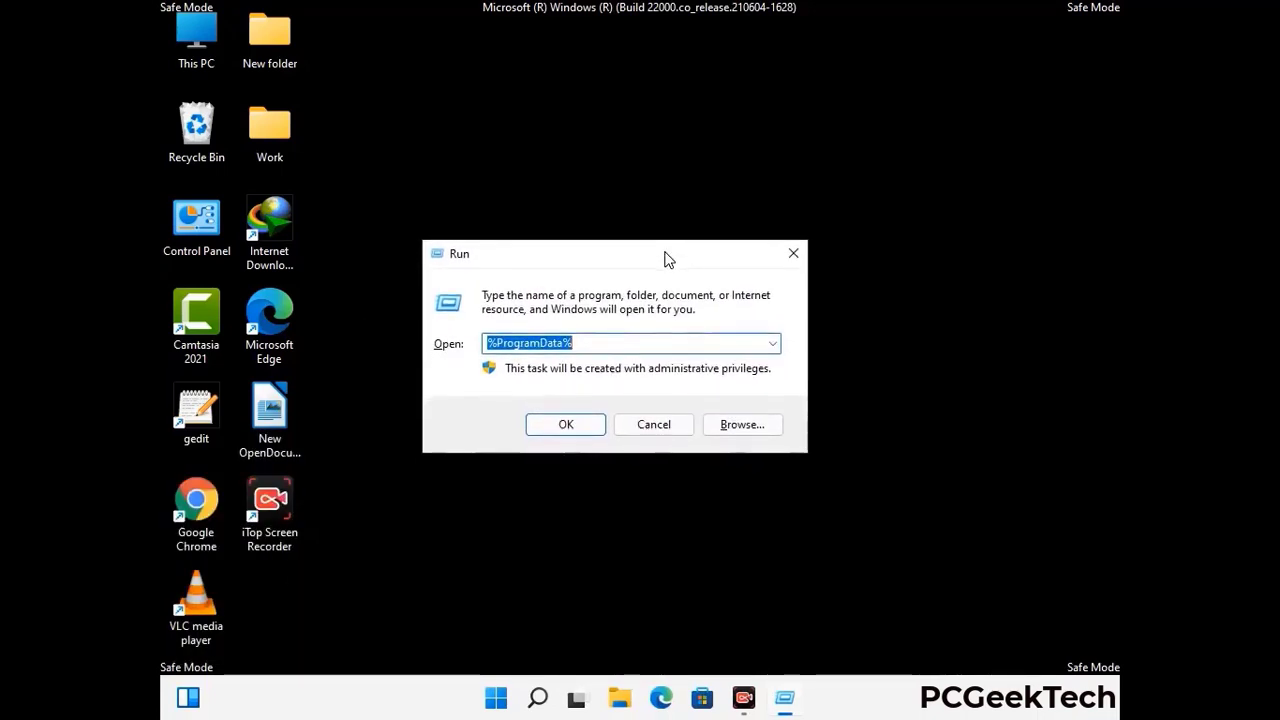
pyautogui.write('%')
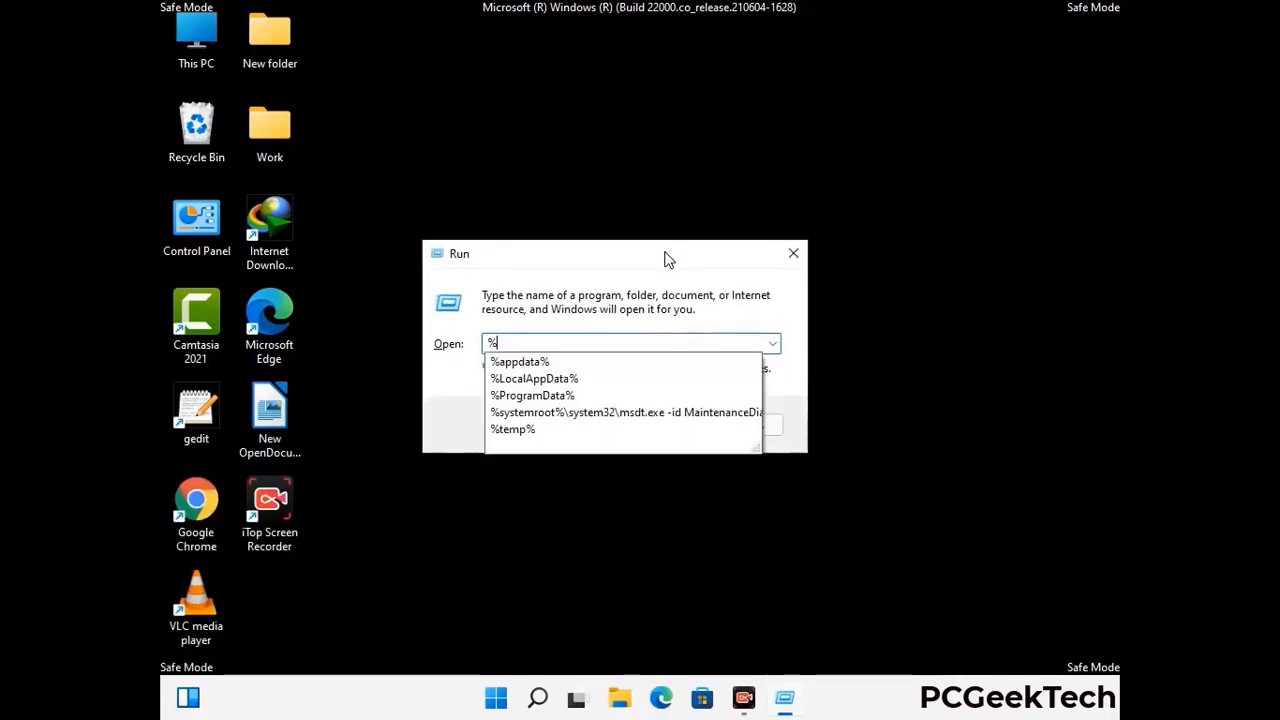
pyautogui.write('WinDir%')
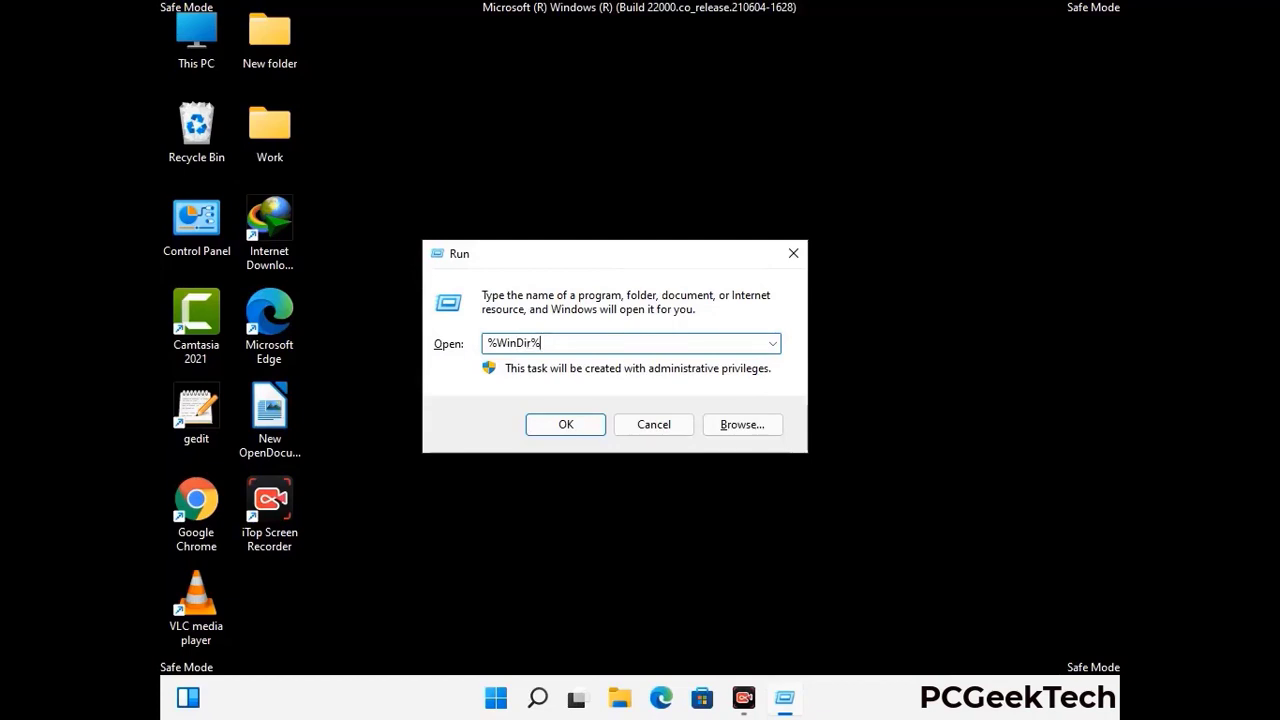
pyautogui.press('Return')
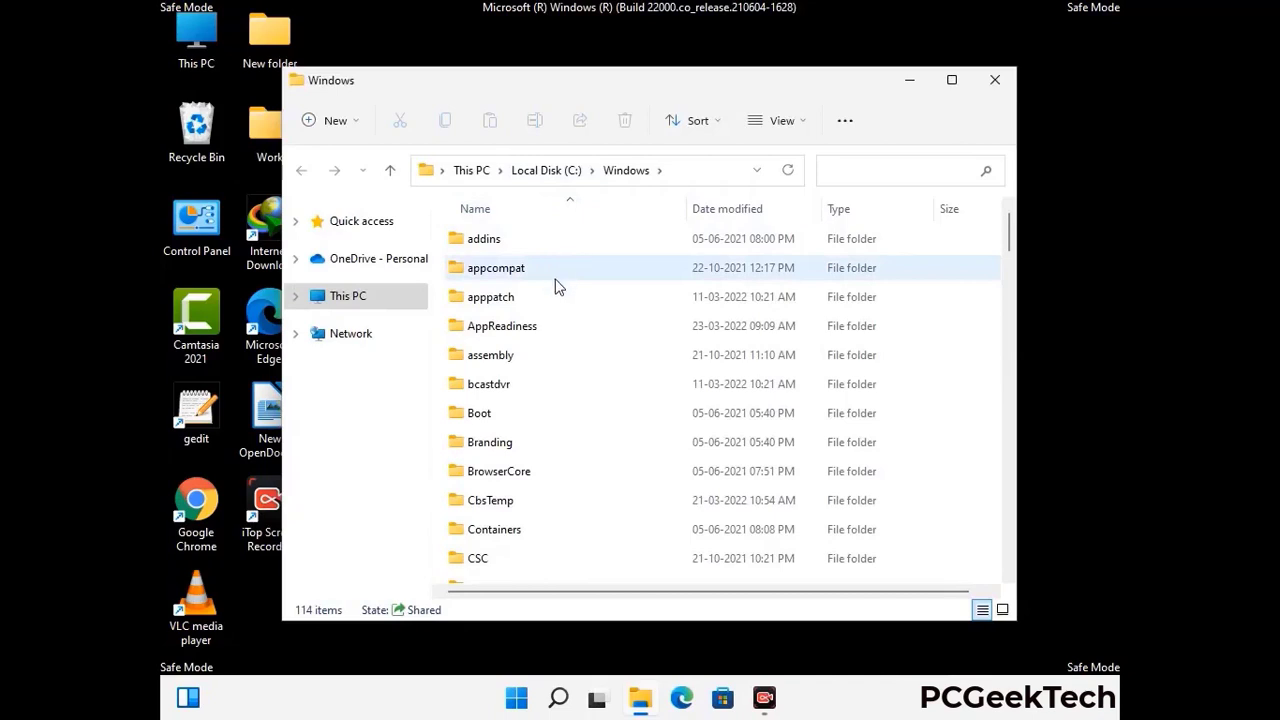
# Look through the folders and files in C:\Windows for suspicious items, and close the folder window
pyautogui.scroll(-1, 563, 443)
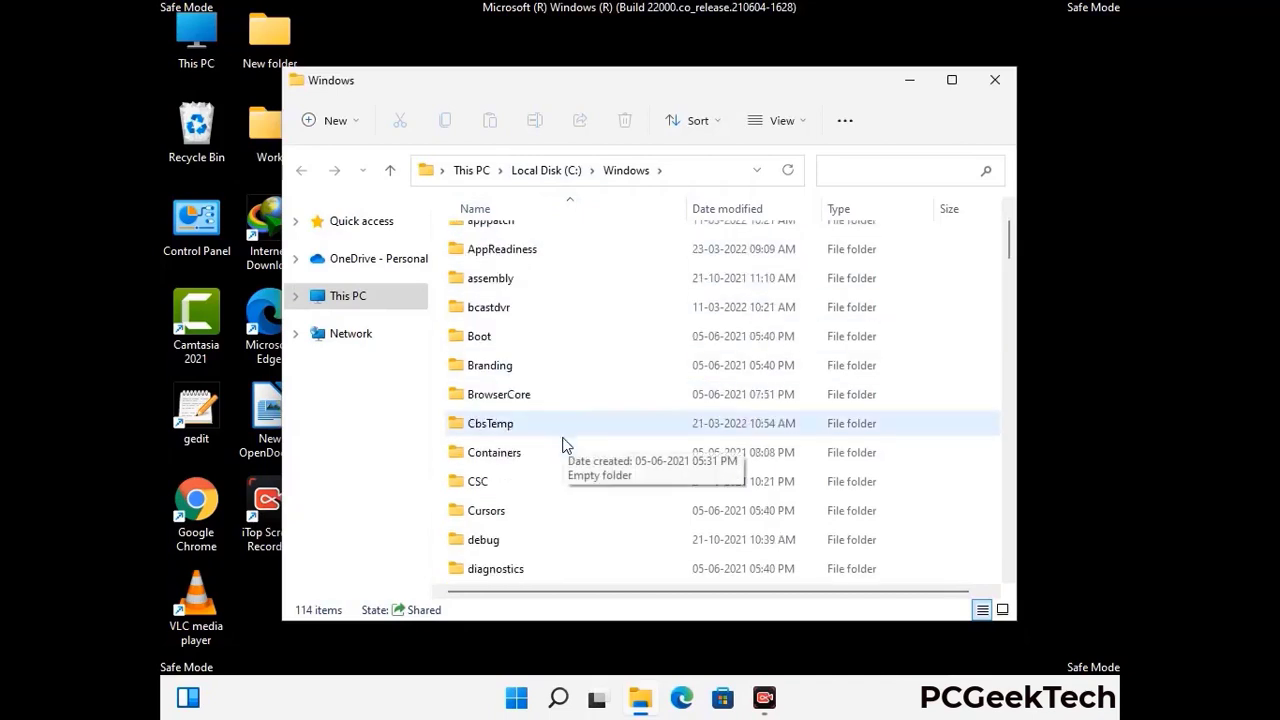
pyautogui.scroll(-2, 563, 445)
pyautogui.scroll(-1, 563, 447)
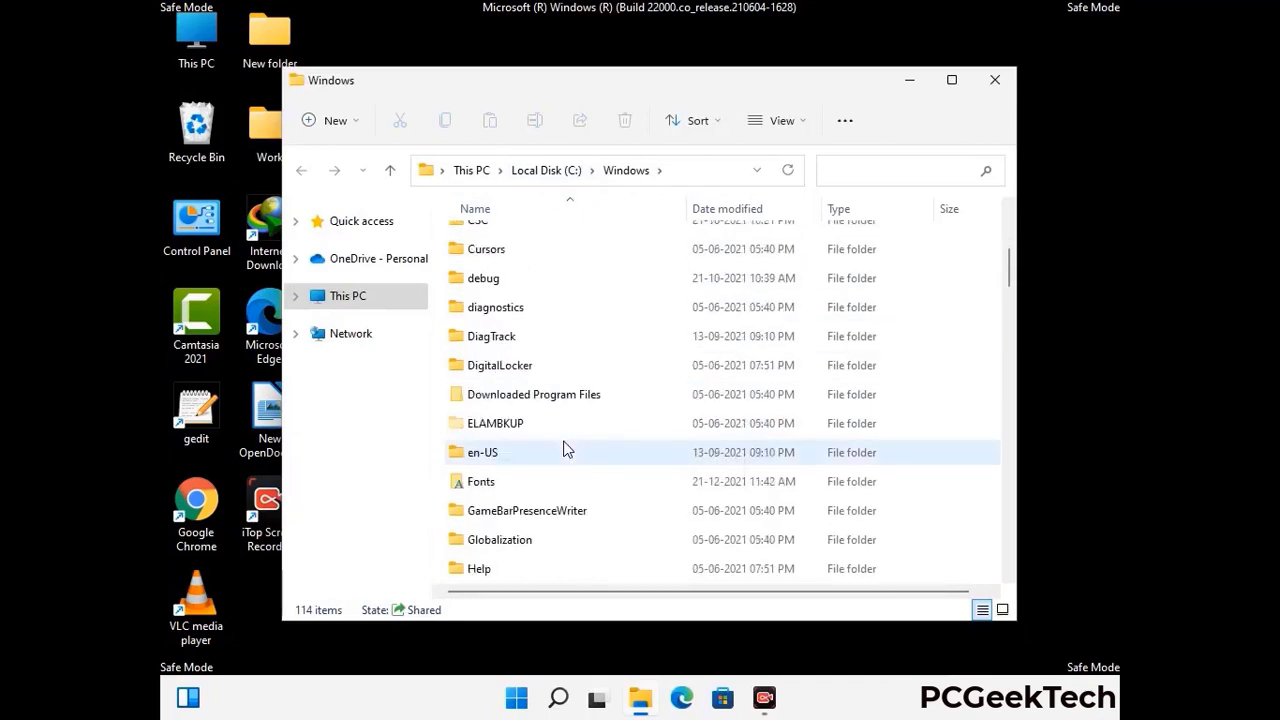
pyautogui.scroll(-3, 563, 449)
pyautogui.scroll(-2, 563, 451)
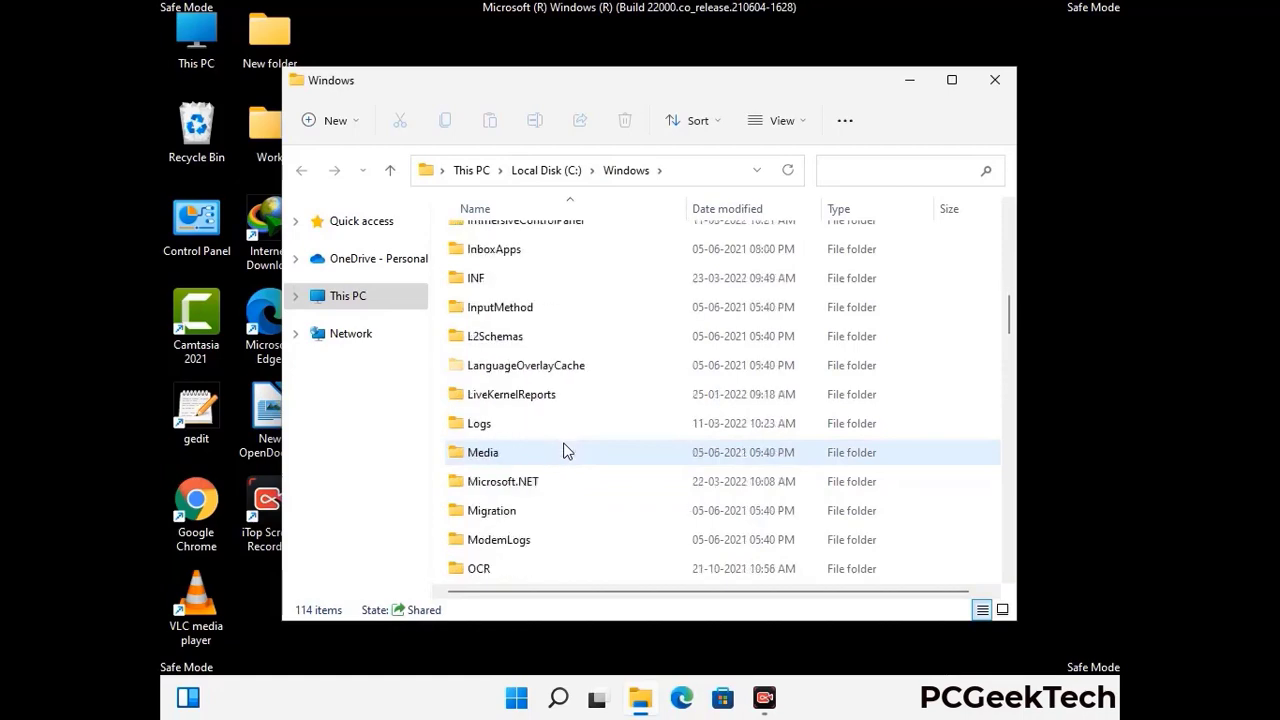
pyautogui.scroll(-4, 563, 451)
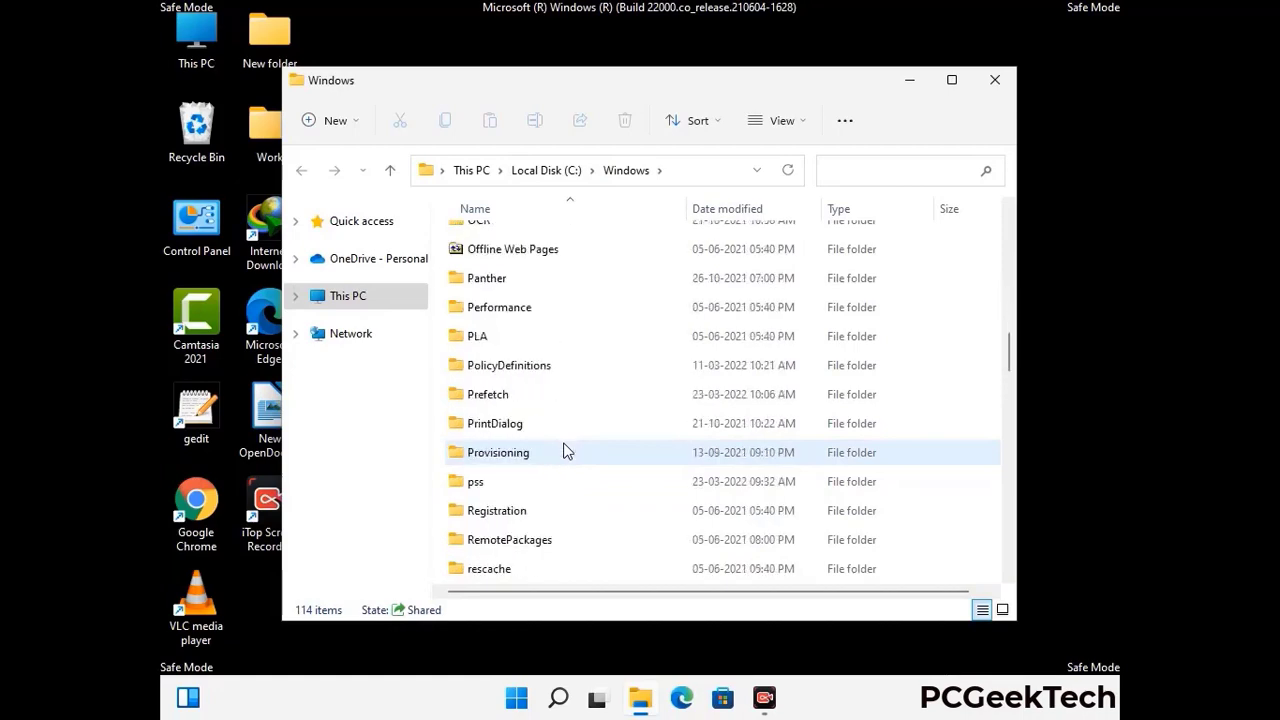
pyautogui.scroll(-7, 563, 451)
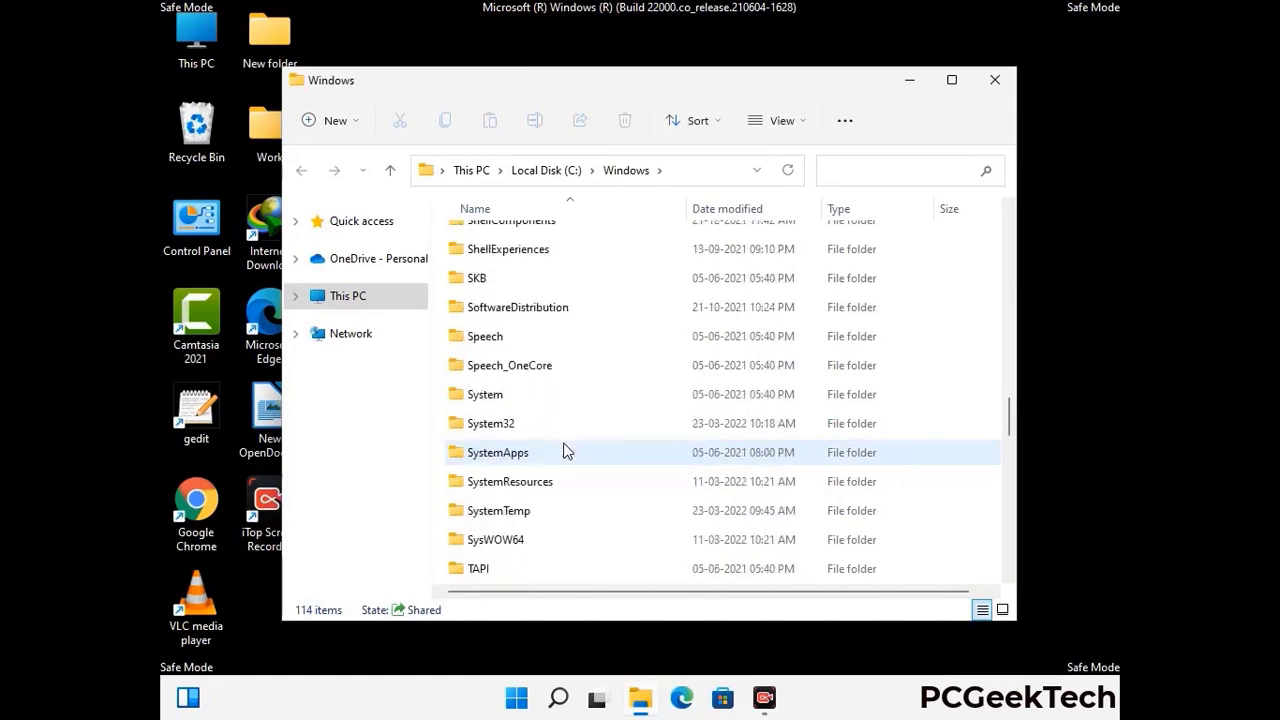
pyautogui.scroll(-8, 563, 451)
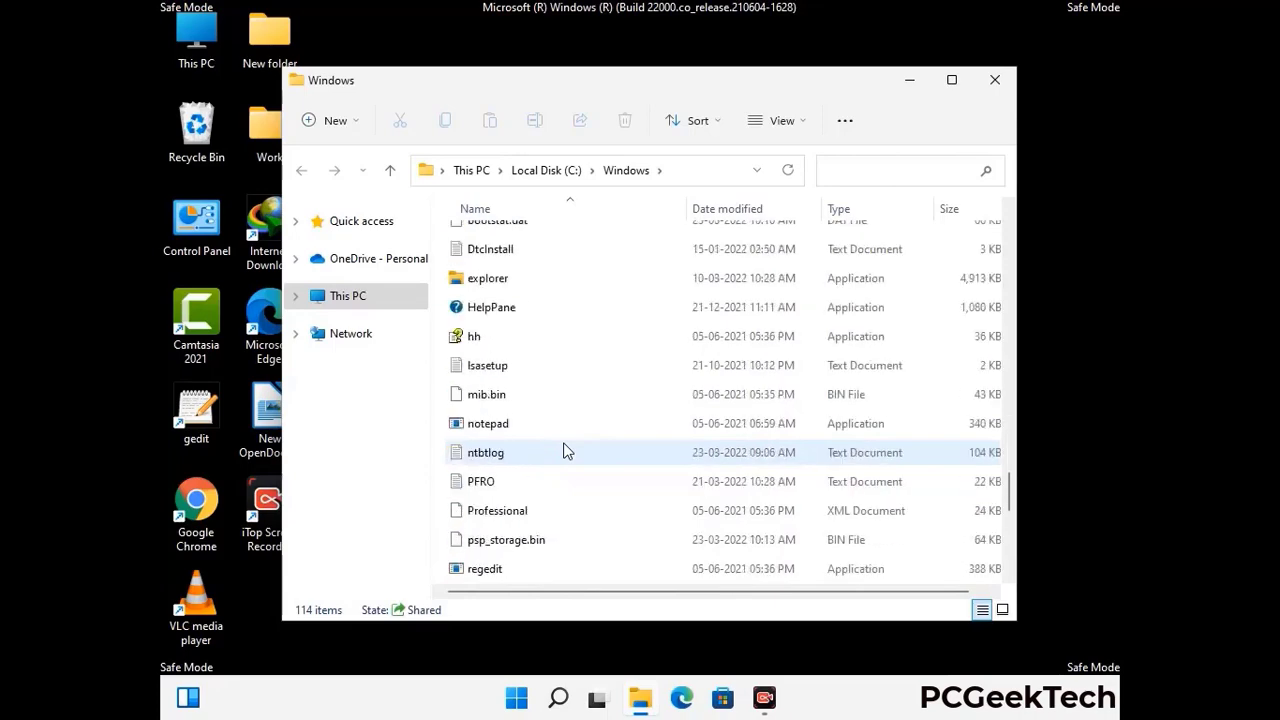
pyautogui.scroll(-6, 563, 451)
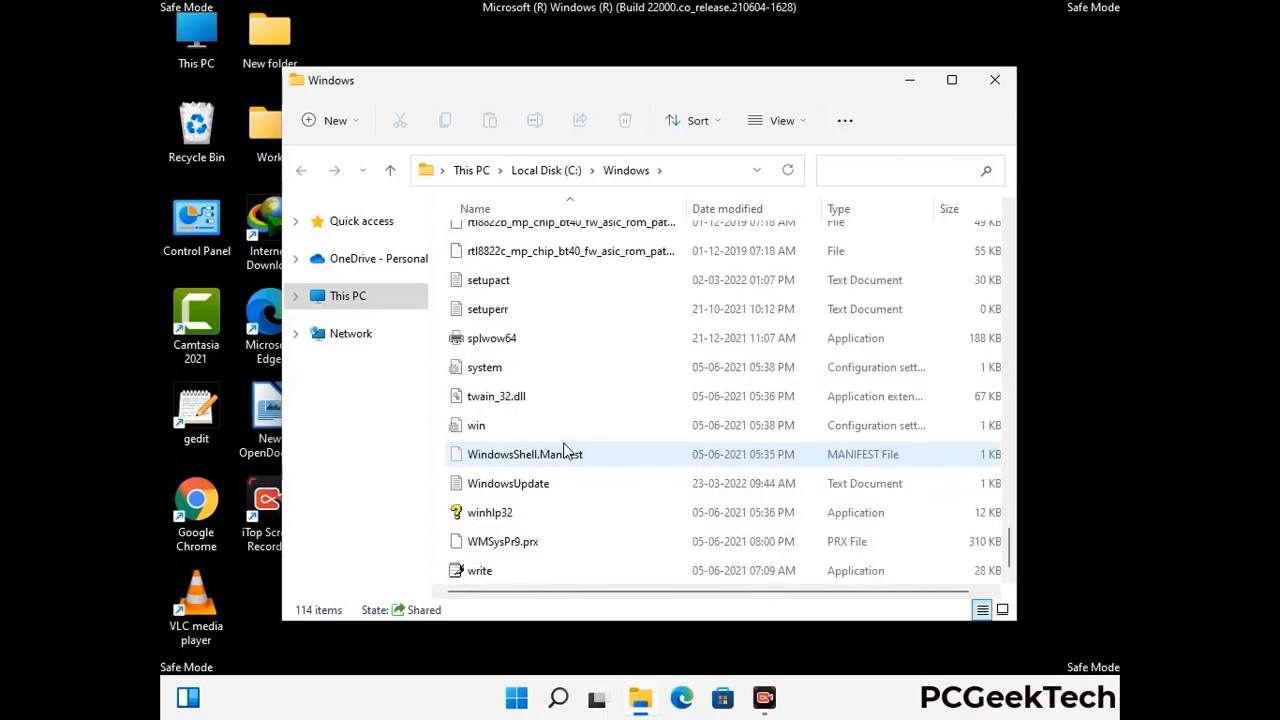
pyautogui.scroll(12, 563, 451)
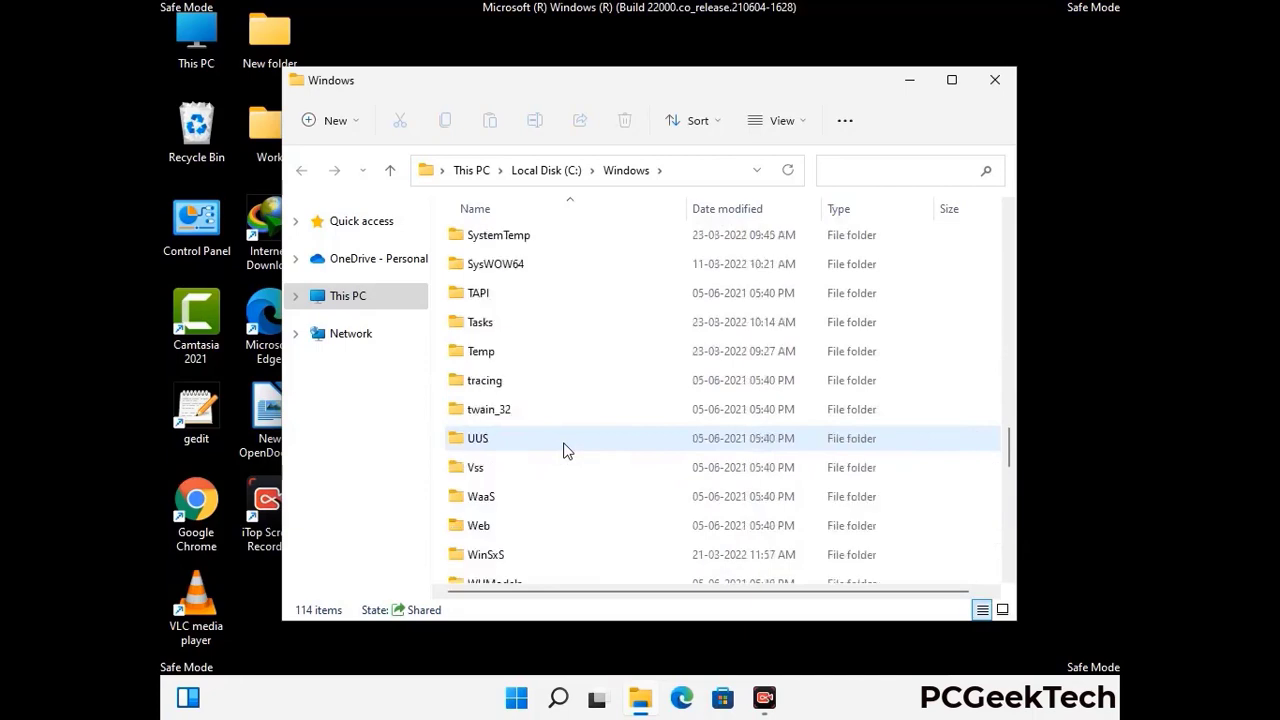
pyautogui.scroll(3, 563, 450)
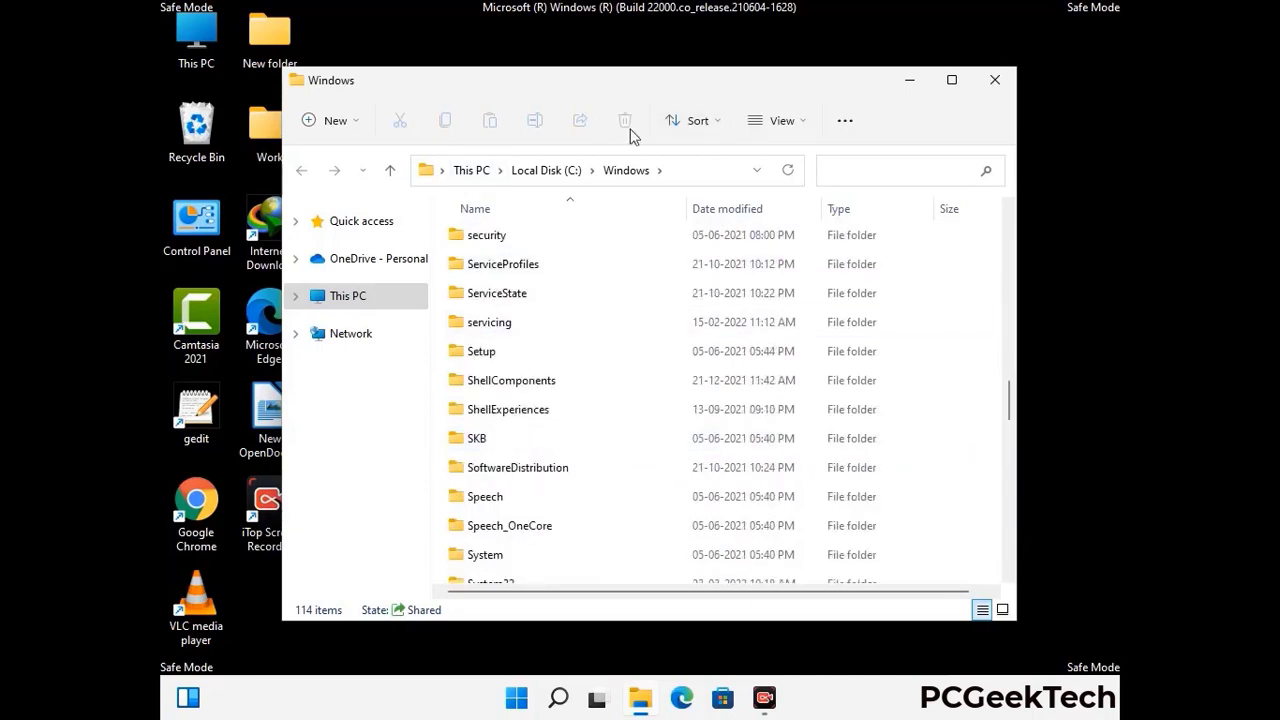
pyautogui.click(995, 80)
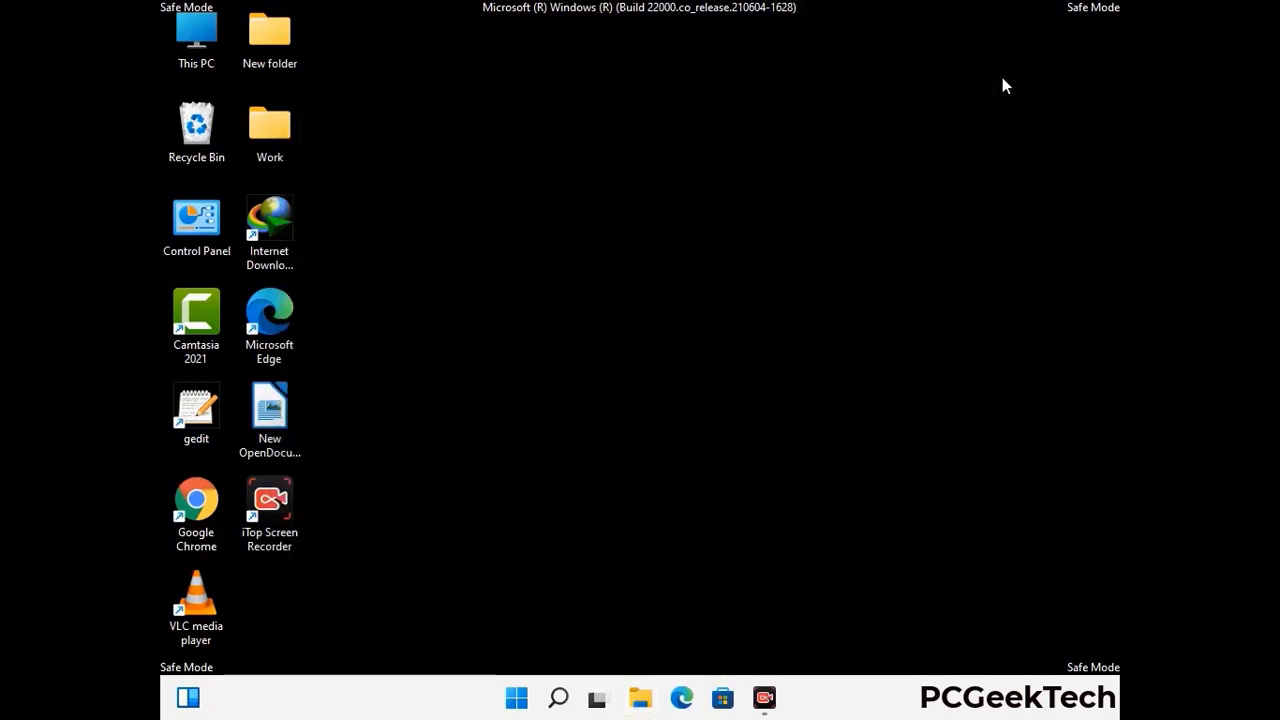
# Open the user's temporary files folder by running %temp%
pyautogui.press('super+r')
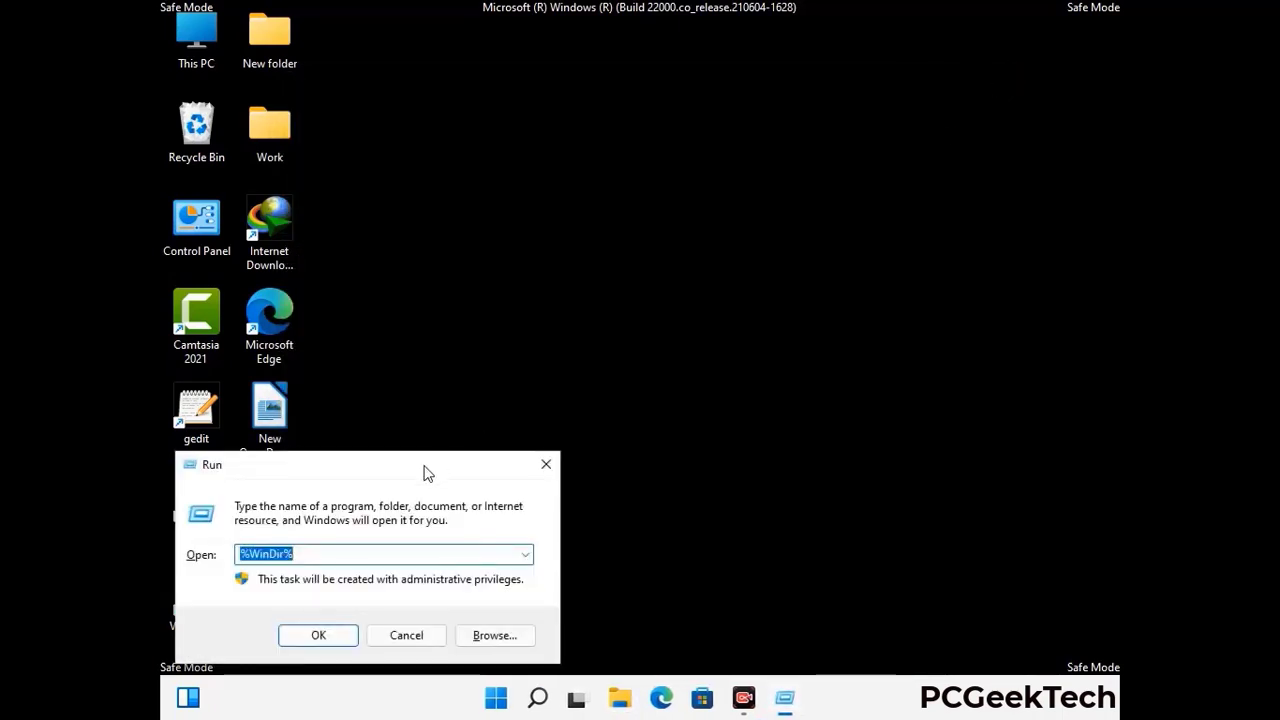
pyautogui.moveTo(424, 472); pyautogui.dragTo(727, 172)
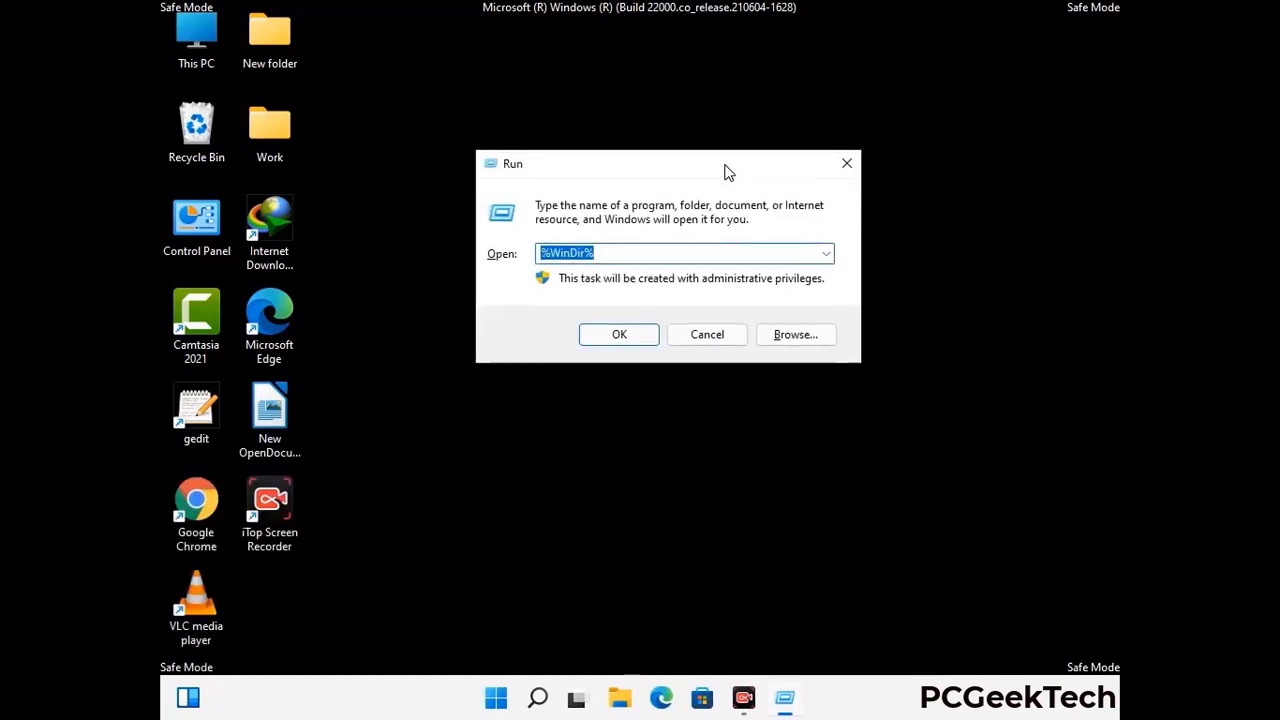
pyautogui.write('%tem')
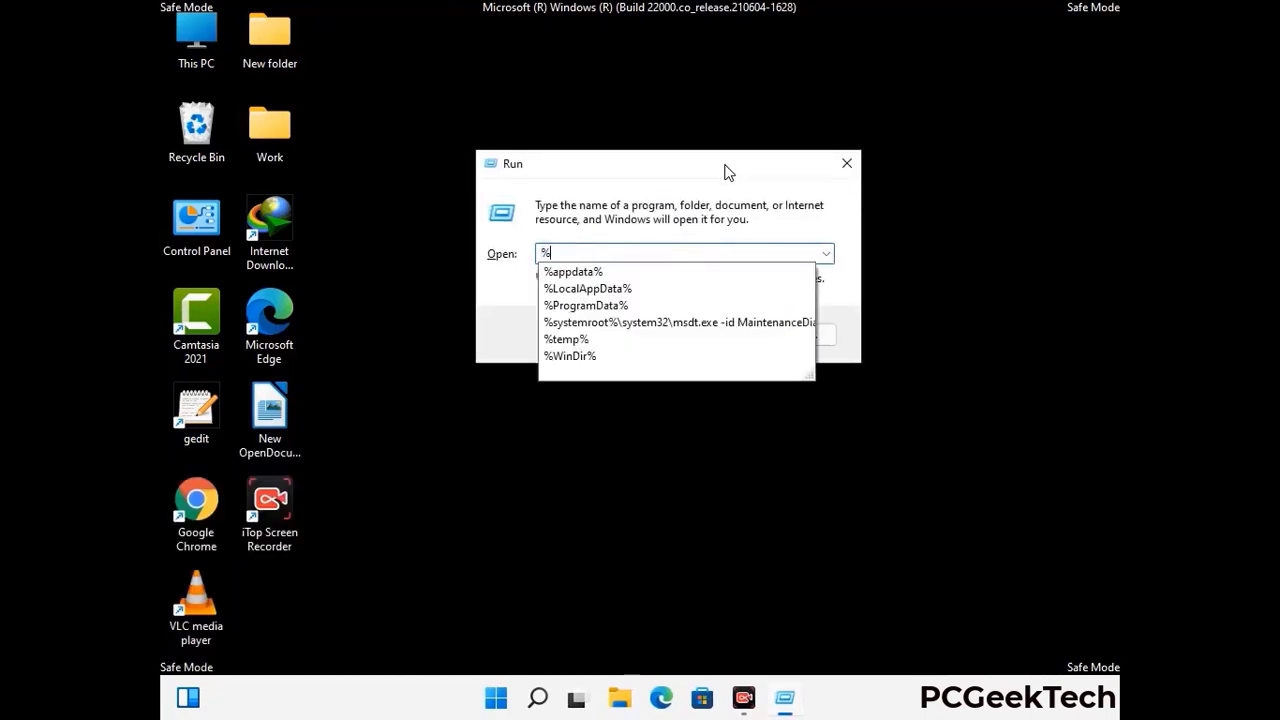
pyautogui.write('p')
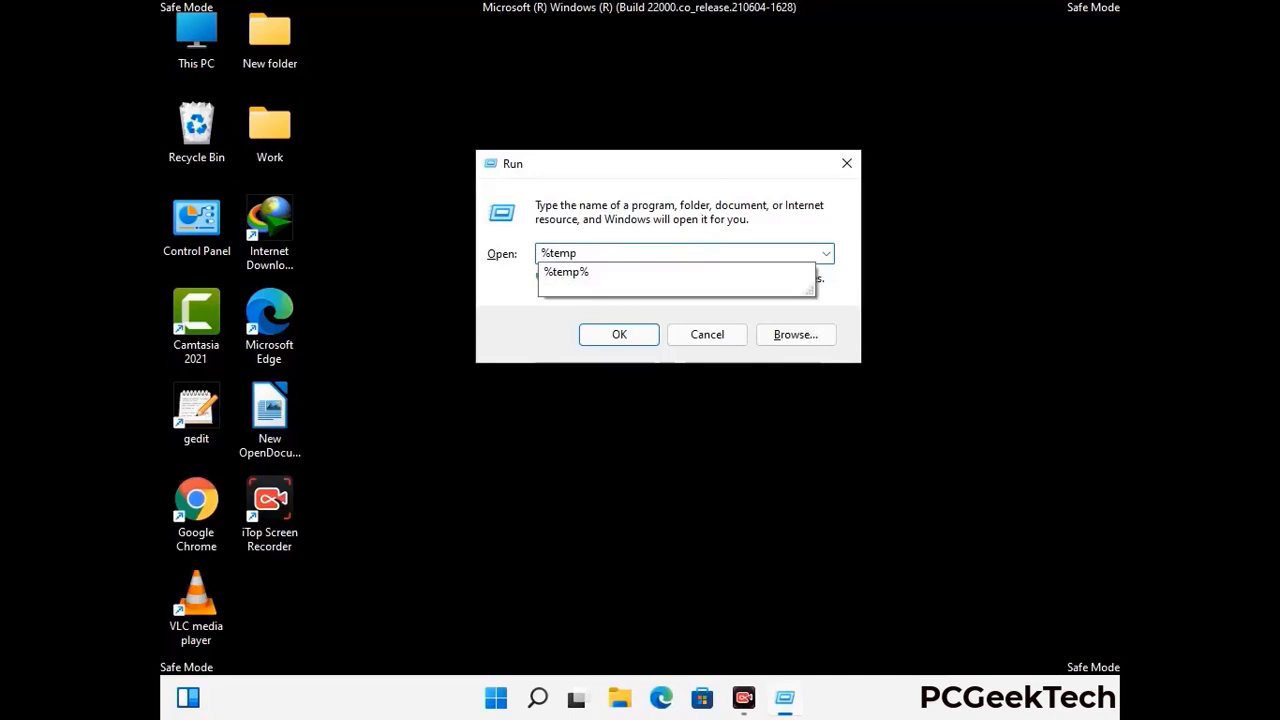
pyautogui.write('%')
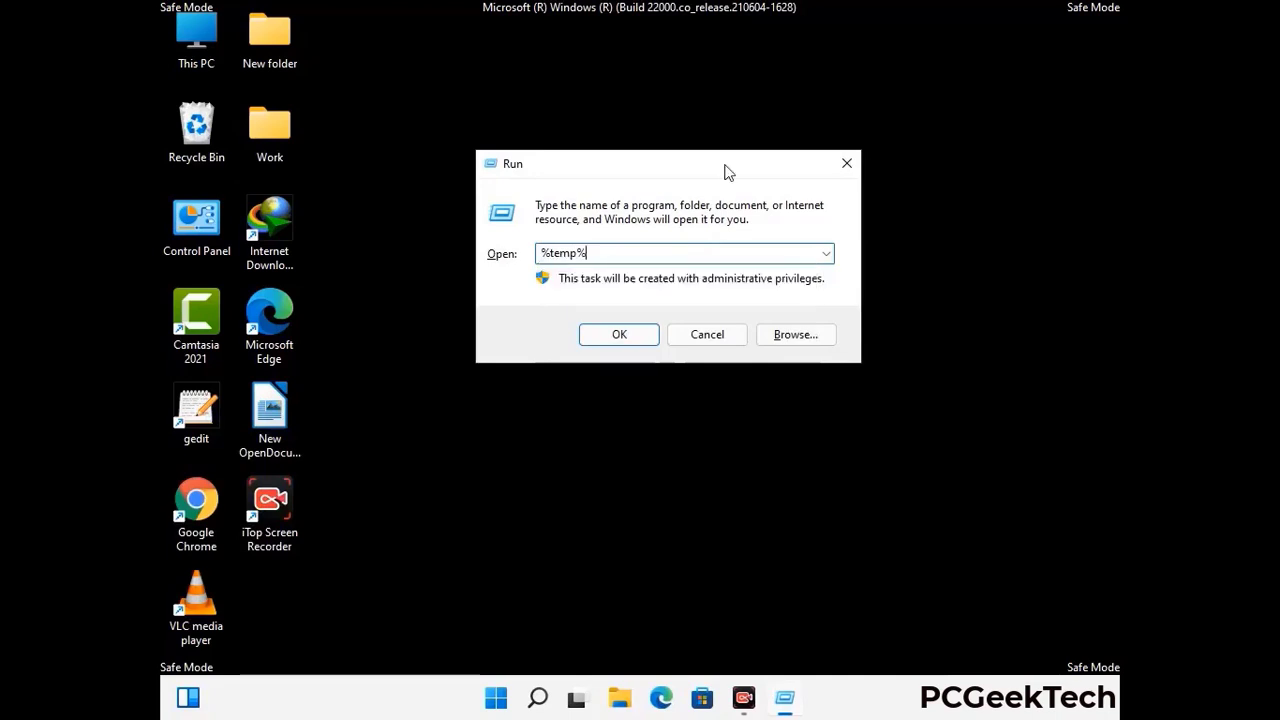
pyautogui.click(641, 332)
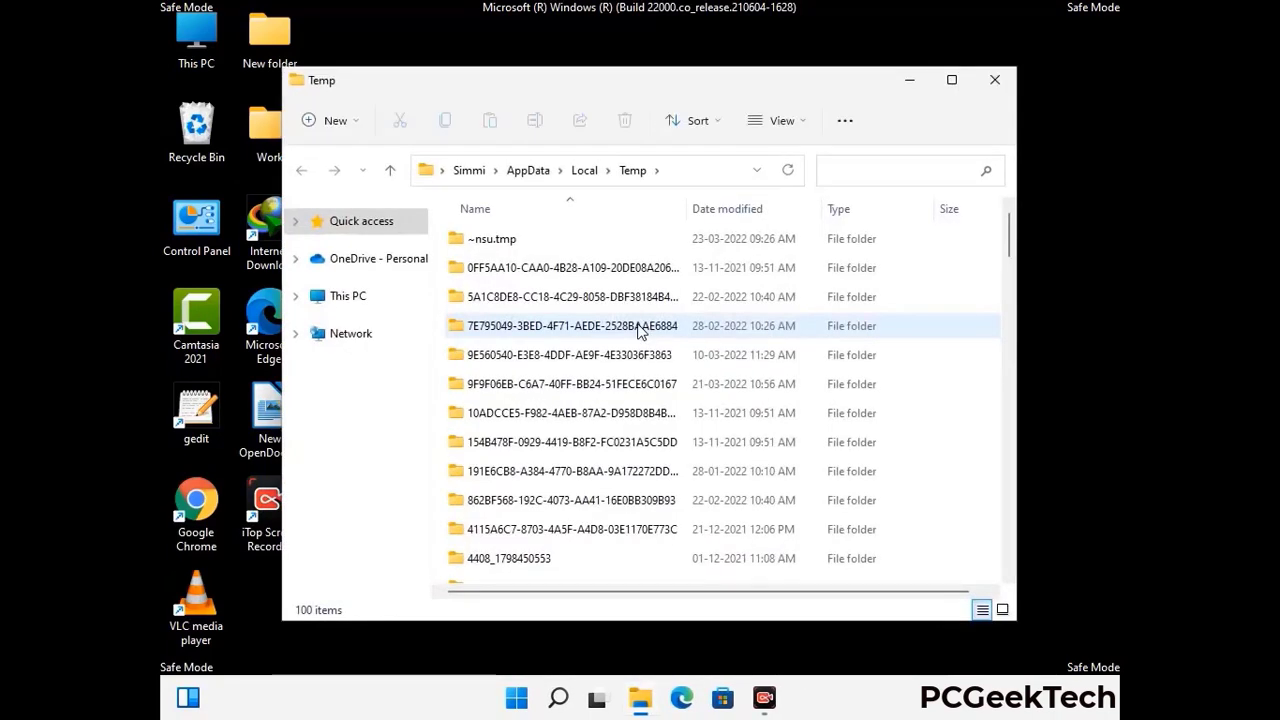
# Delete all items in the AppData\Local\Temp folder and close the folder window
pyautogui.click(580, 384)
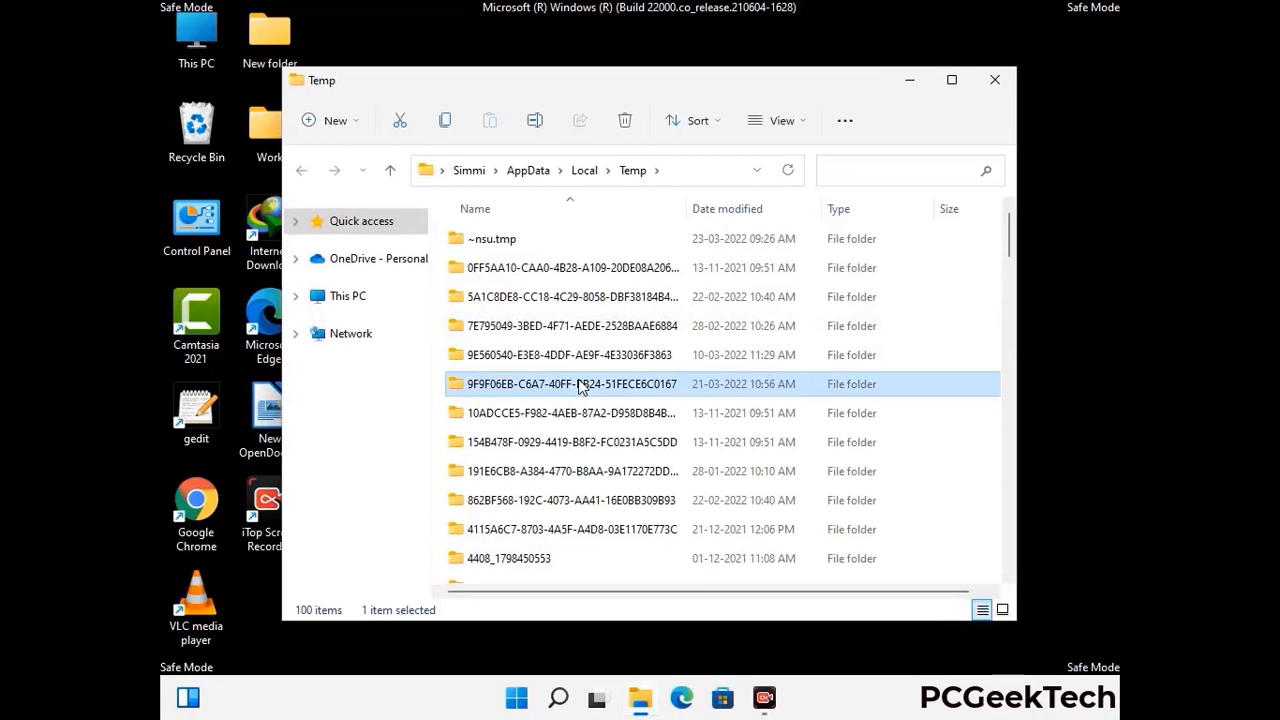
pyautogui.hotkey('ctrl', 'a')
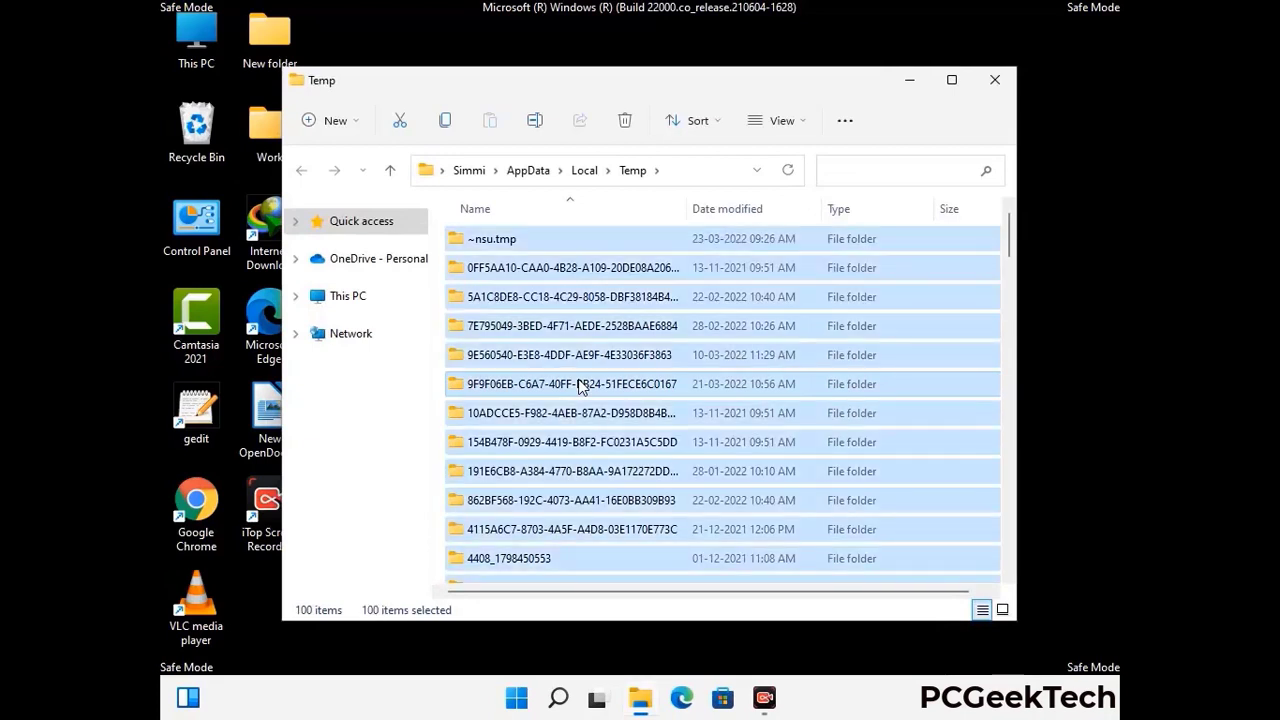
pyautogui.click(626, 121)
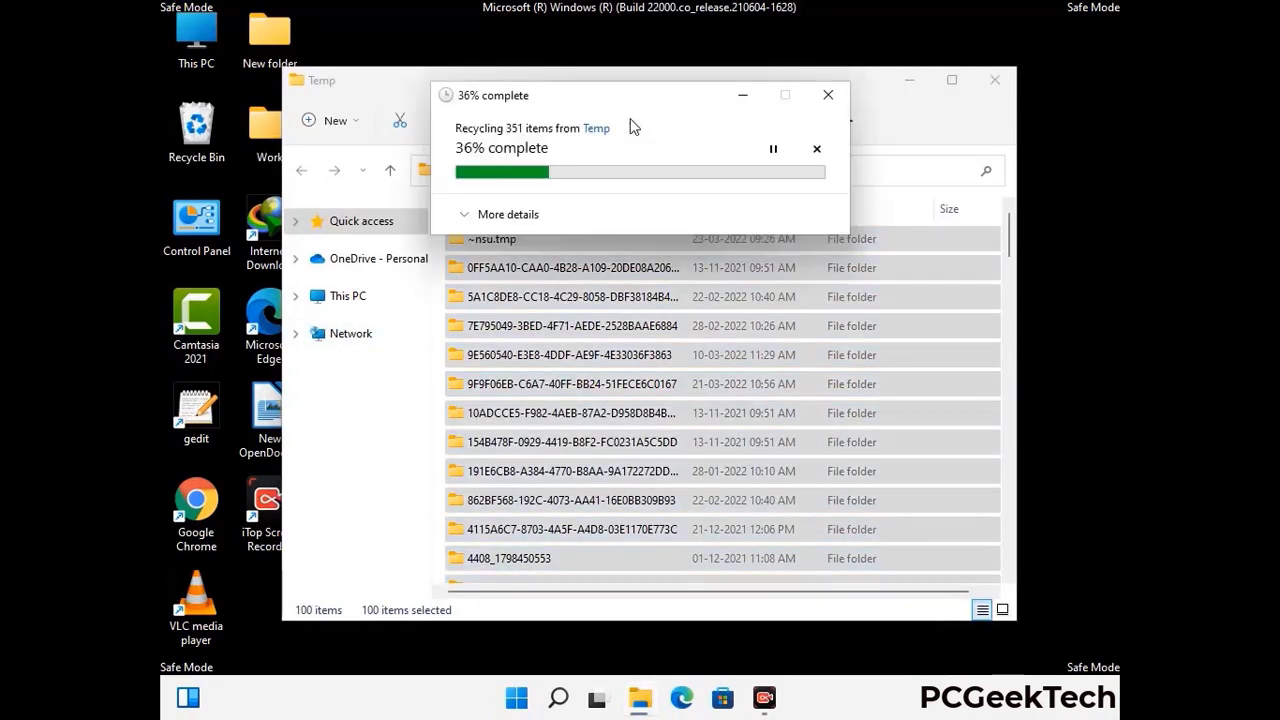
pyautogui.click(995, 80)
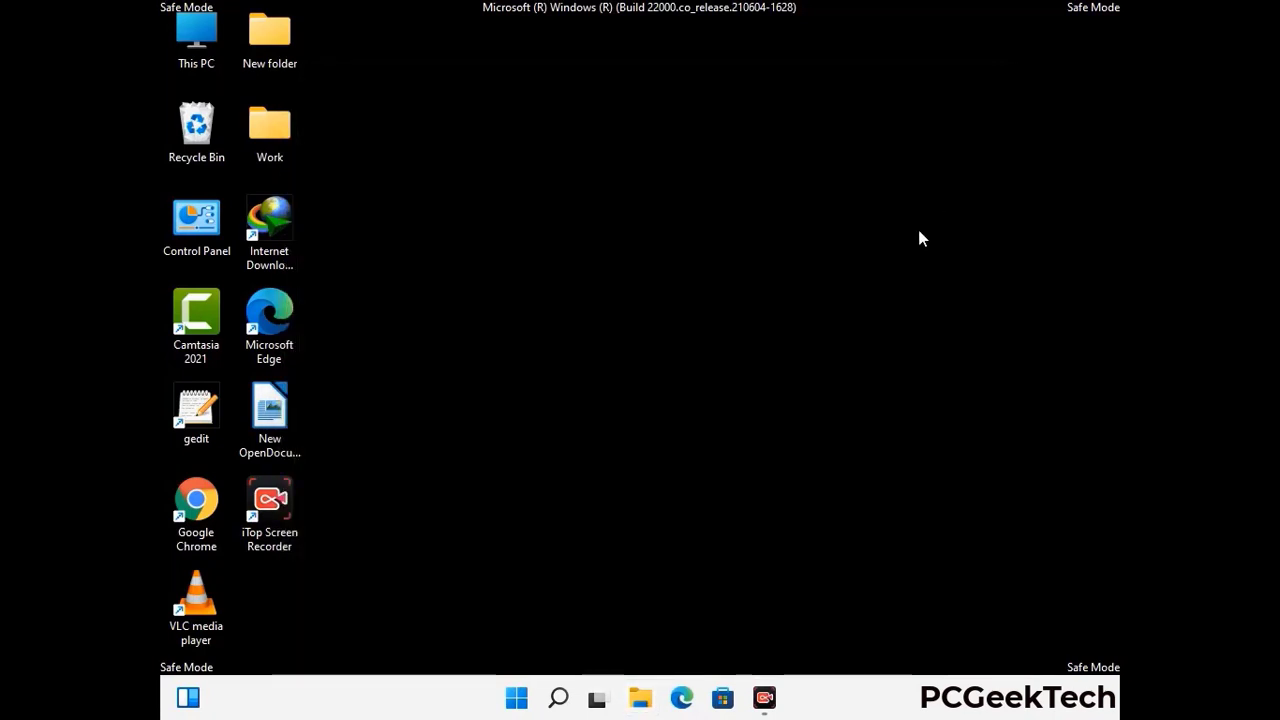
# Open the C:\Windows\Temp folder by running temp
pyautogui.press('super+r')
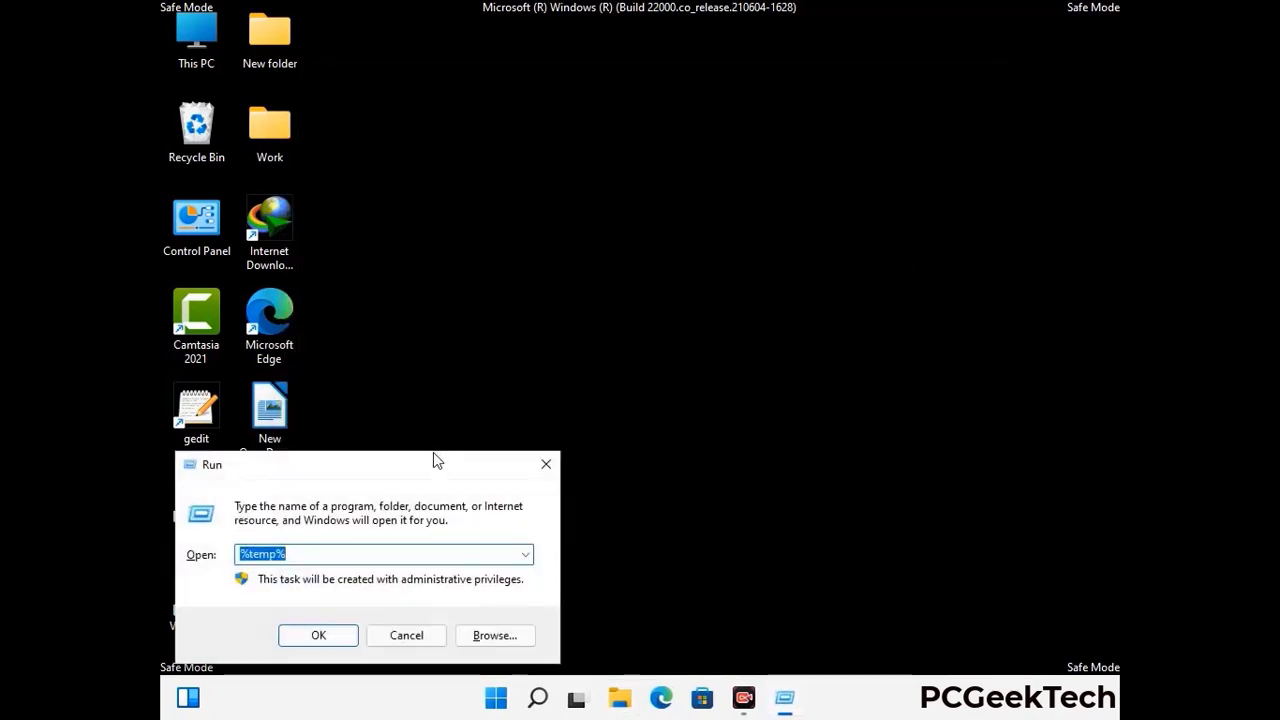
pyautogui.moveTo(434, 456); pyautogui.dragTo(729, 182)
pyautogui.write('t')
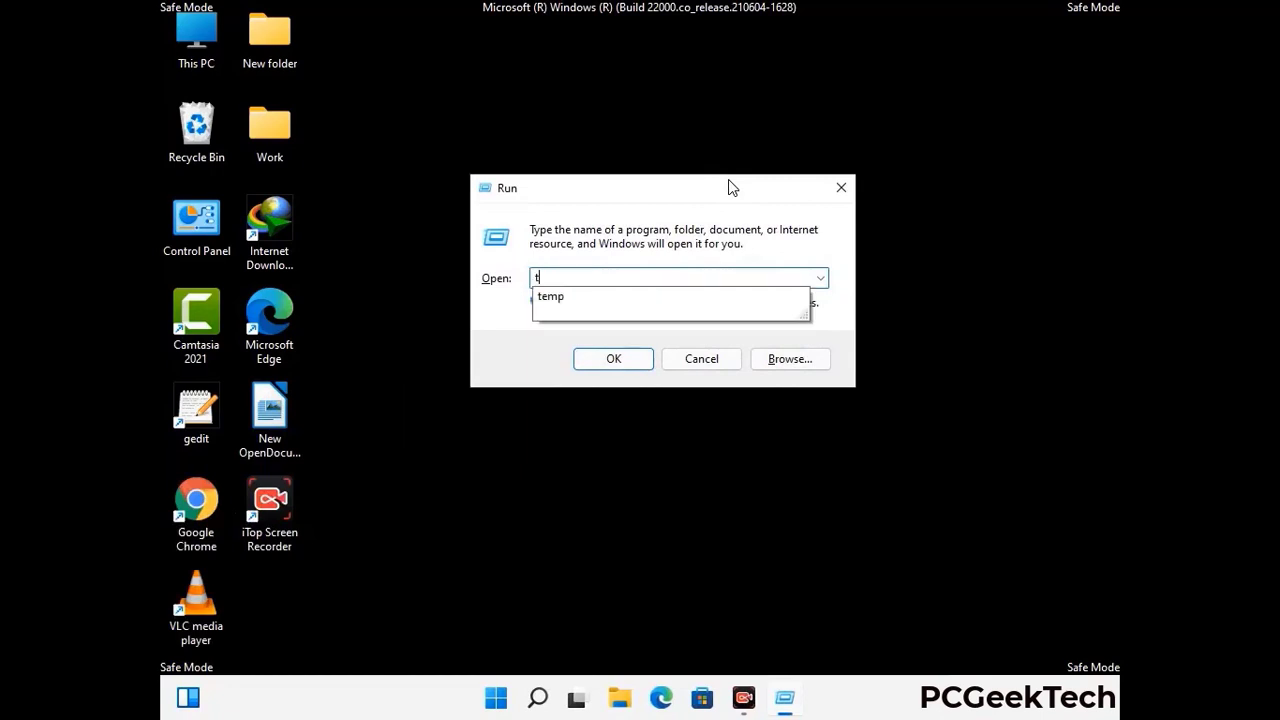
pyautogui.write('emp')
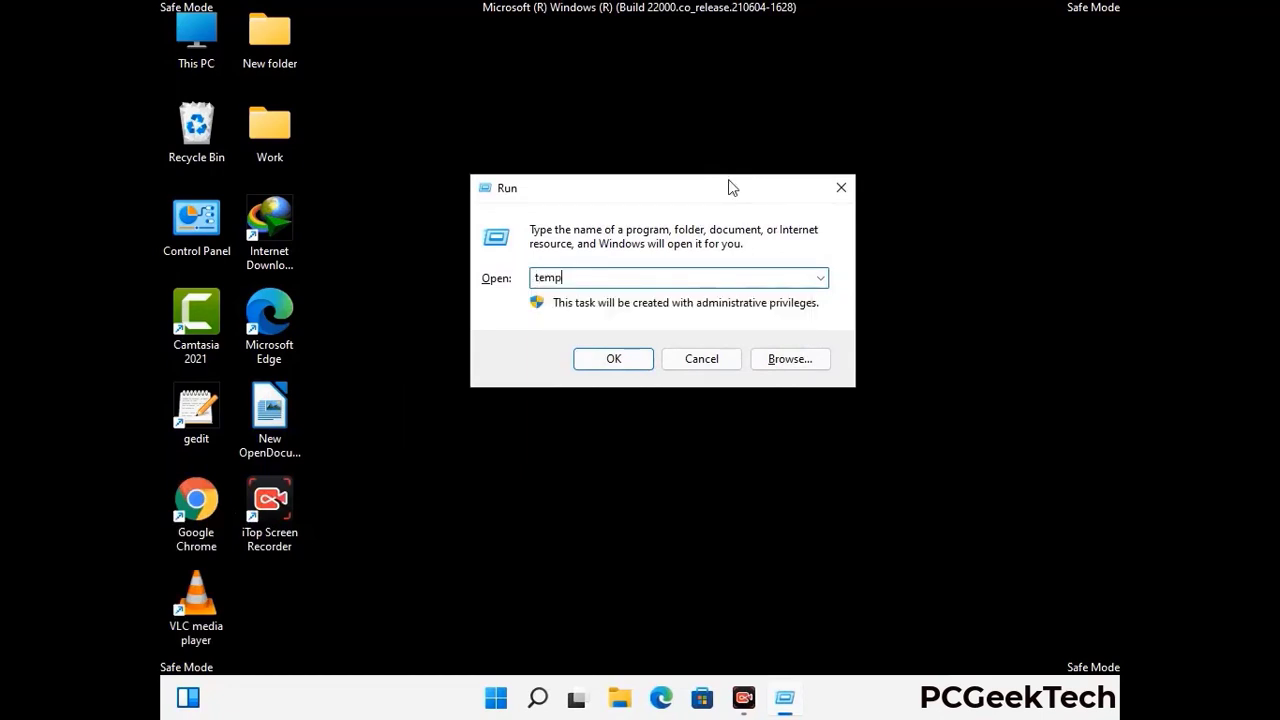
pyautogui.press('Return')
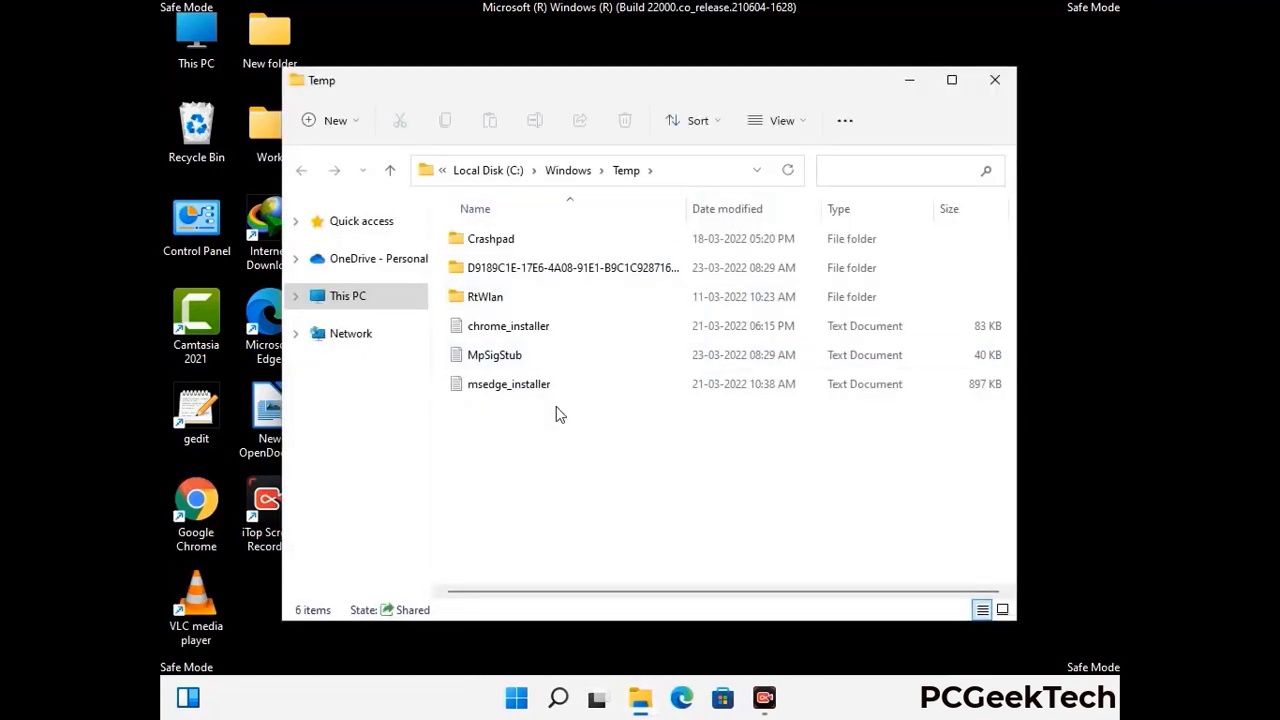
# Delete all files and folders in C:\Windows\Temp and close the folder window
pyautogui.hotkey('ctrl', 'a')
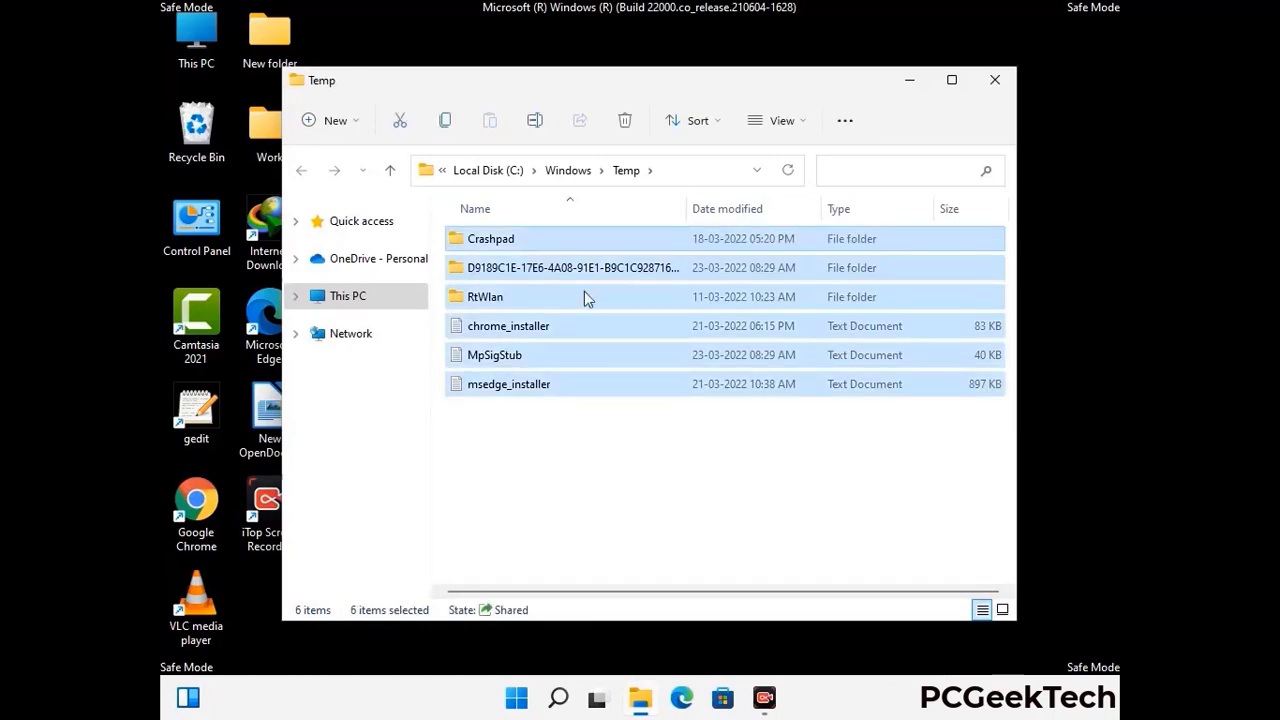
pyautogui.press('Tab')
pyautogui.click(625, 120)
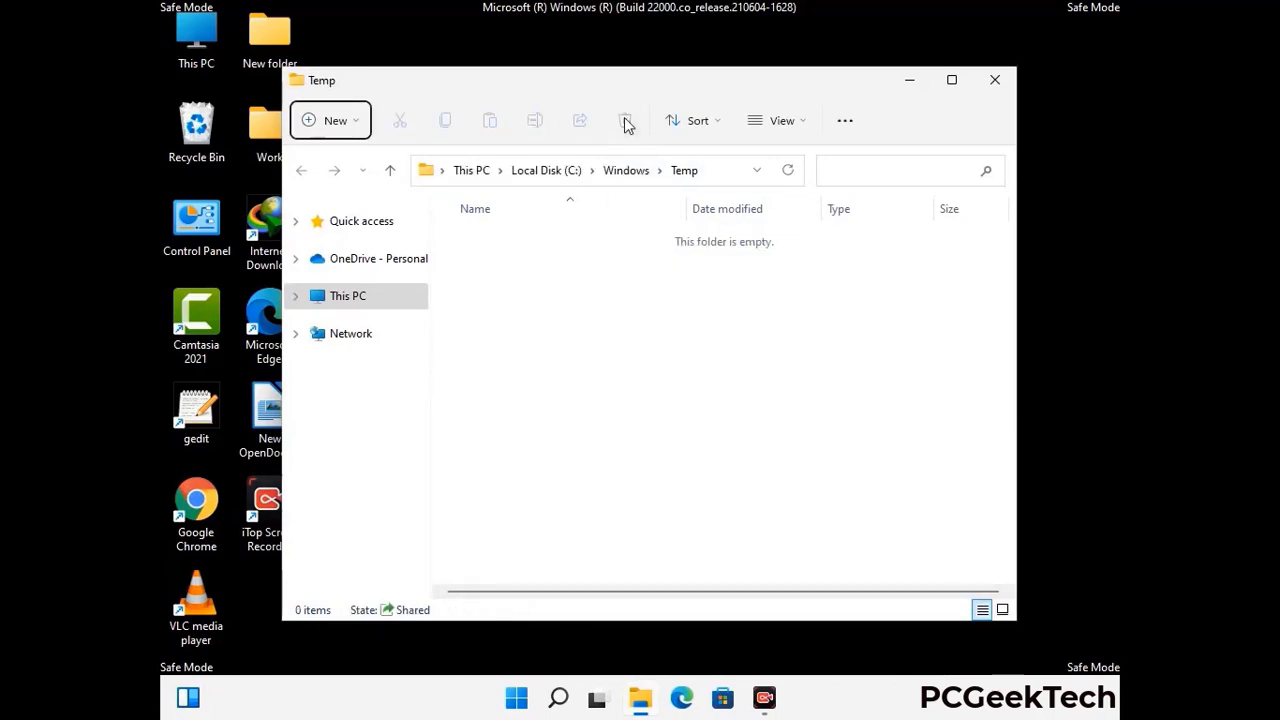
pyautogui.click(1002, 88)
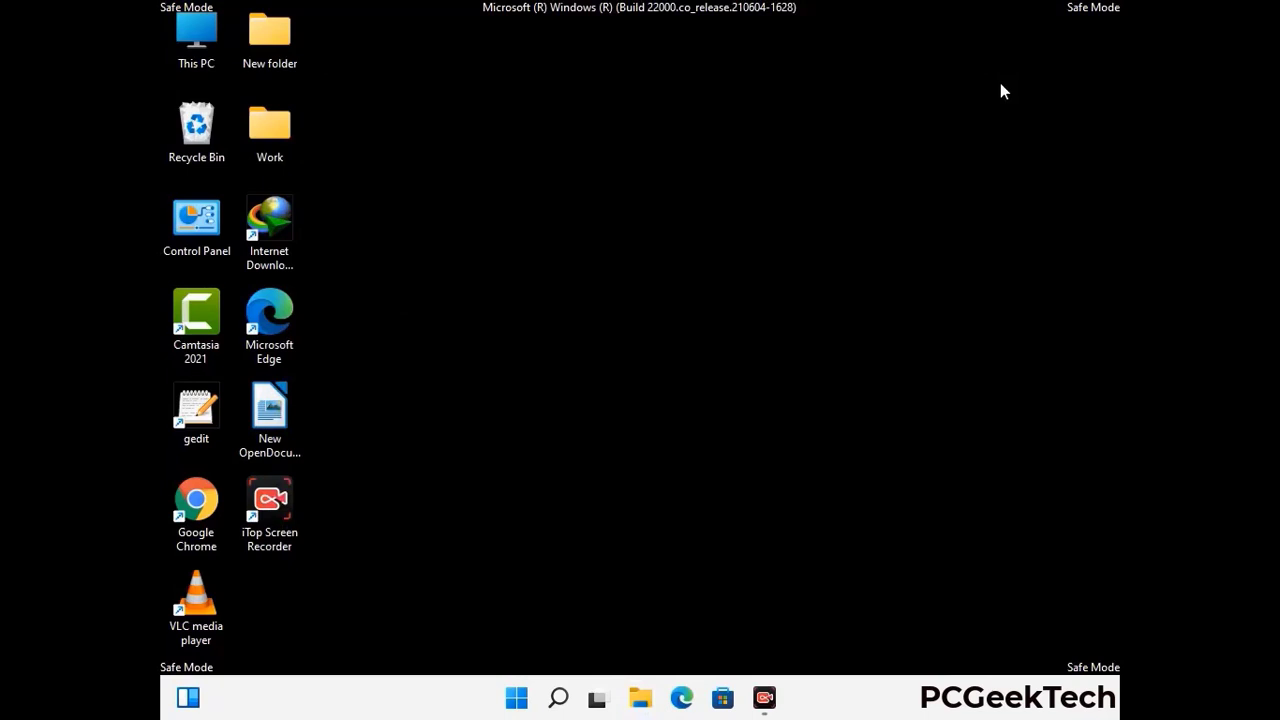
# Open the Registry Editor by running regedit
pyautogui.press('super+r')
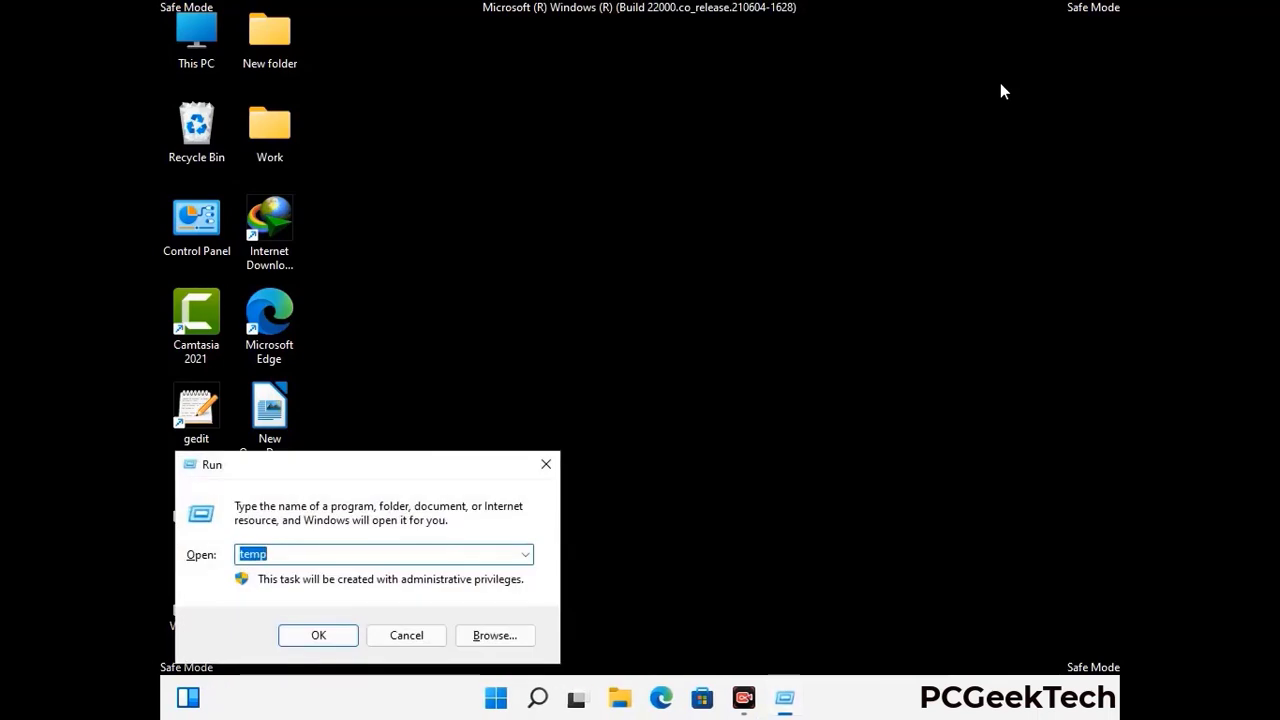
pyautogui.moveTo(392, 463); pyautogui.dragTo(667, 164)
pyautogui.write('regedit')
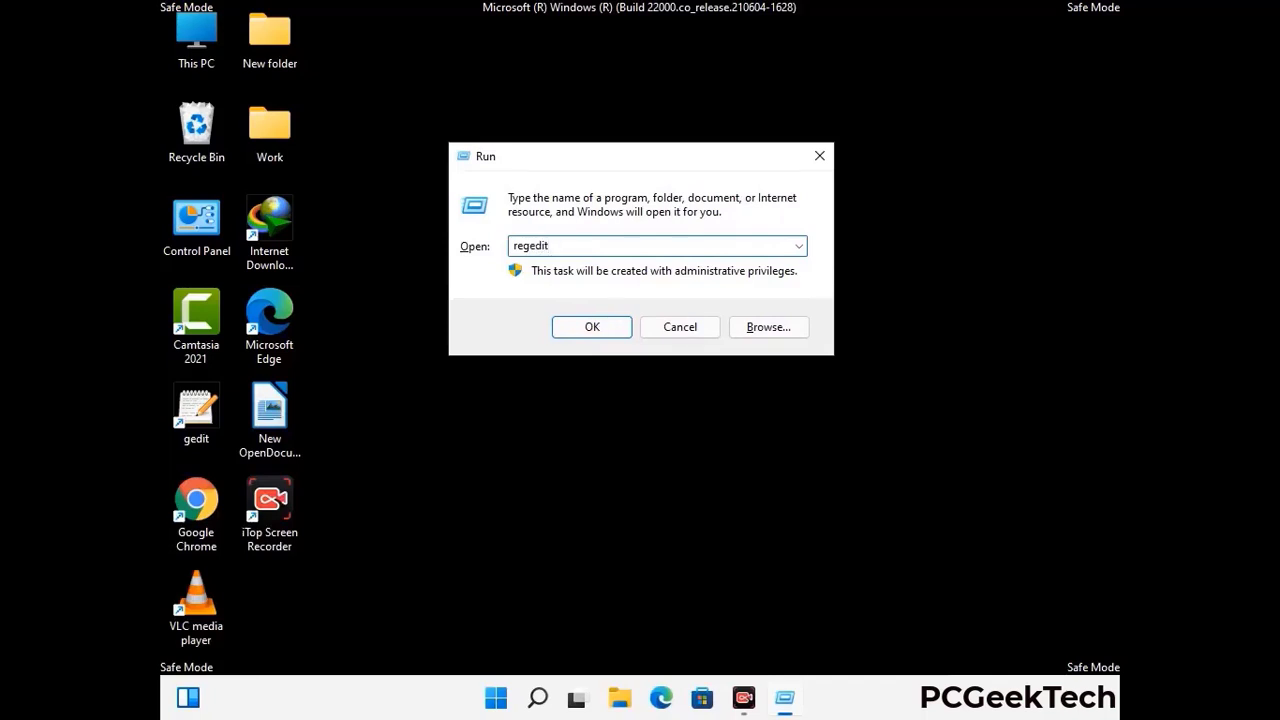
pyautogui.press('Return')
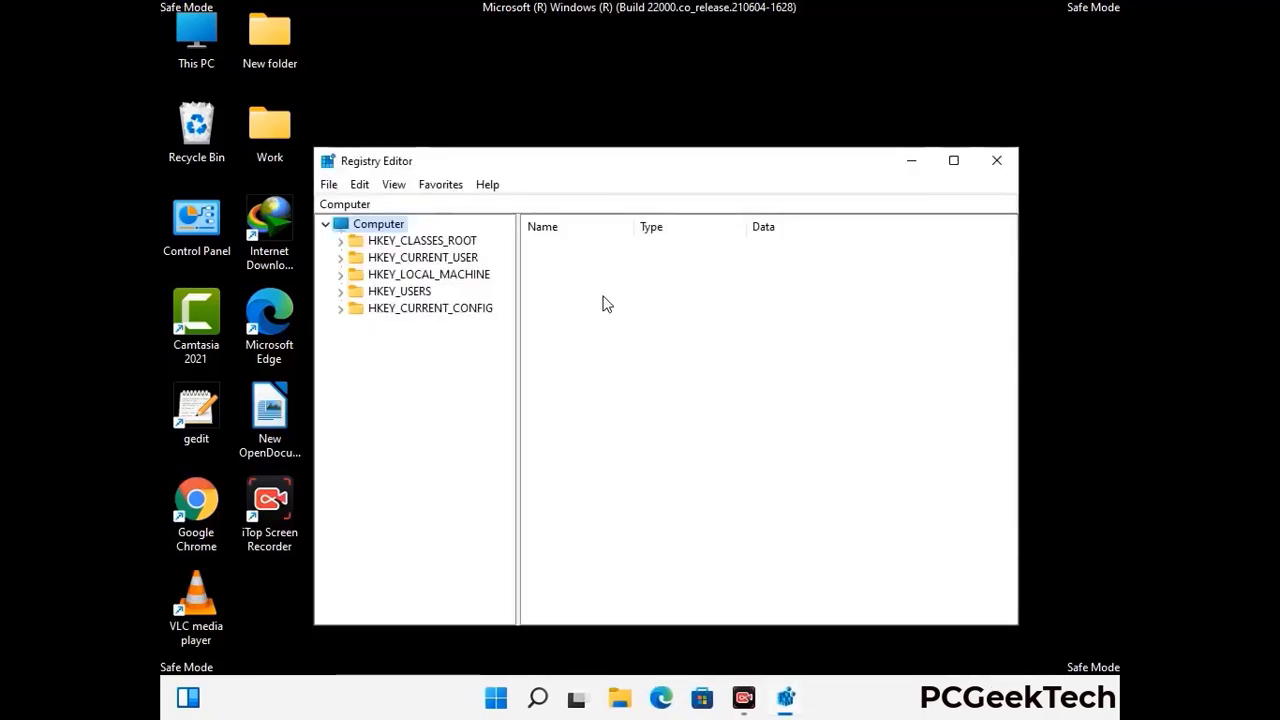
# Expand the registry tree to HKEY_CURRENT_USER\Software\Microsoft
pyautogui.click(428, 274)
pyautogui.click(340, 257)
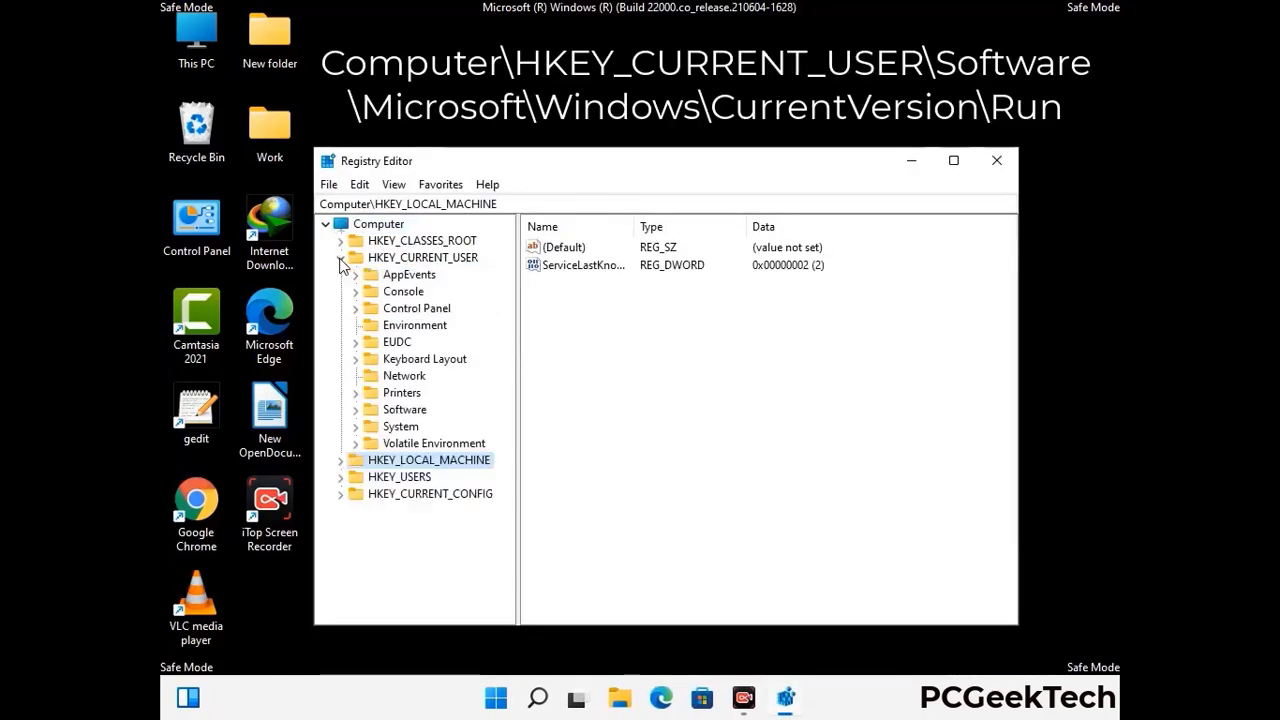
pyautogui.click(400, 412)
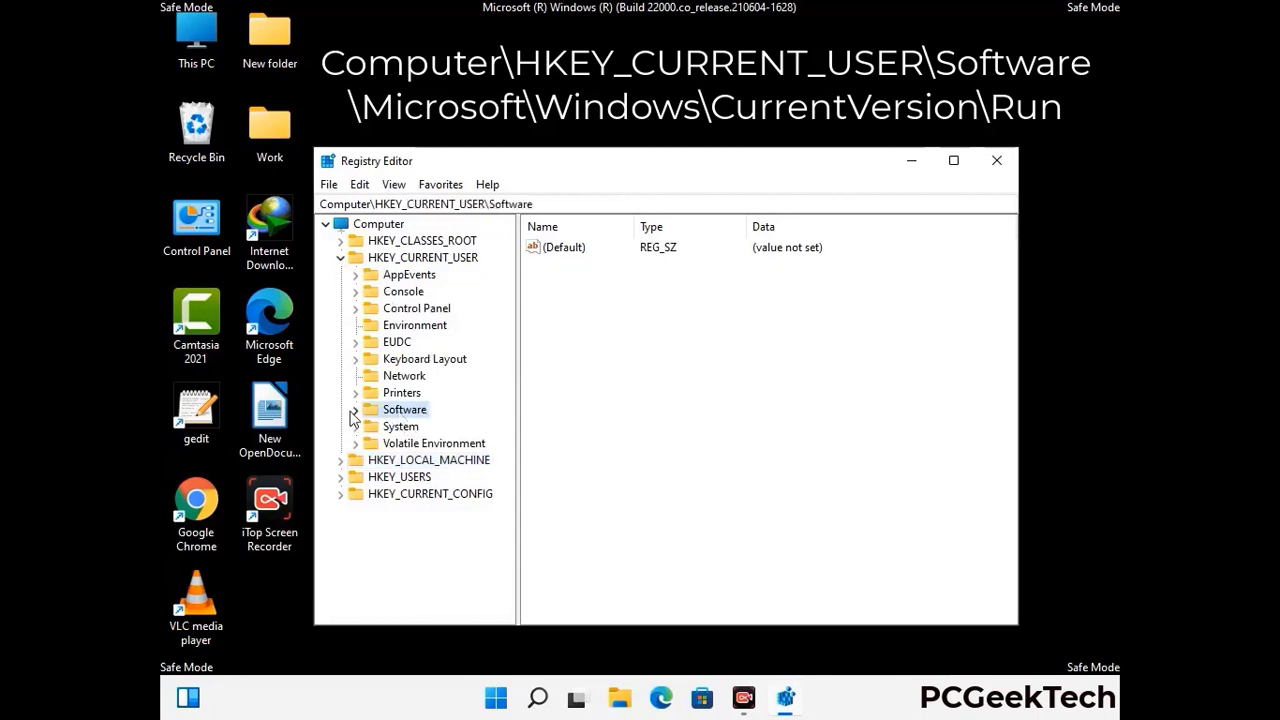
pyautogui.click(354, 410)
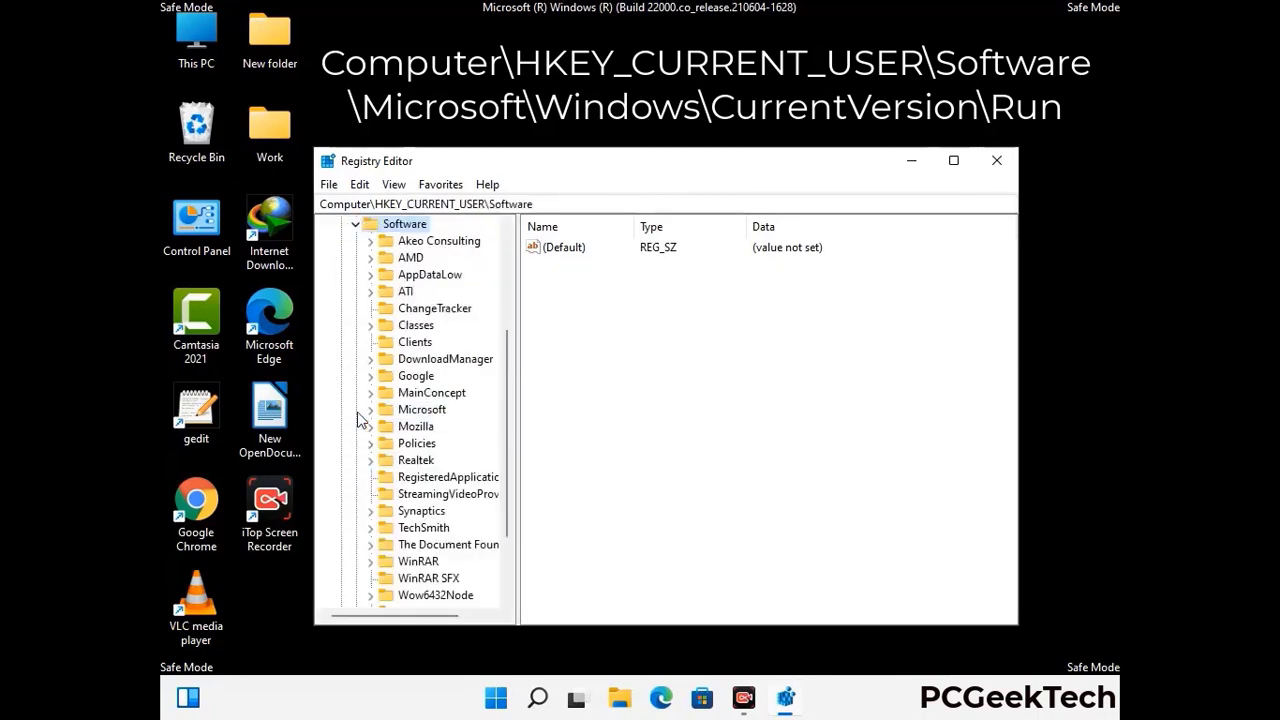
pyautogui.doubleClick(420, 410)
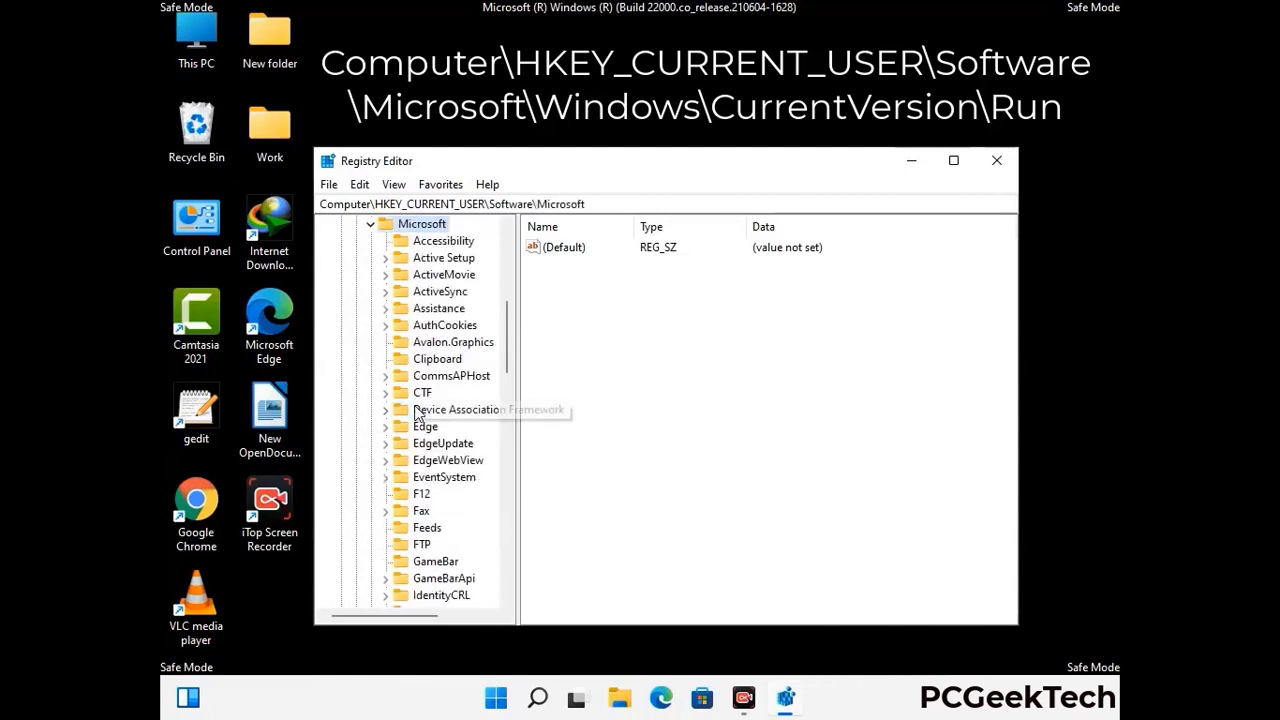
# Expand the Windows key under Microsoft and its CurrentVersion subkey
pyautogui.scroll(-4, 470, 330)
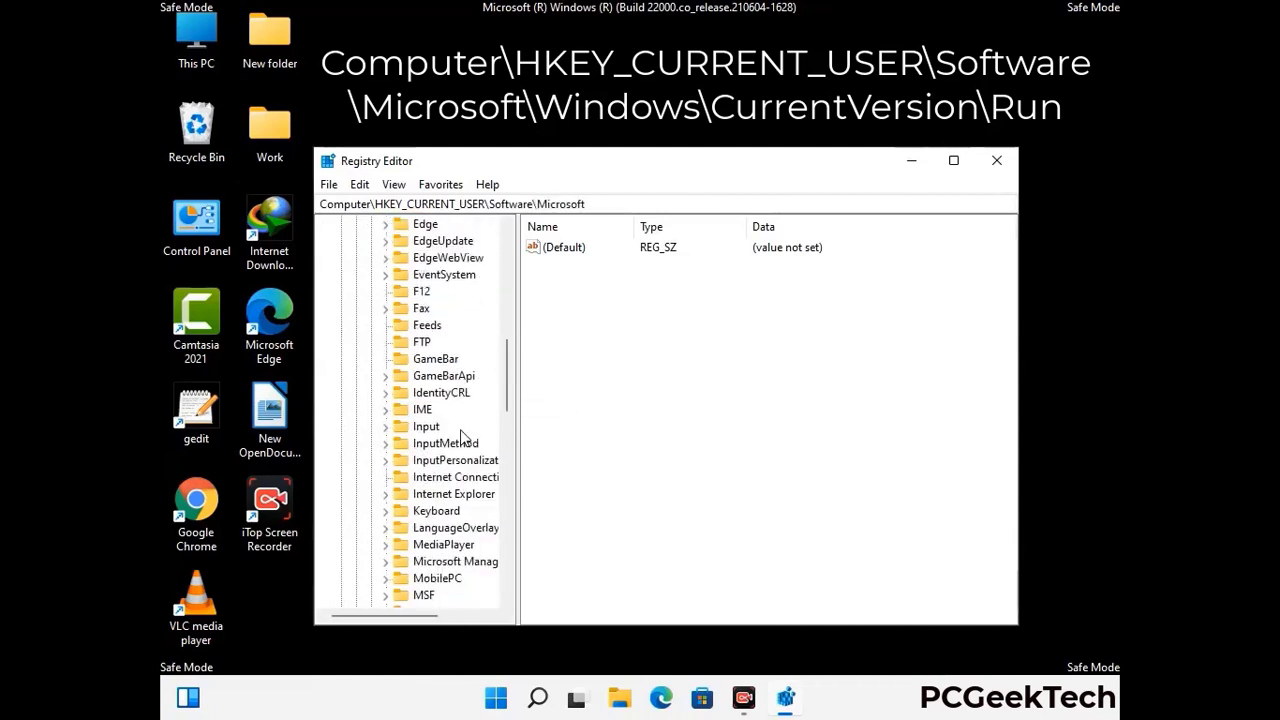
pyautogui.scroll(-3, 462, 436)
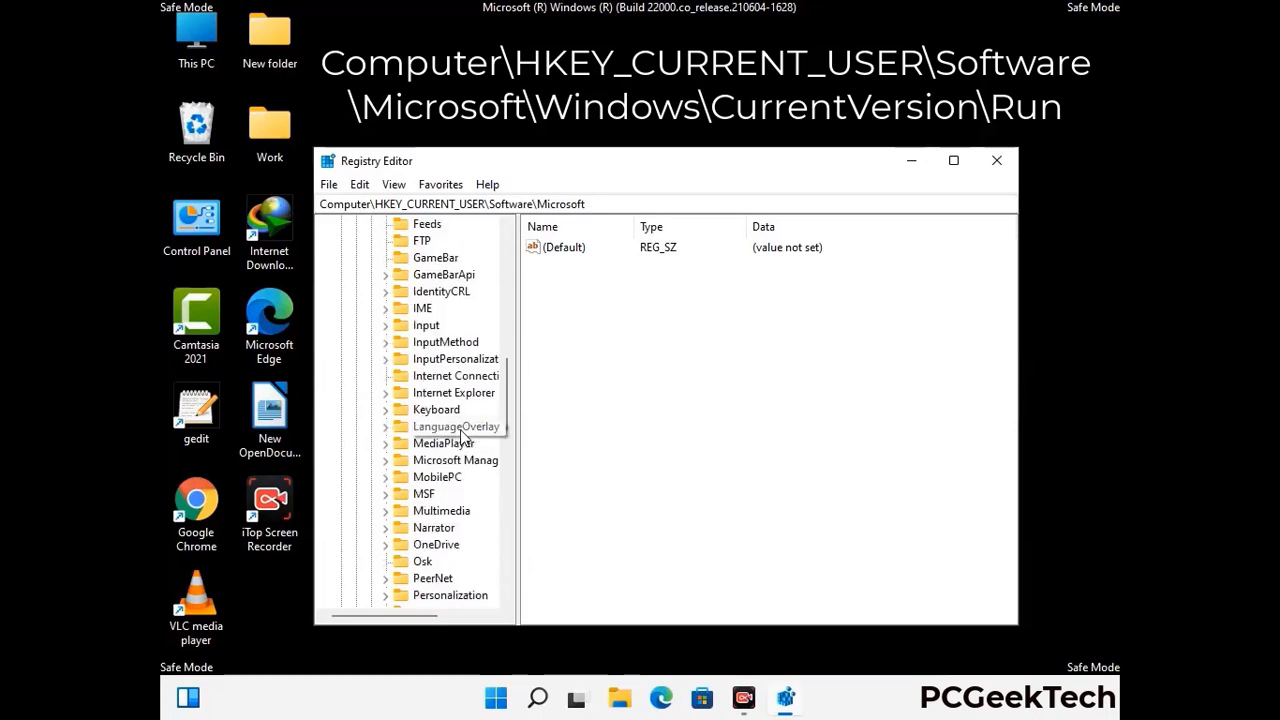
pyautogui.scroll(-6, 462, 436)
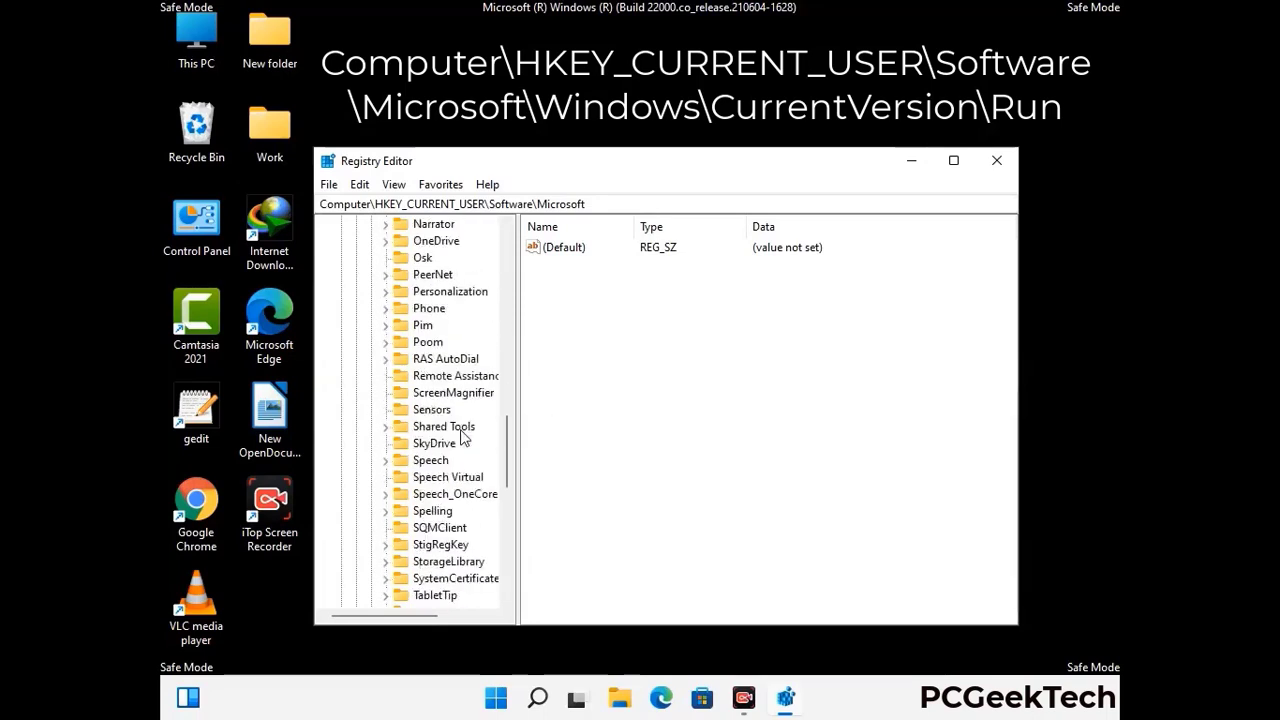
pyautogui.scroll(-4, 462, 436)
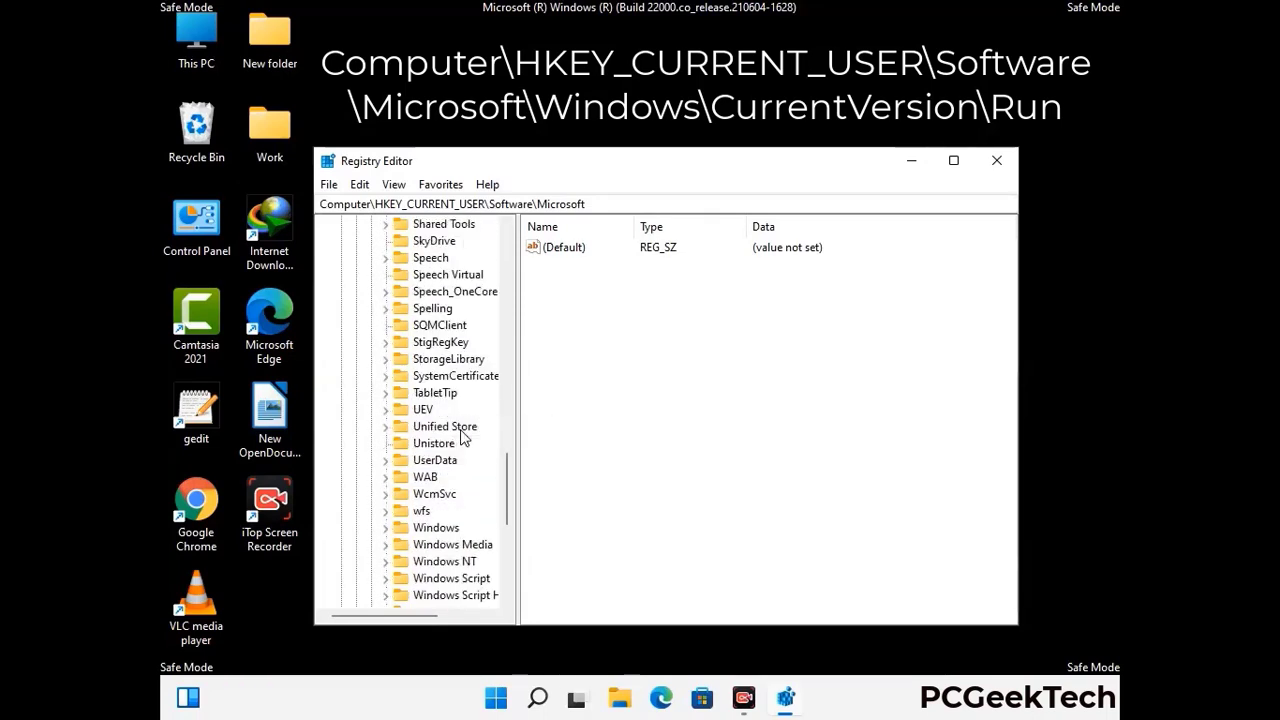
pyautogui.doubleClick(462, 477)
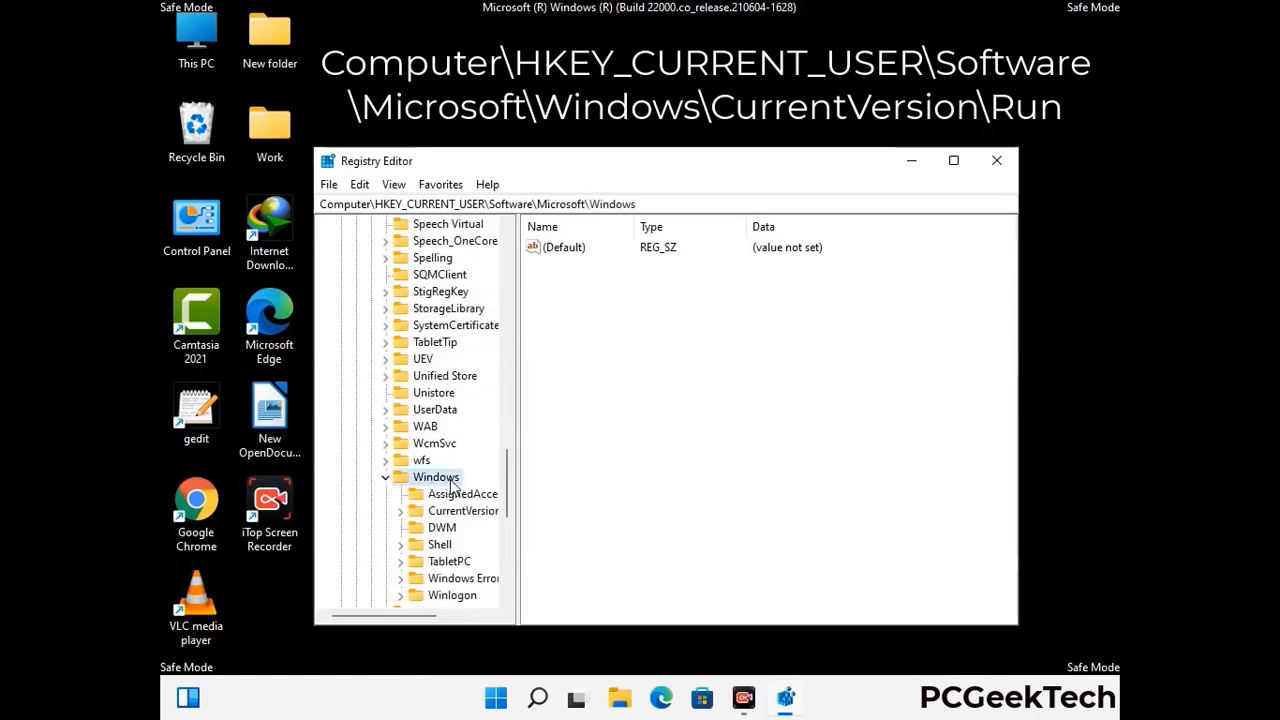
pyautogui.scroll(-1, 467, 472)
pyautogui.doubleClick(465, 462)
# Open the Run key under CurrentVersion to show its startup values
pyautogui.scroll(-3, 462, 440)
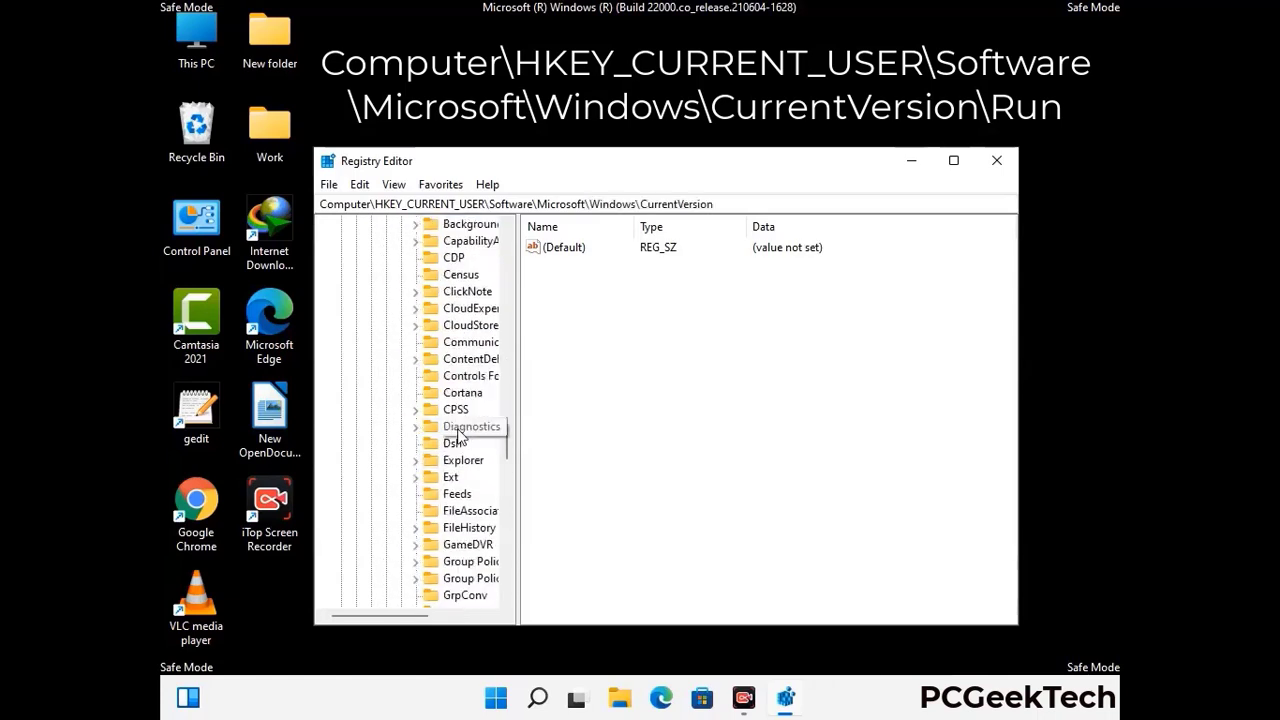
pyautogui.scroll(-4, 460, 432)
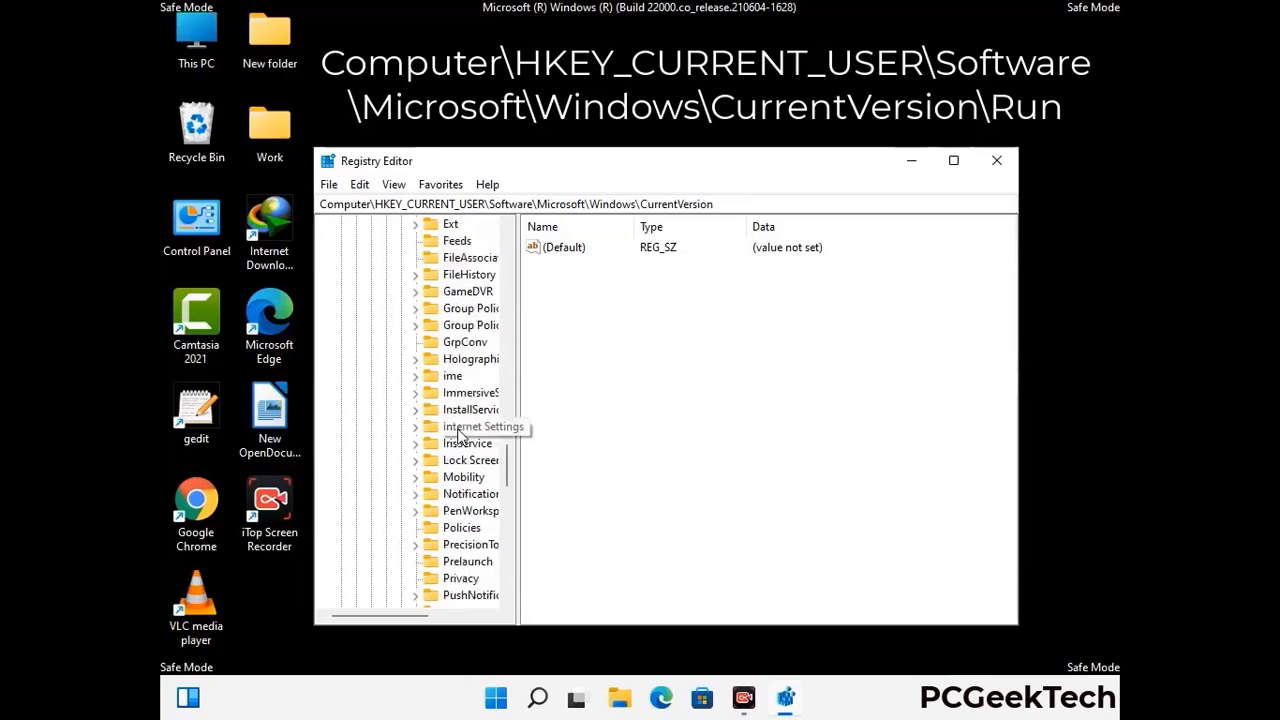
pyautogui.scroll(-1, 460, 432)
pyautogui.scroll(-1, 460, 432)
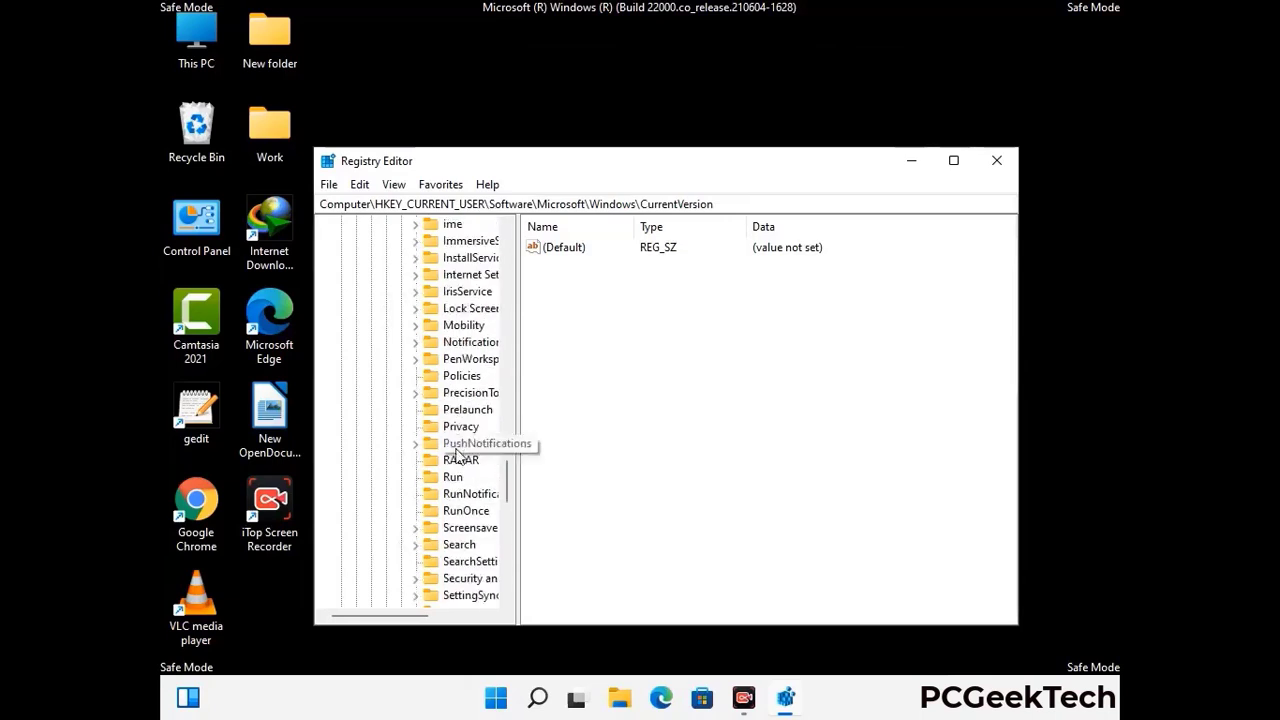
pyautogui.click(454, 478)
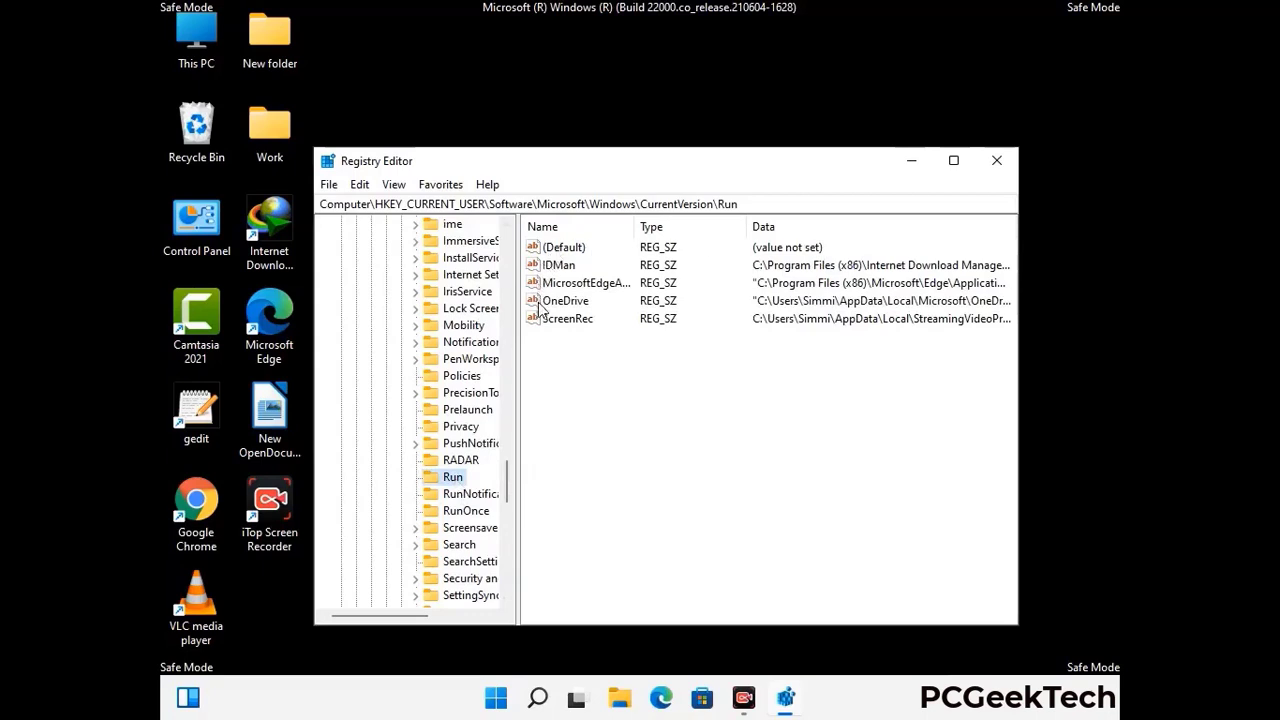
# Delete the ScreenRec value from the Run key and confirm the deletion
pyautogui.click(566, 320)
pyautogui.press('Escape')
pyautogui.click(578, 322)
pyautogui.rightClick(578, 326)
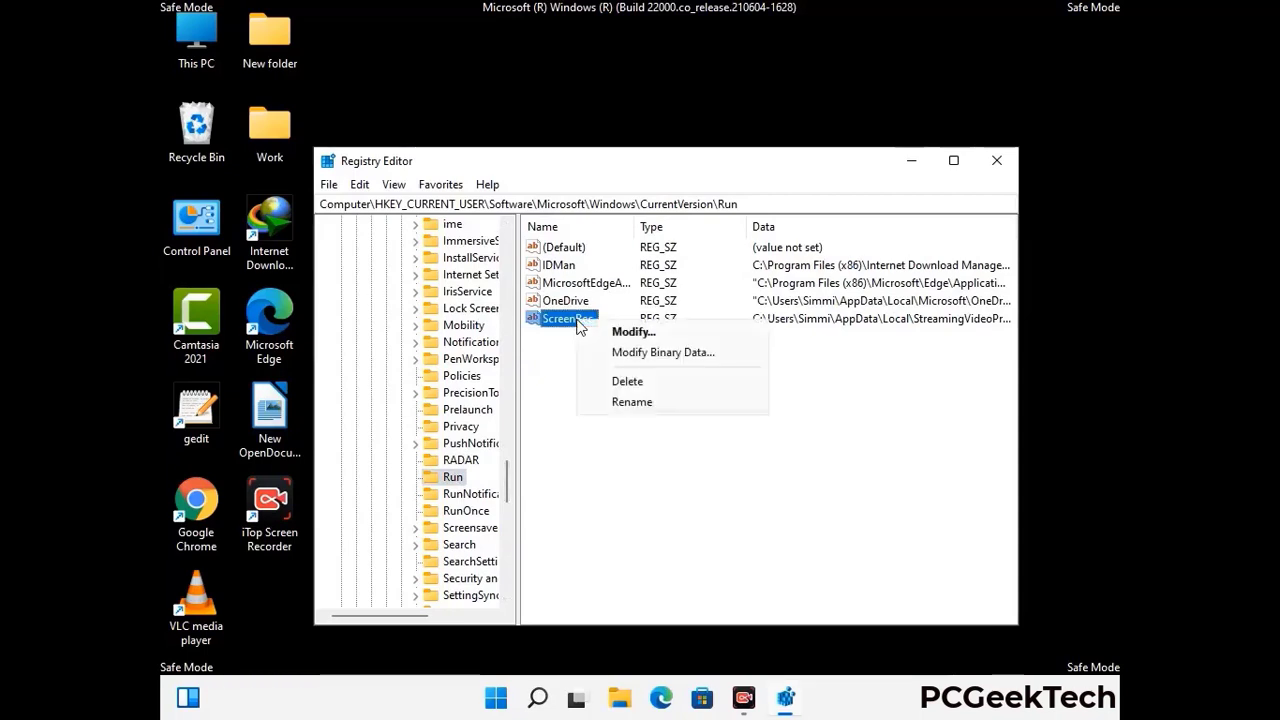
pyautogui.click(613, 378)
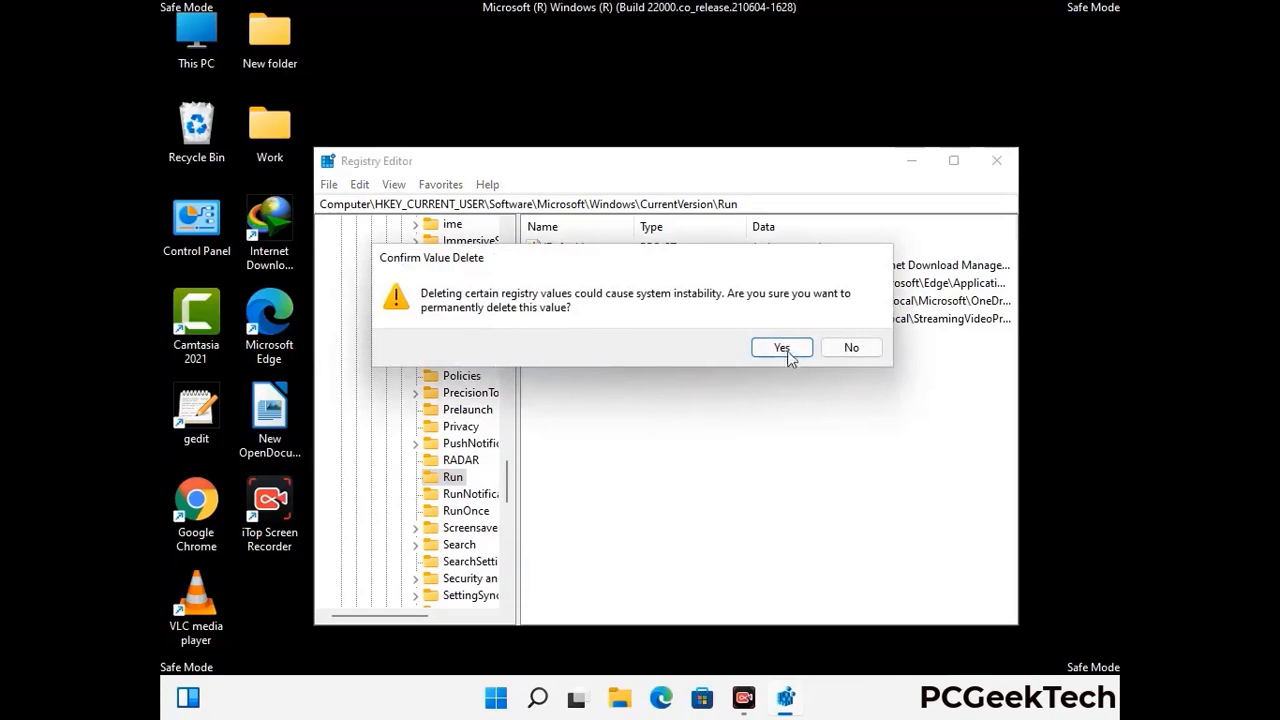
pyautogui.click(799, 352)
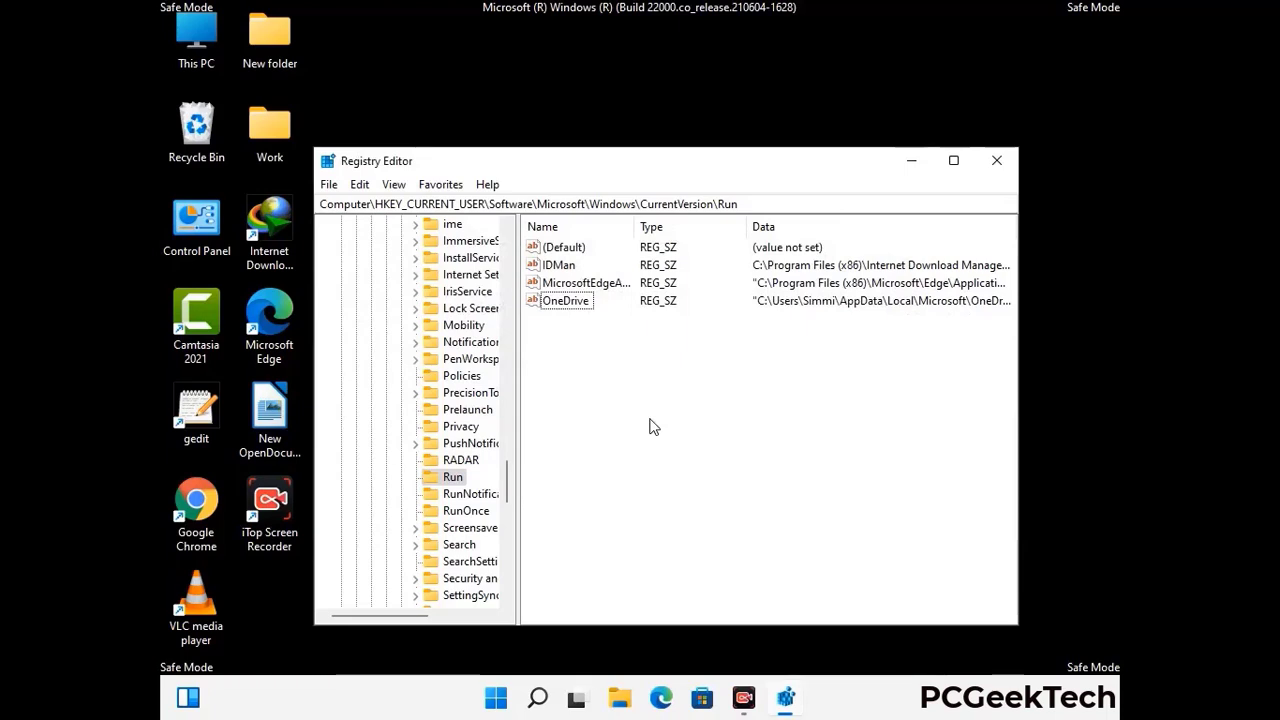
# Search the registry for "Virus Name", stop the search and close the Registry Editor
pyautogui.hotkey('ctrl', 'f')
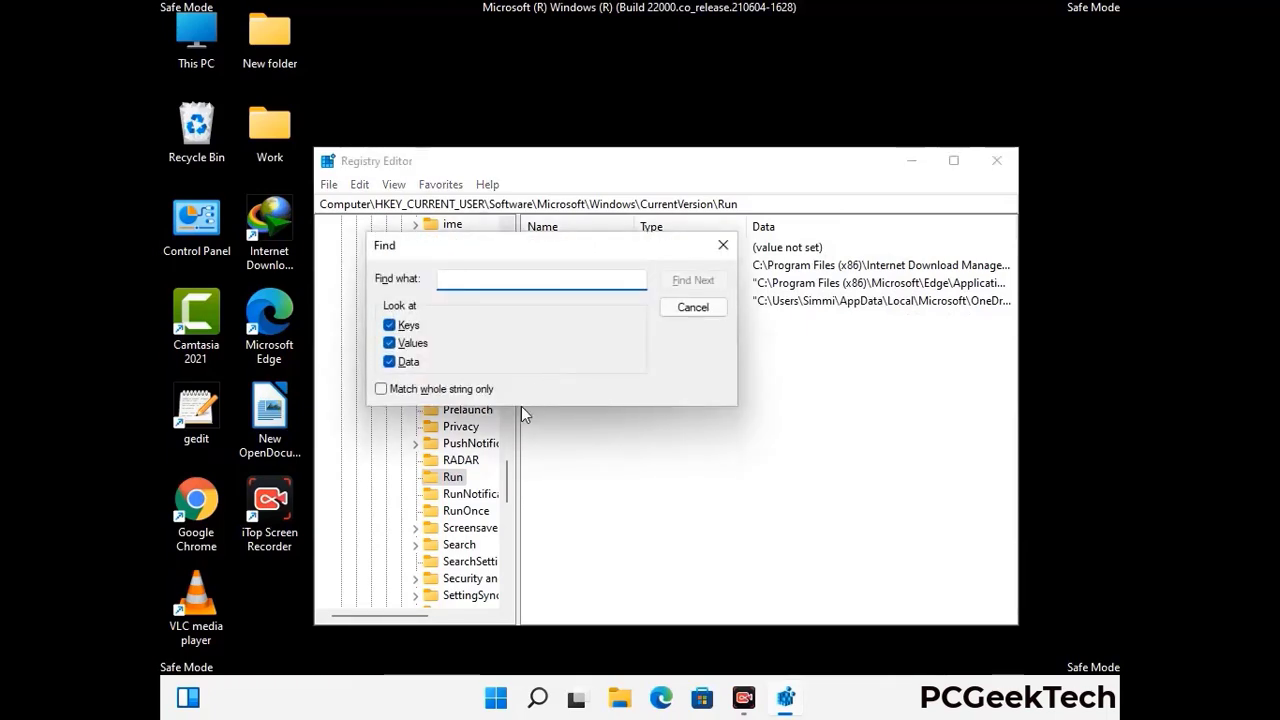
pyautogui.write('Virus N')
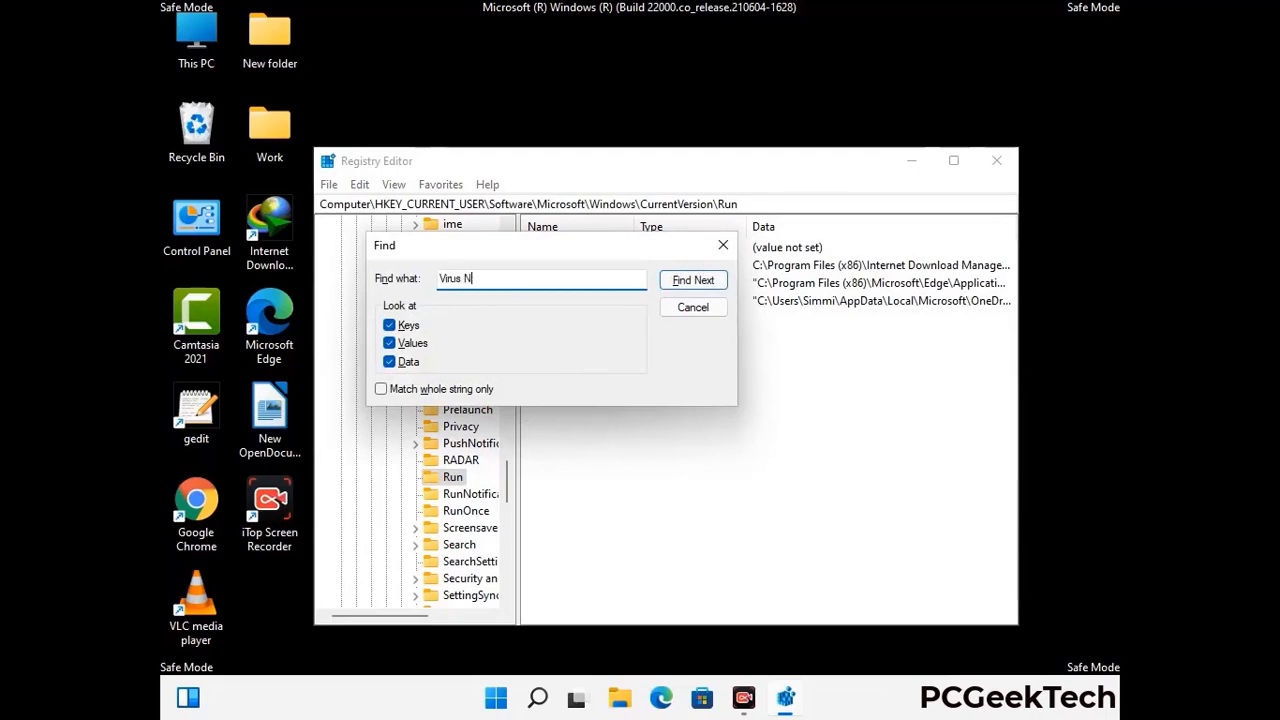
pyautogui.write('ame')
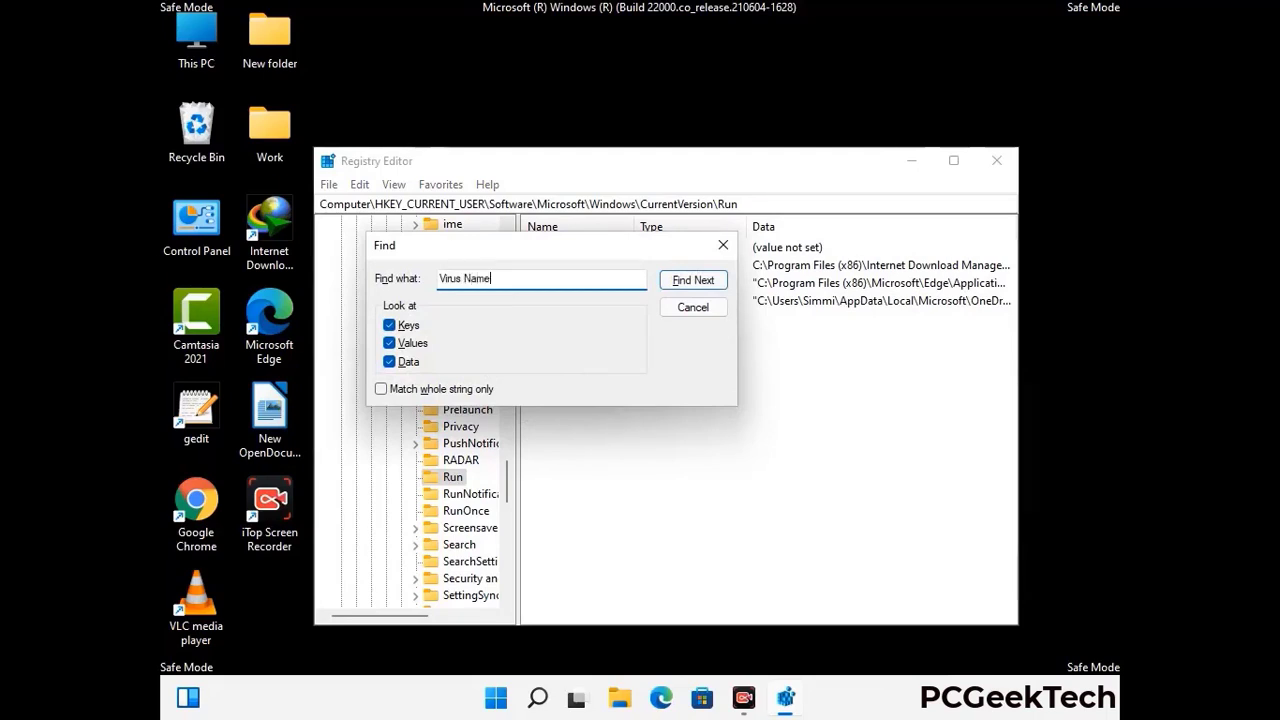
pyautogui.click(679, 283)
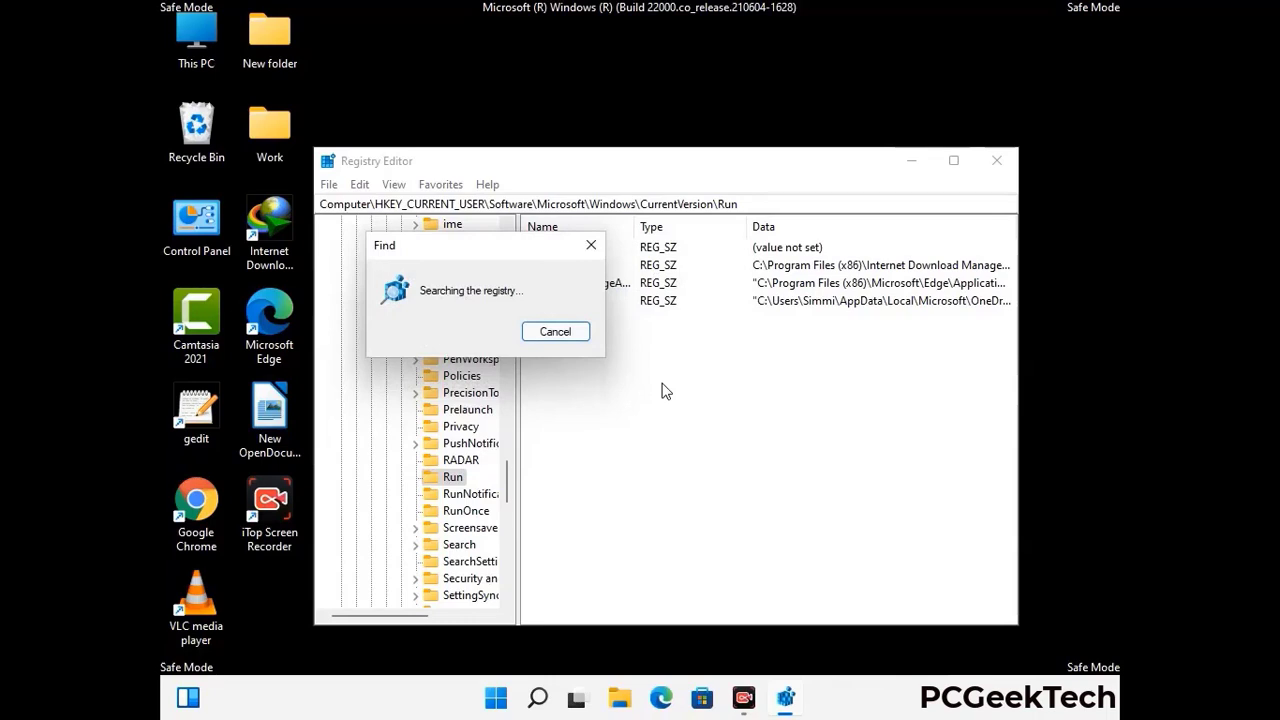
pyautogui.click(592, 246)
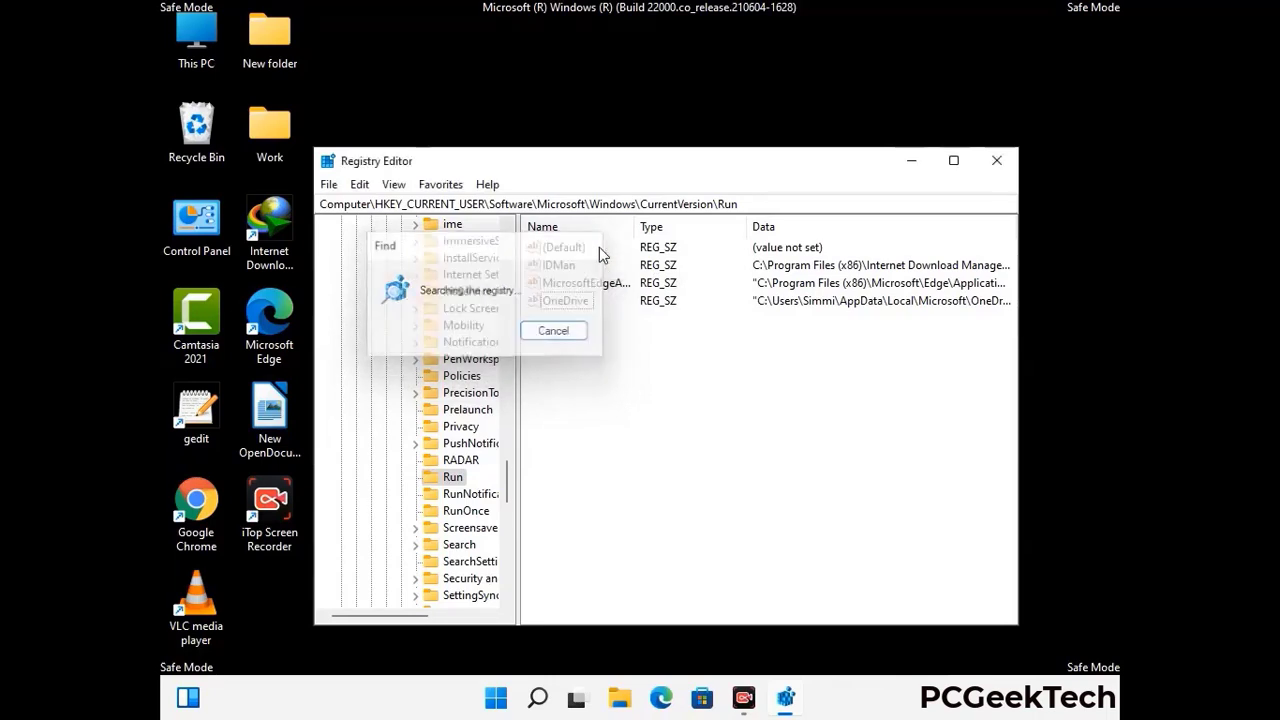
pyautogui.click(1002, 170)
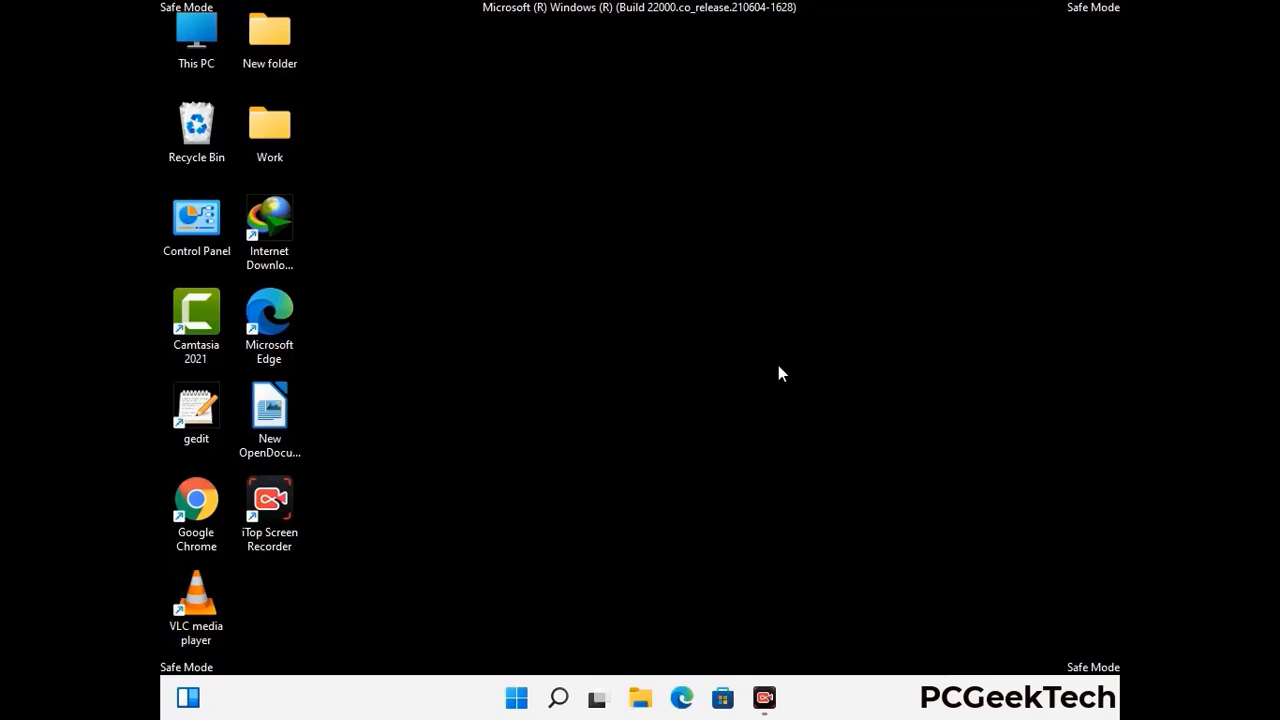
# Open System Configuration by running msconfig
pyautogui.press('super+r')
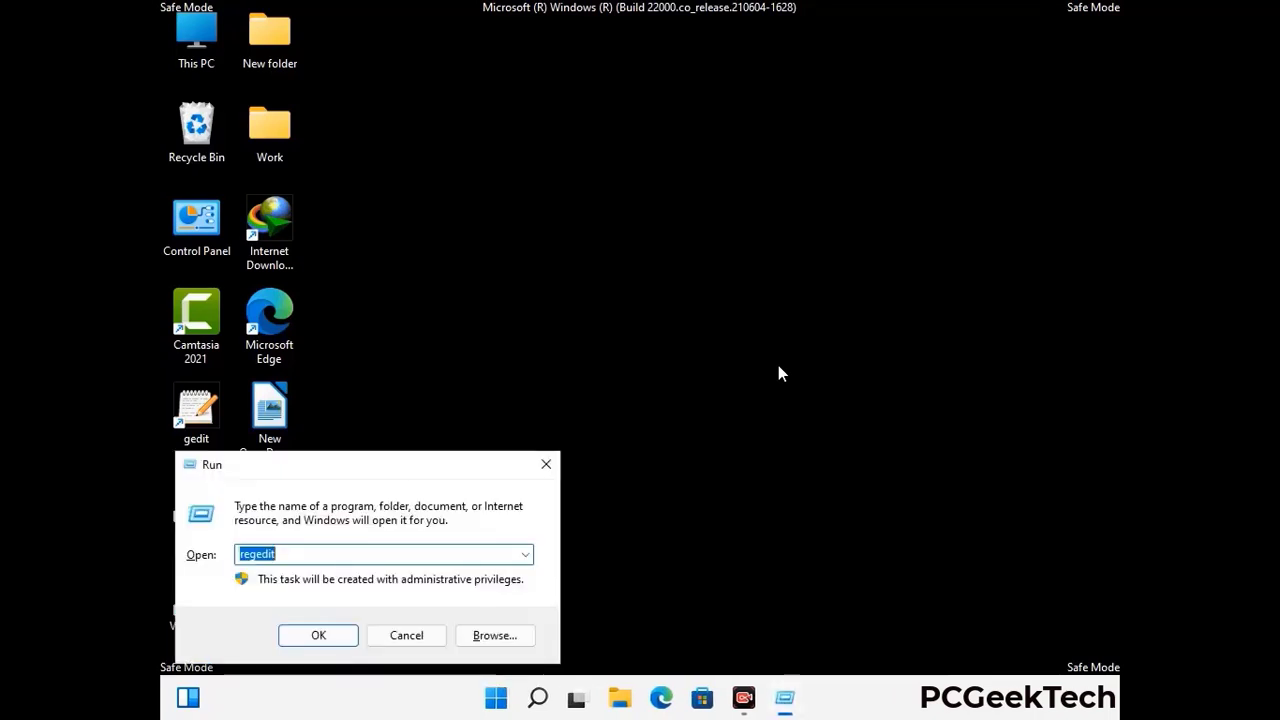
pyautogui.moveTo(375, 465); pyautogui.dragTo(655, 195)
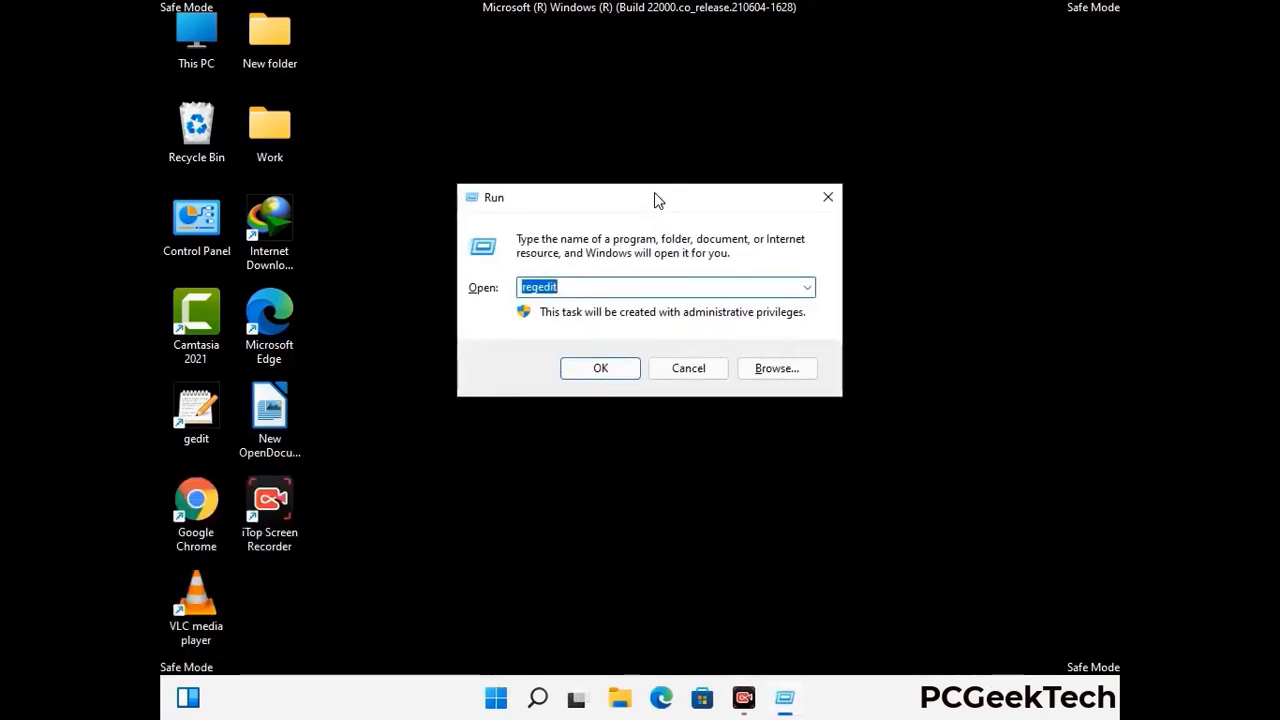
pyautogui.write('msconfig')
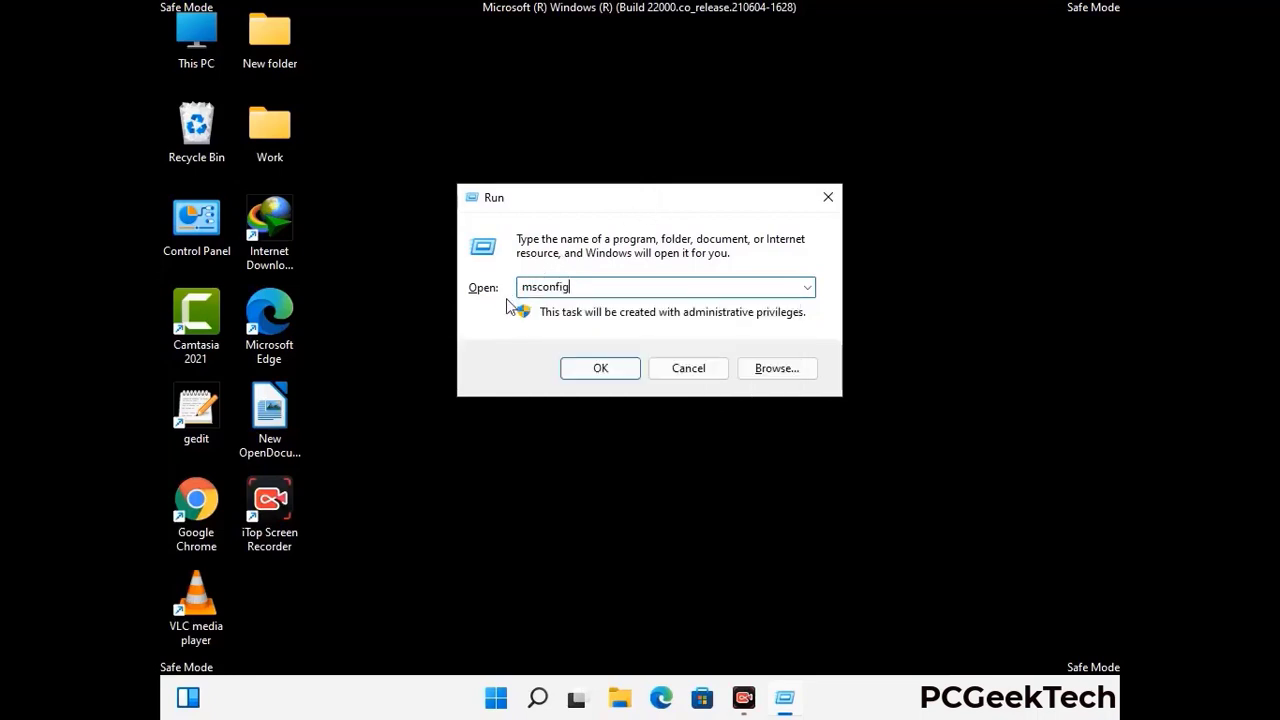
pyautogui.click(597, 369)
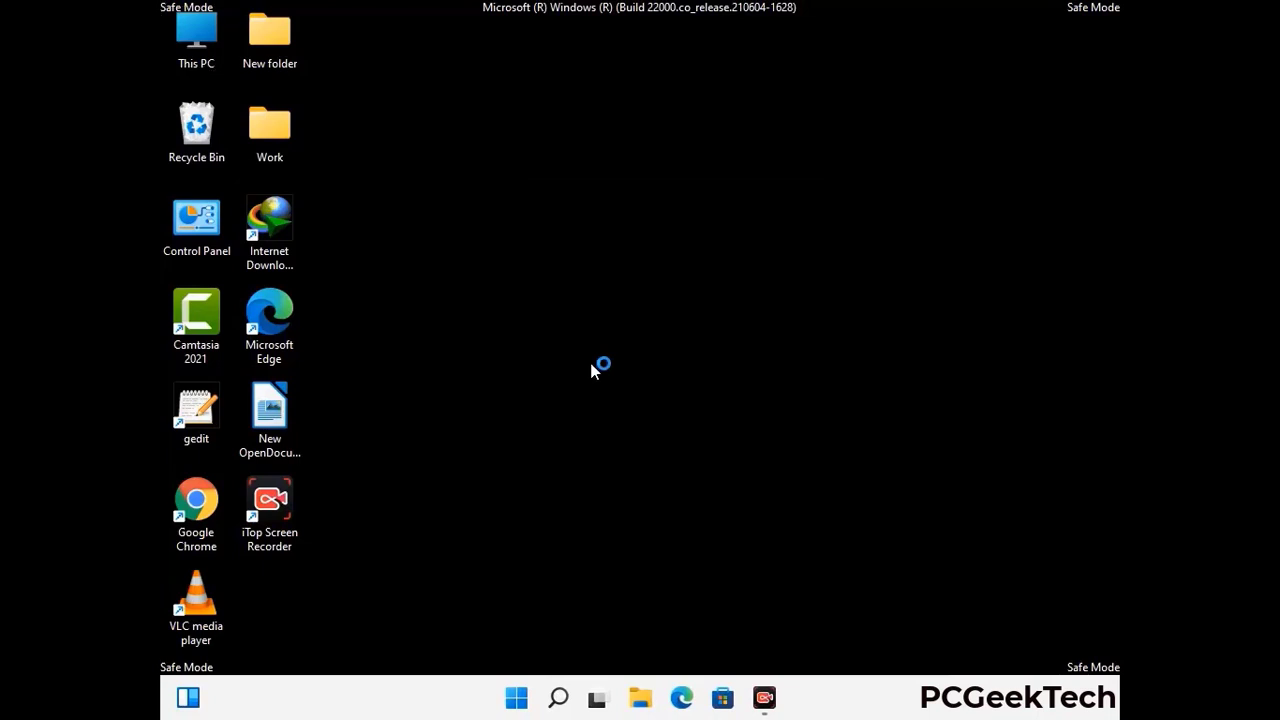
# Turn off Safe boot in the Windows 11 boot options and apply the change
pyautogui.click(442, 200)
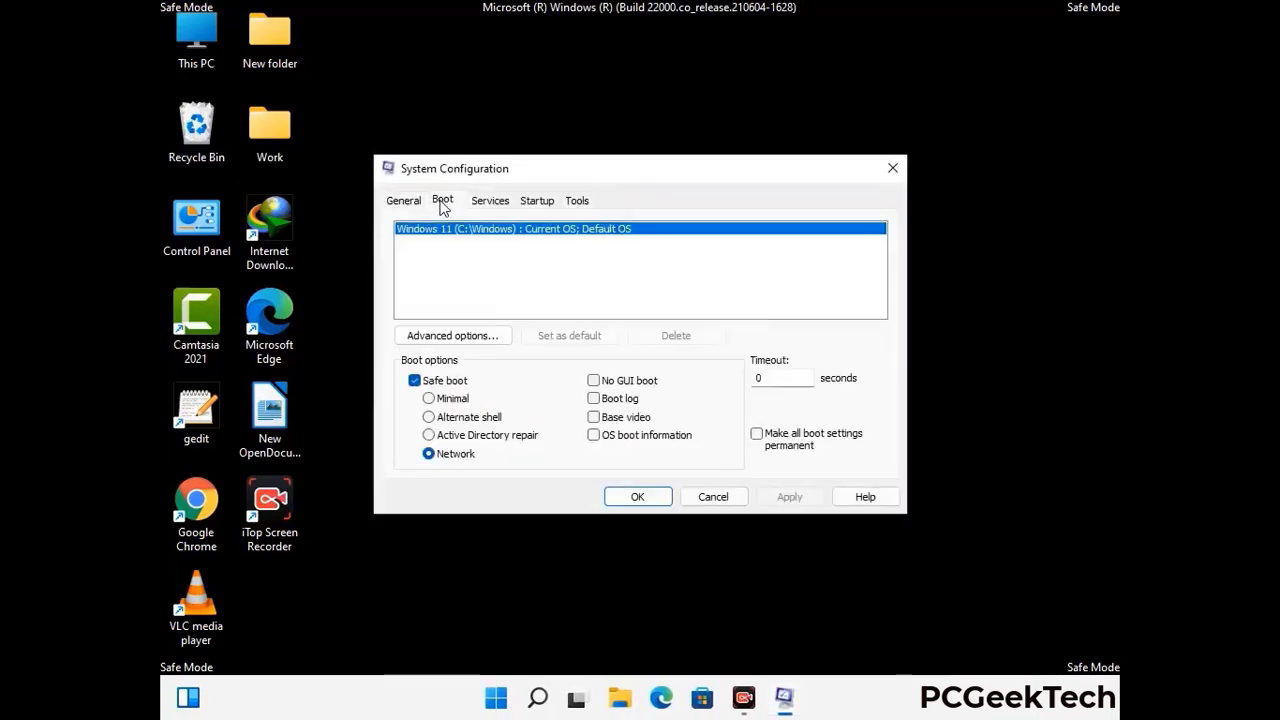
pyautogui.click(414, 381)
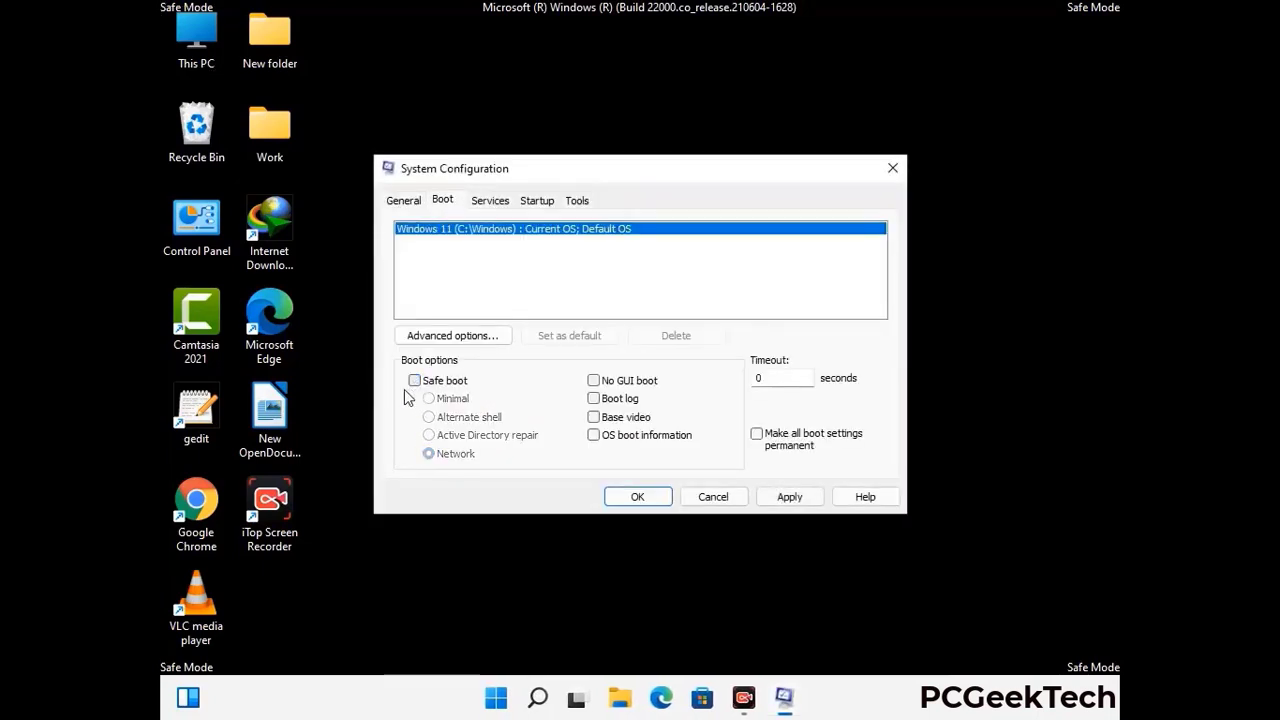
pyautogui.click(786, 503)
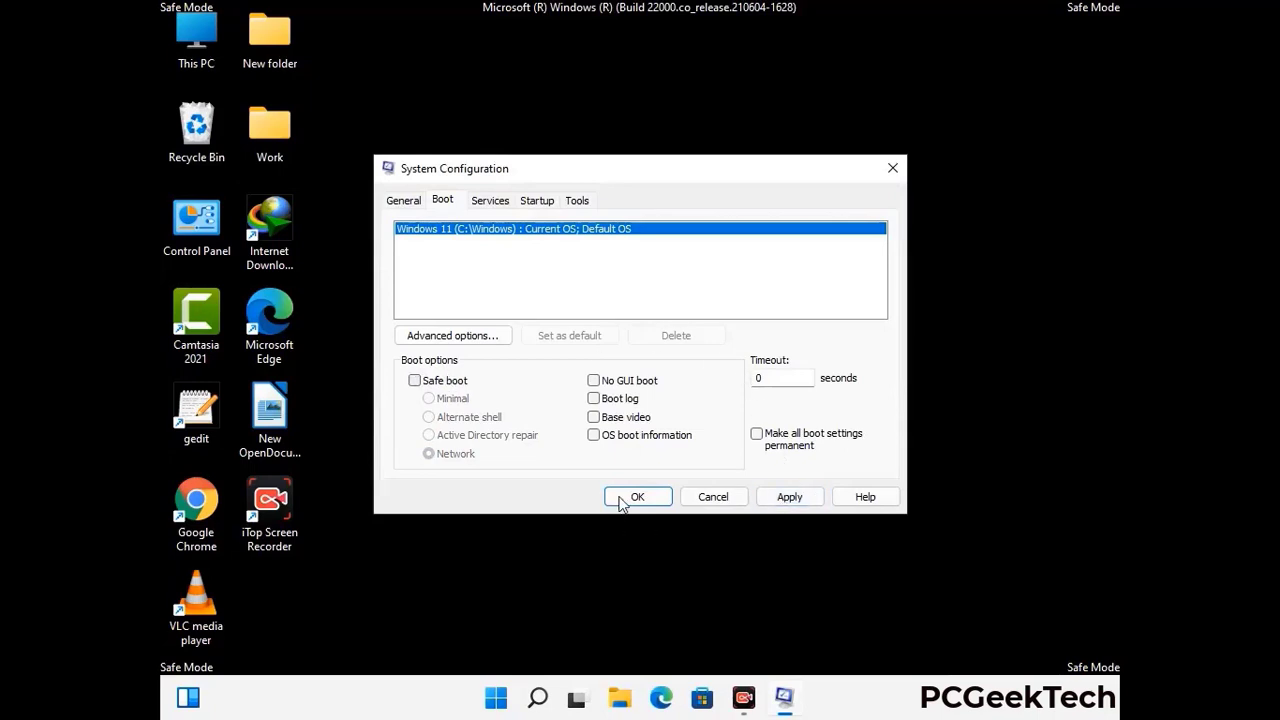